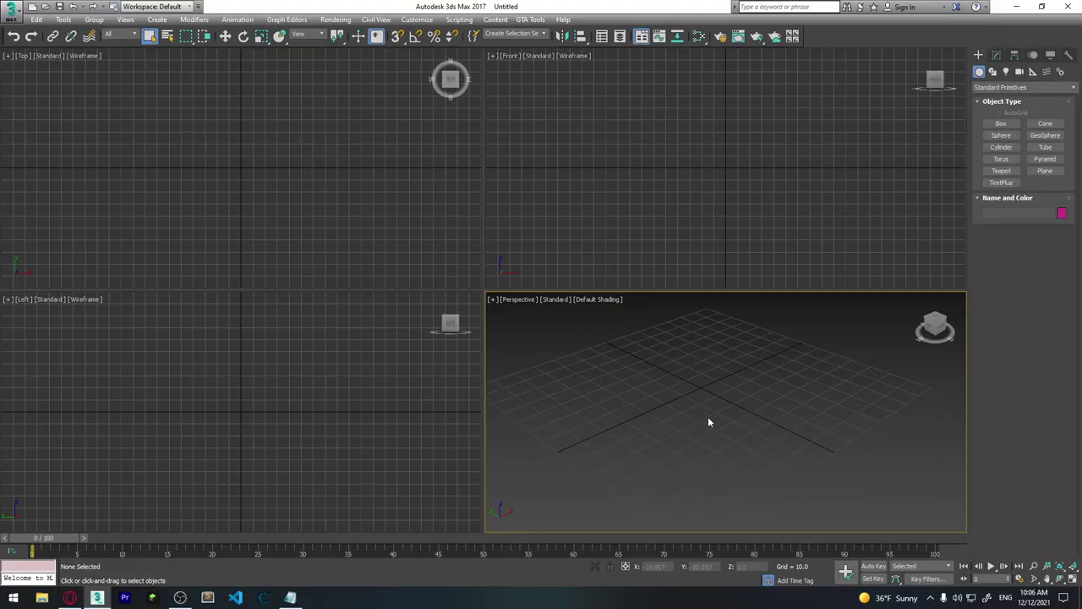
Maximize the Perspective viewport with Alt+W and adjust the zoom level
{"action": "key", "text": "alt+w"}
{"action": "scroll", "coordinate": [550, 287], "scroll_direction": "down", "scroll_amount": 3}
{"action": "scroll", "coordinate": [567, 275], "scroll_direction": "down", "scroll_amount": 3}
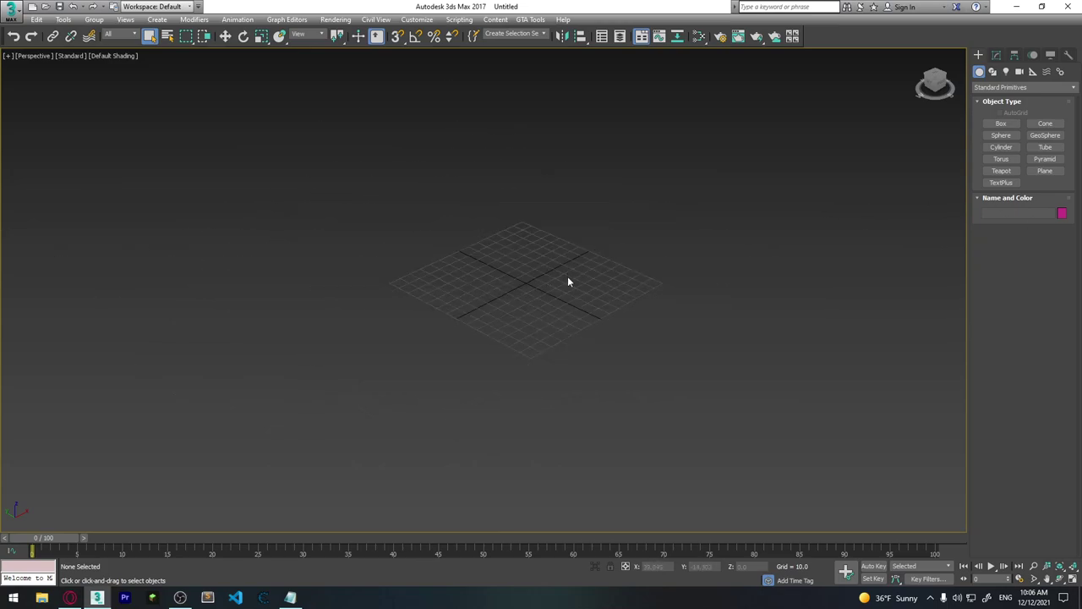
{"action": "scroll", "coordinate": [540, 301], "scroll_direction": "up", "scroll_amount": 3}
Draw a tall box on the grid and a pointed cone beside it
{"action": "left_click", "coordinate": [1000, 124]}
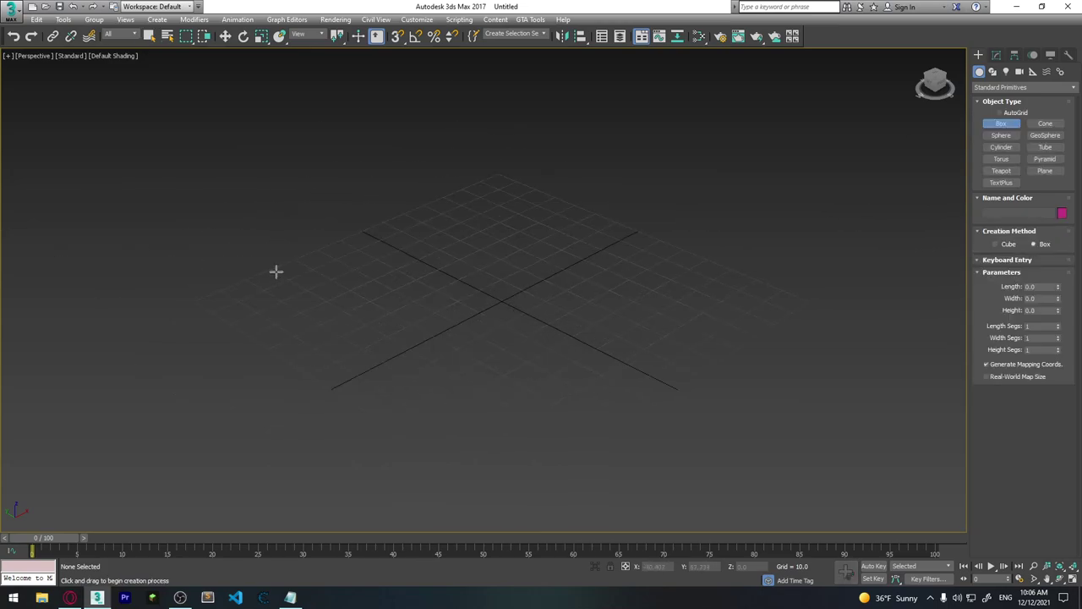
{"action": "mouse_move", "coordinate": [276, 271]}
{"action": "left_mouse_down"}
{"action": "mouse_move", "coordinate": [345, 398]}
{"action": "mouse_move", "coordinate": [290, 291]}
{"action": "mouse_move", "coordinate": [320, 385]}
{"action": "left_mouse_up"}
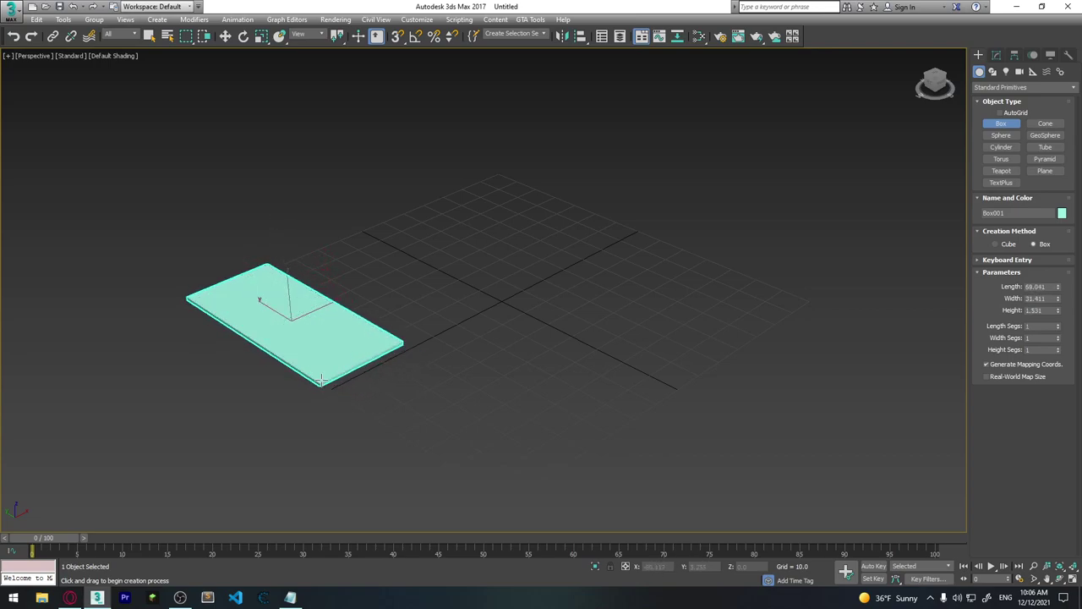
{"action": "mouse_move", "coordinate": [392, 328]}
{"action": "middle_mouse_down", "text": "alt"}
{"action": "mouse_move", "coordinate": [507, 353]}
{"action": "mouse_move", "coordinate": [500, 312]}
{"action": "mouse_move", "coordinate": [536, 293]}
{"action": "mouse_move", "coordinate": [450, 318]}
{"action": "mouse_move", "coordinate": [435, 346]}
{"action": "mouse_move", "coordinate": [493, 347]}
{"action": "middle_mouse_up", "text": "alt"}
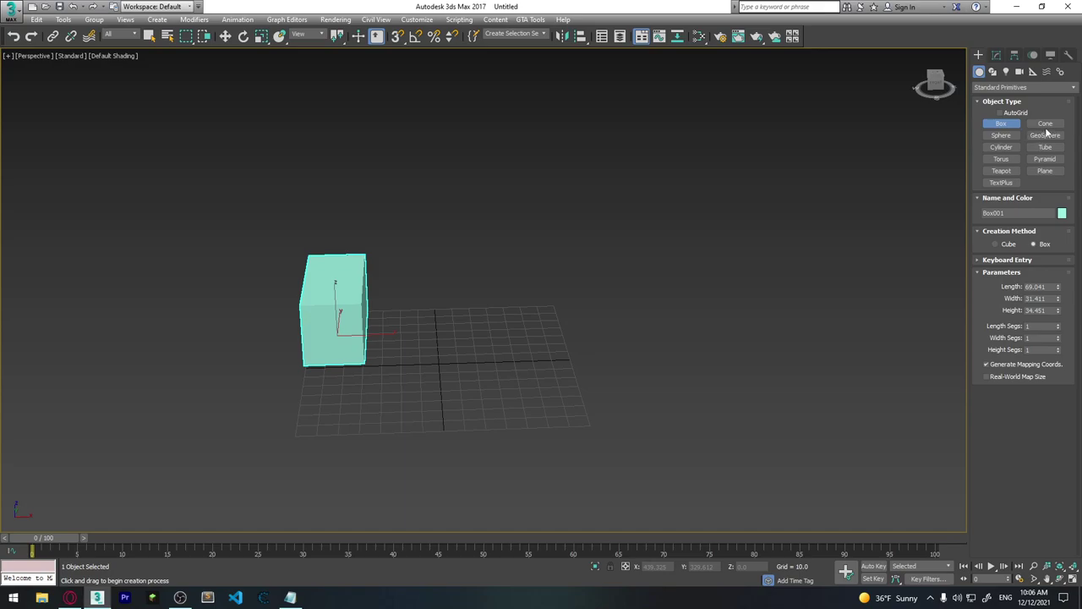
{"action": "left_click", "coordinate": [1046, 125]}
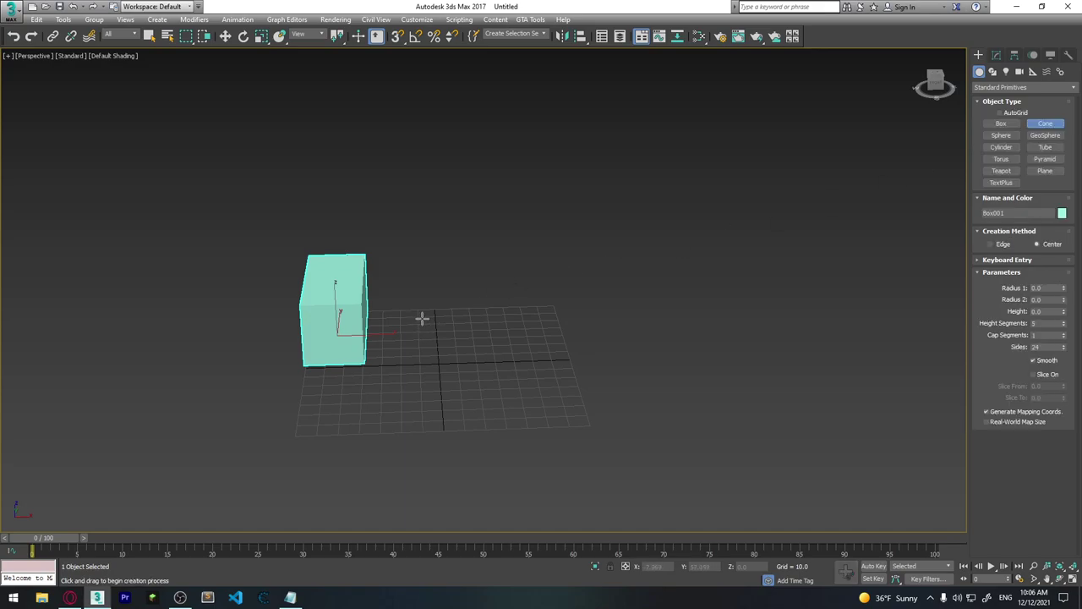
{"action": "left_click_drag", "start_coordinate": [422, 314], "coordinate": [435, 328]}
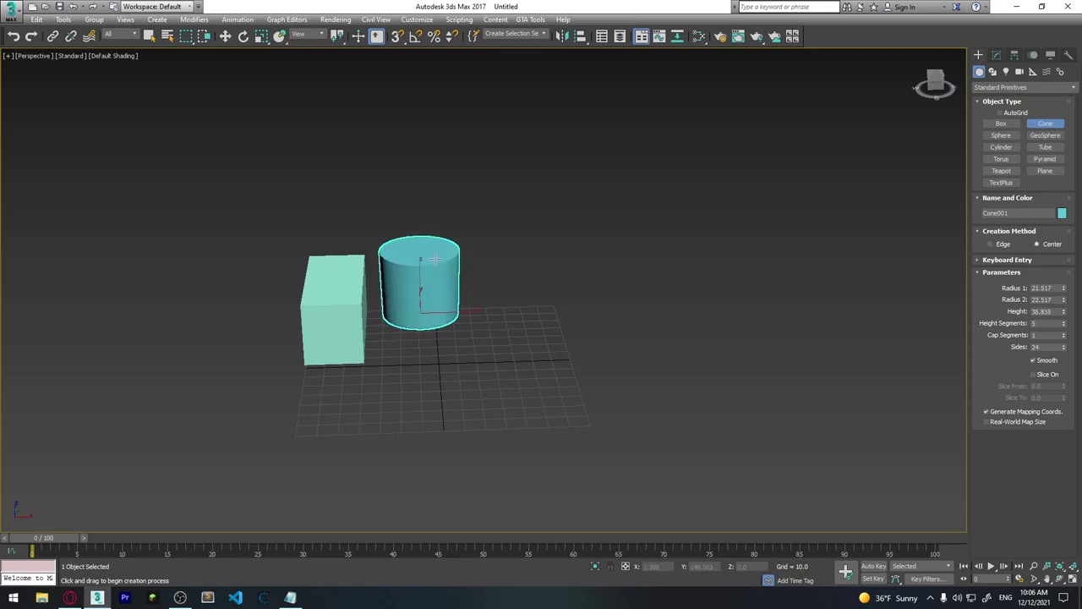
{"action": "left_click", "coordinate": [434, 256]}
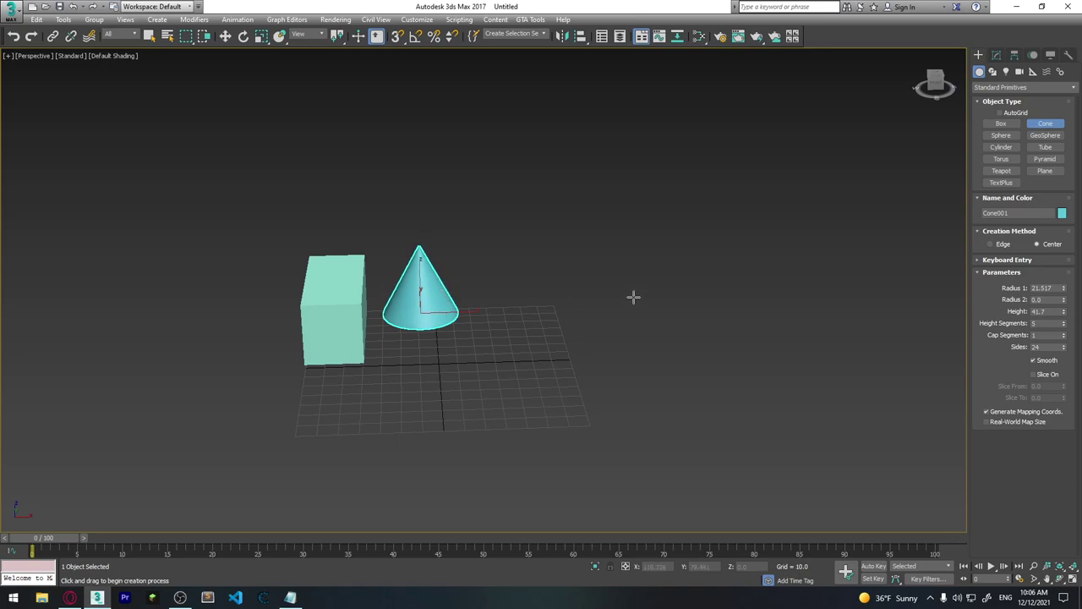
Add a sphere and a geosphere to the right, with Edged Faces turned on
{"action": "left_click", "coordinate": [1001, 135]}
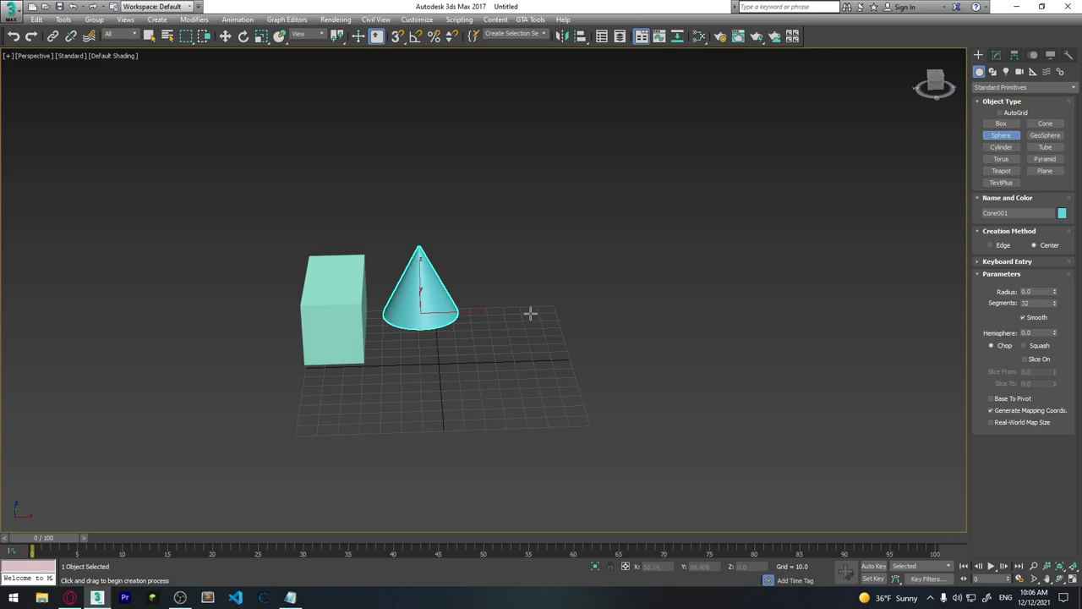
{"action": "left_click_drag", "start_coordinate": [531, 314], "coordinate": [557, 341]}
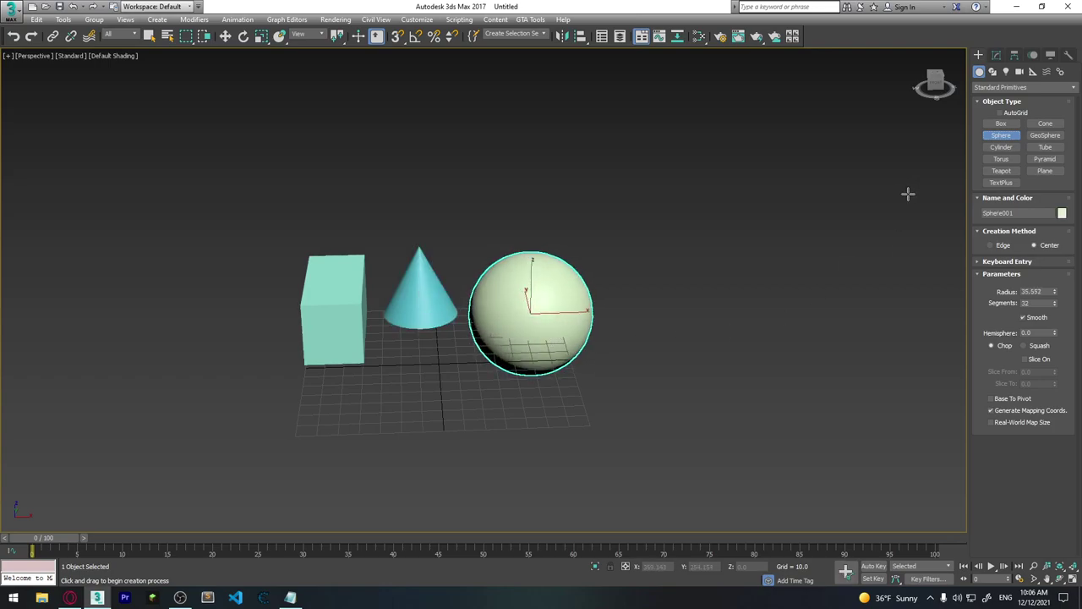
{"action": "mouse_move", "coordinate": [473, 304]}
{"action": "middle_mouse_down", "text": "alt"}
{"action": "mouse_move", "coordinate": [508, 321]}
{"action": "mouse_move", "coordinate": [488, 307]}
{"action": "mouse_move", "coordinate": [505, 294]}
{"action": "mouse_move", "coordinate": [898, 178]}
{"action": "middle_mouse_up", "text": "alt"}
{"action": "key", "text": "F4"}
{"action": "scroll", "coordinate": [505, 294], "scroll_direction": "up", "scroll_amount": 2}
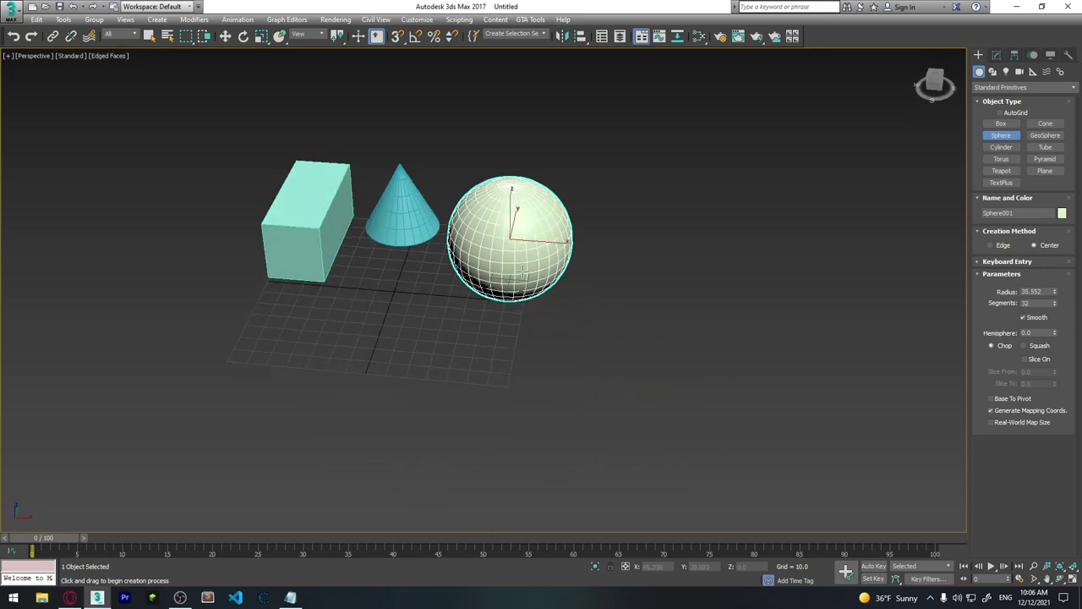
{"action": "left_click", "coordinate": [1049, 136]}
{"action": "left_click_drag", "start_coordinate": [666, 252], "coordinate": [711, 300]}
{"action": "mouse_move", "coordinate": [715, 331]}
{"action": "middle_mouse_down", "text": "alt"}
{"action": "mouse_move", "coordinate": [685, 215]}
{"action": "mouse_move", "coordinate": [696, 338]}
{"action": "mouse_move", "coordinate": [747, 286]}
{"action": "middle_mouse_up", "text": "alt"}
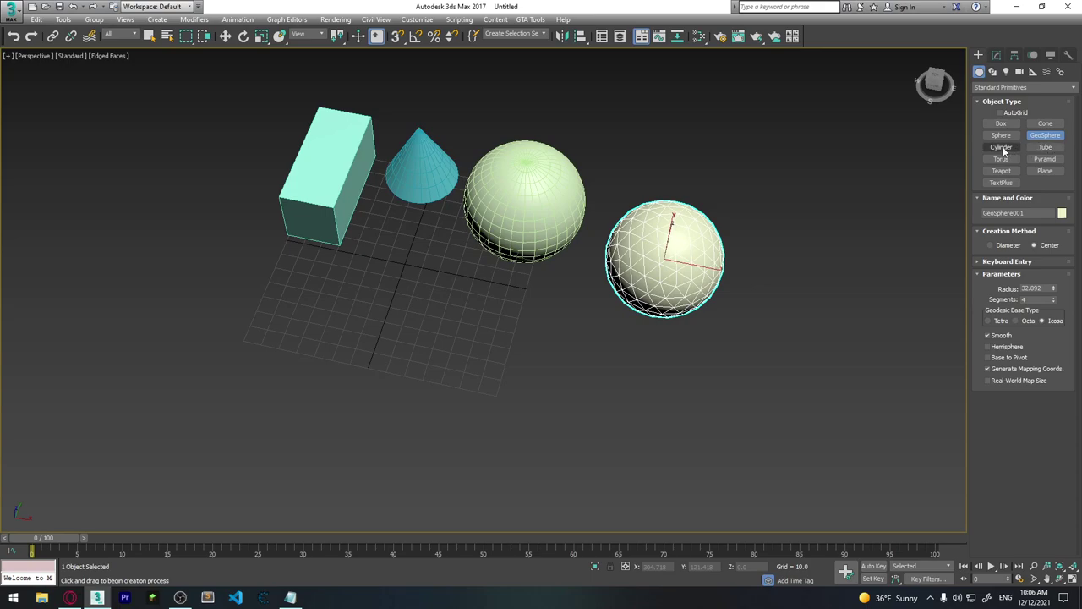
Draw a yellow cylinder left of the box and a hollow blue tube beside it
{"action": "left_click", "coordinate": [1001, 147]}
{"action": "left_click_drag", "start_coordinate": [282, 290], "coordinate": [309, 300]}
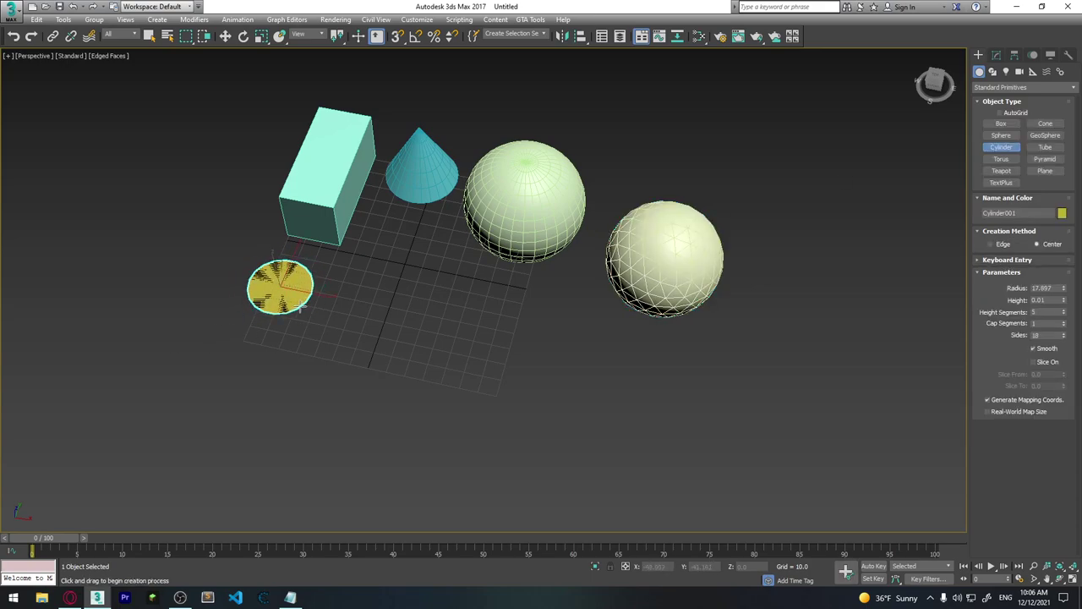
{"action": "left_click", "coordinate": [1046, 148]}
{"action": "left_click_drag", "start_coordinate": [357, 314], "coordinate": [381, 303]}
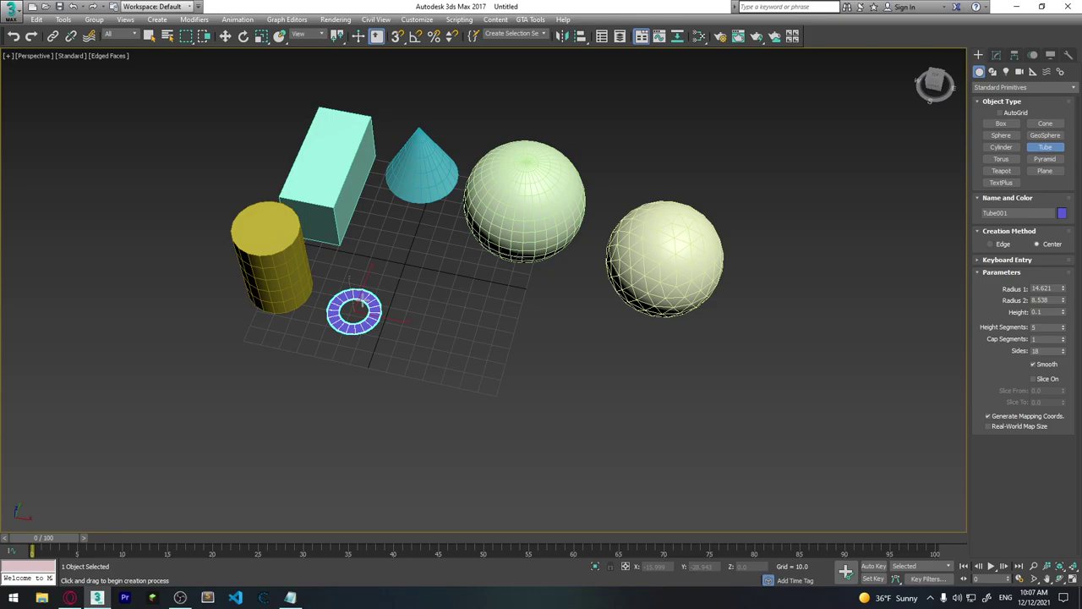
{"action": "left_click", "coordinate": [355, 306]}
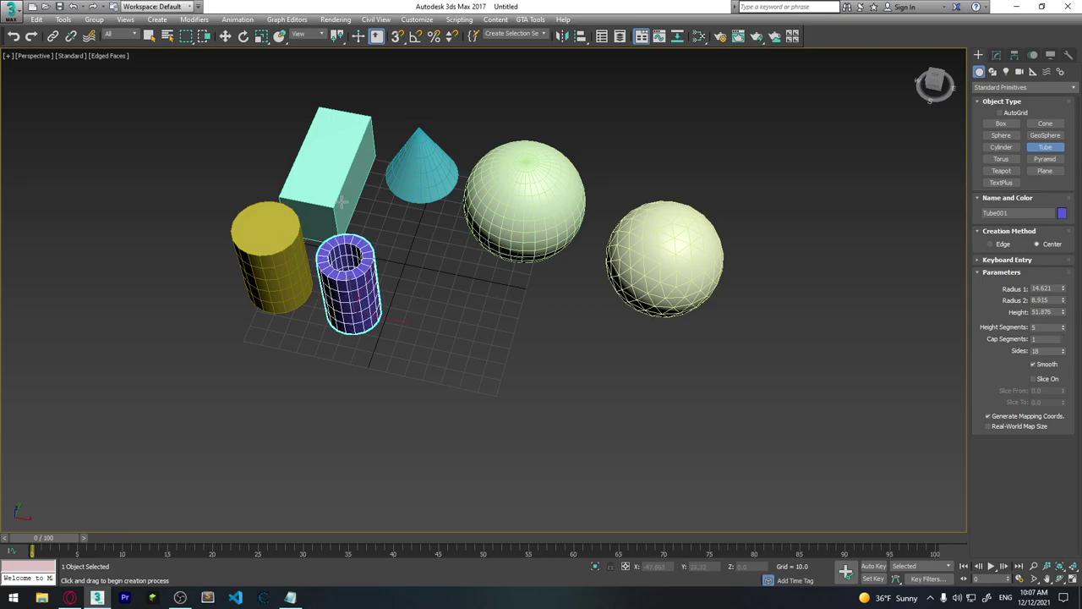
{"action": "mouse_move", "coordinate": [369, 310]}
{"action": "middle_mouse_down", "text": "alt"}
{"action": "mouse_move", "coordinate": [359, 306]}
{"action": "mouse_move", "coordinate": [335, 335]}
{"action": "middle_mouse_up", "text": "alt"}
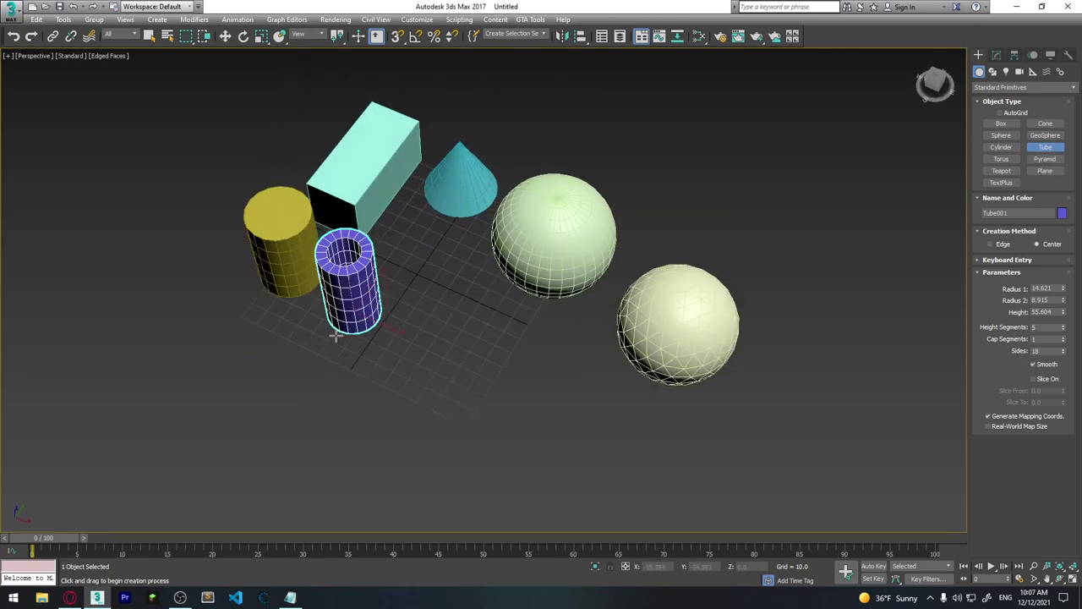
Draw a large purple torus in front of the tube, undoing an extra green torus
{"action": "left_click", "coordinate": [1008, 160]}
{"action": "middle_click_drag", "start_coordinate": [639, 359], "coordinate": [563, 262]}
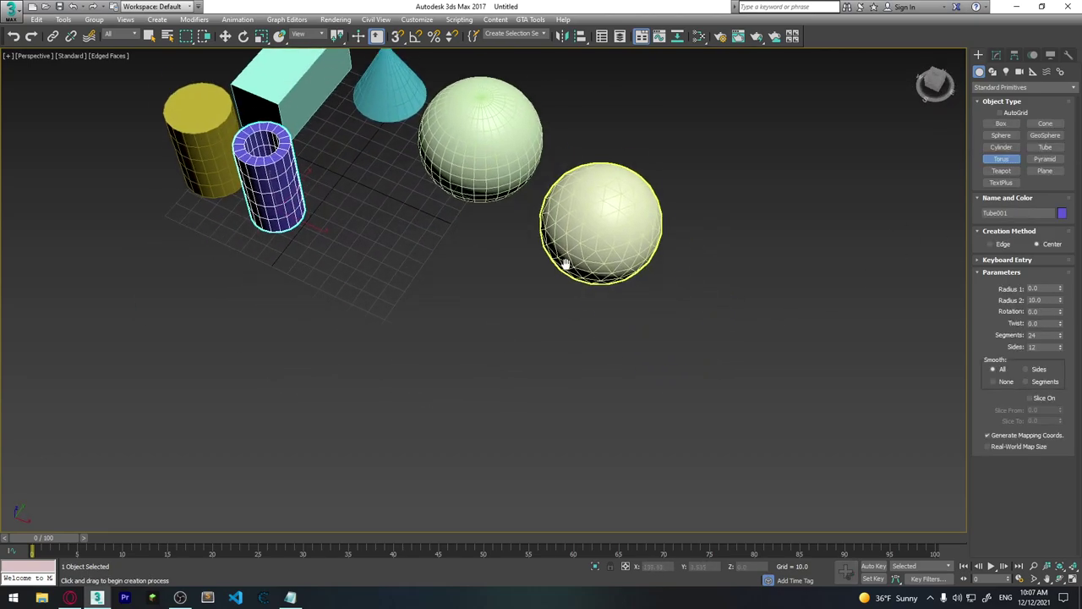
{"action": "left_click_drag", "start_coordinate": [384, 273], "coordinate": [409, 284]}
{"action": "right_click", "coordinate": [410, 283]}
{"action": "mouse_move", "coordinate": [358, 242]}
{"action": "left_mouse_down"}
{"action": "mouse_move", "coordinate": [463, 313]}
{"action": "mouse_move", "coordinate": [459, 296]}
{"action": "mouse_move", "coordinate": [432, 284]}
{"action": "left_mouse_up"}
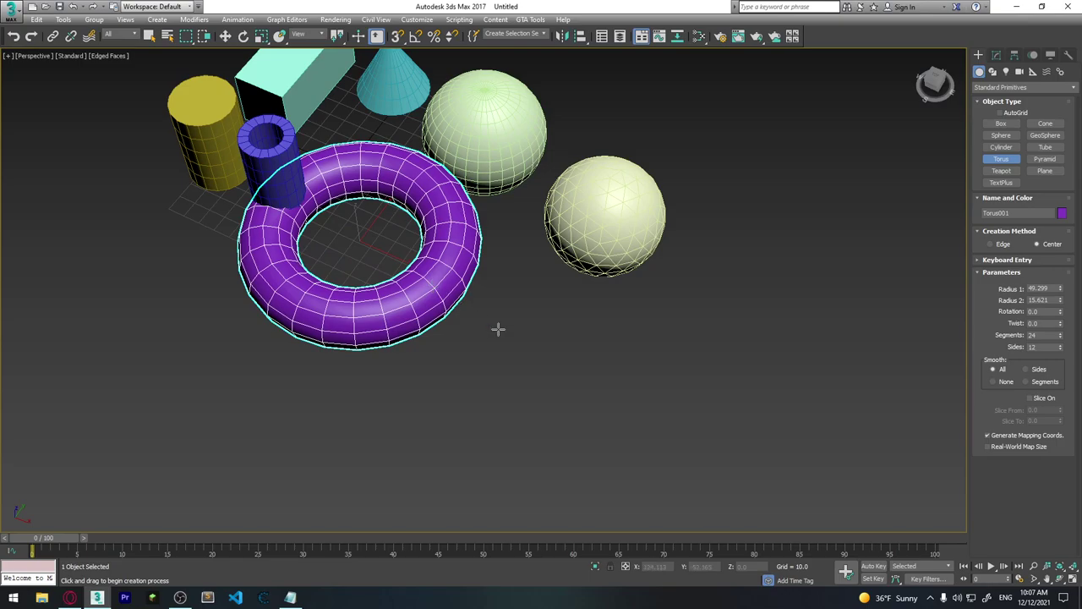
{"action": "mouse_move", "coordinate": [760, 307]}
{"action": "left_mouse_down"}
{"action": "mouse_move", "coordinate": [879, 435]}
{"action": "mouse_move", "coordinate": [869, 425]}
{"action": "left_mouse_up"}
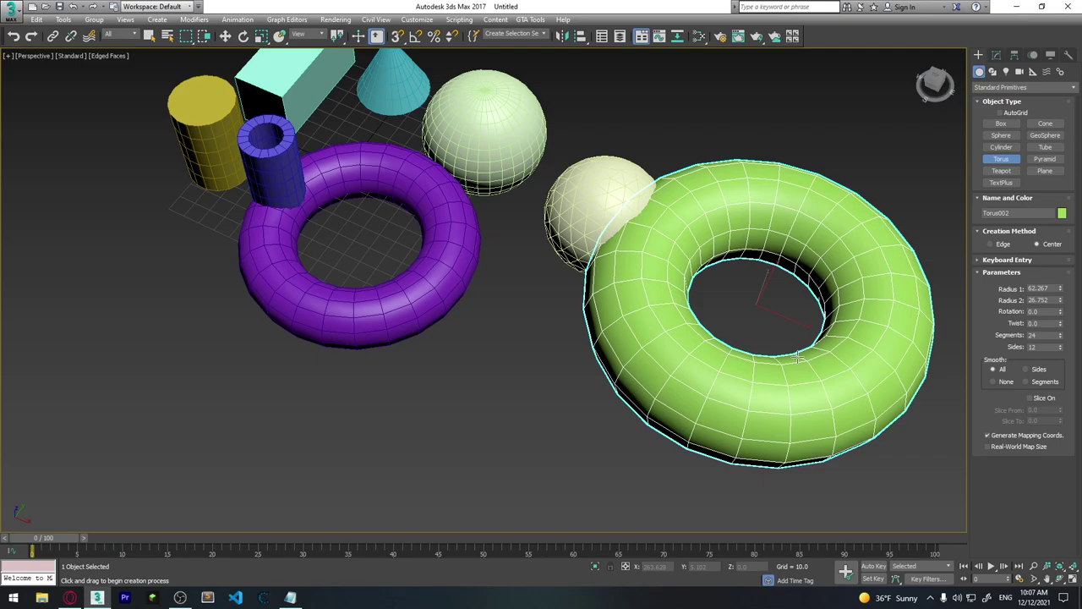
{"action": "left_click", "coordinate": [797, 358]}
{"action": "middle_click_drag", "start_coordinate": [663, 336], "coordinate": [536, 364]}
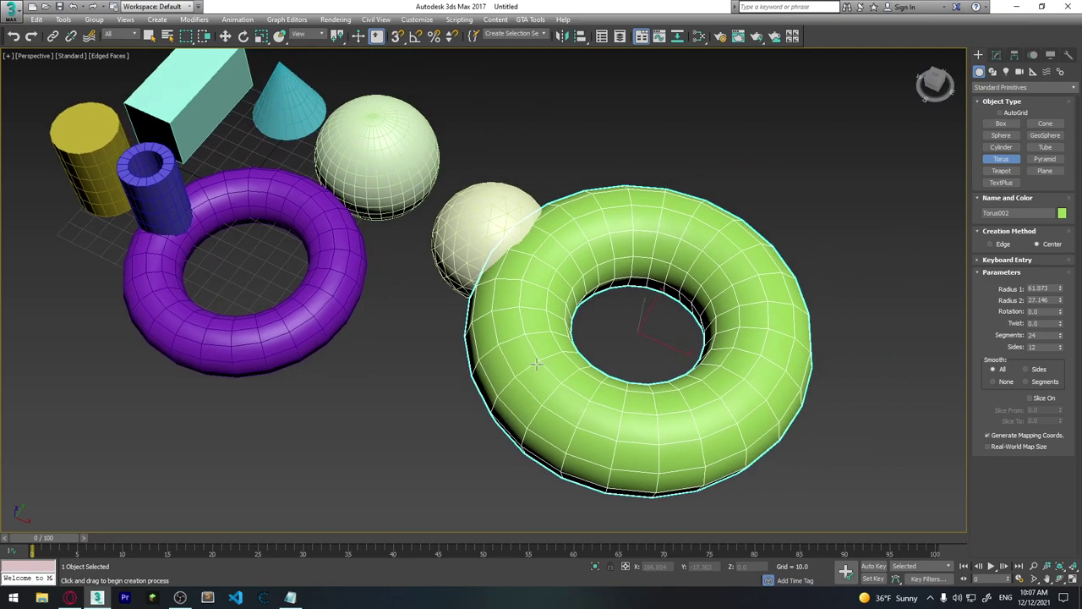
{"action": "key", "text": "ctrl+z"}
{"action": "key", "text": "shift+z"}
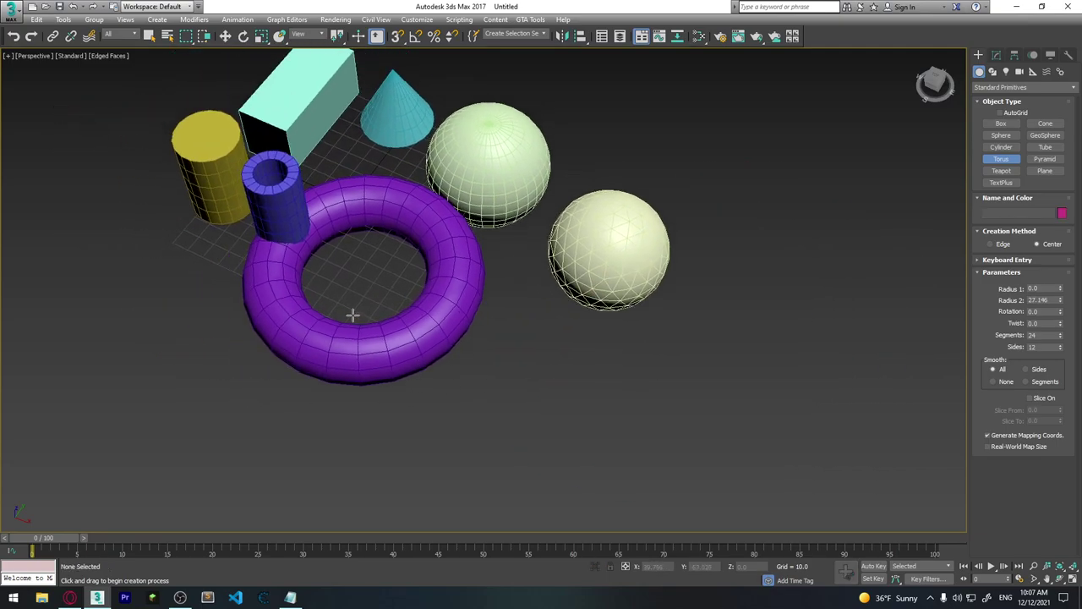
Move the purple torus slightly down and to the right
{"action": "key", "text": "w"}
{"action": "left_click", "coordinate": [420, 335]}
{"action": "mouse_move", "coordinate": [406, 303]}
{"action": "left_mouse_down"}
{"action": "mouse_move", "coordinate": [440, 310]}
{"action": "mouse_move", "coordinate": [416, 270]}
{"action": "mouse_move", "coordinate": [409, 301]}
{"action": "left_mouse_up"}
Draw a magenta box right of the torus, undoing the extra cream and thin boxes
{"action": "left_click", "coordinate": [1001, 124]}
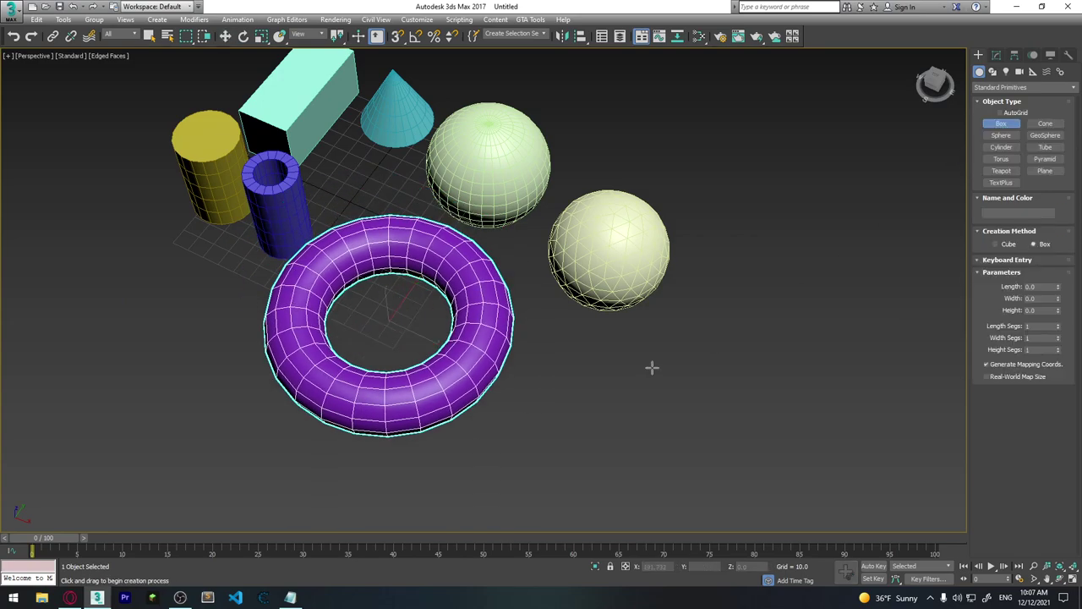
{"action": "mouse_move", "coordinate": [623, 380]}
{"action": "left_mouse_down"}
{"action": "mouse_move", "coordinate": [725, 440]}
{"action": "mouse_move", "coordinate": [781, 363]}
{"action": "left_mouse_up"}
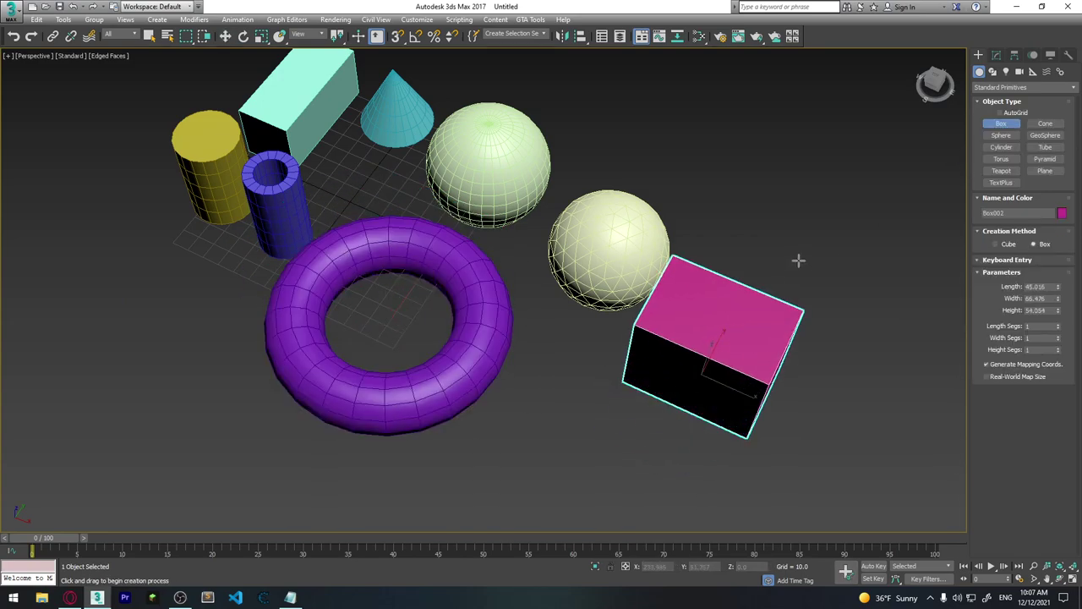
{"action": "middle_click_drag", "start_coordinate": [780, 369], "coordinate": [650, 335]}
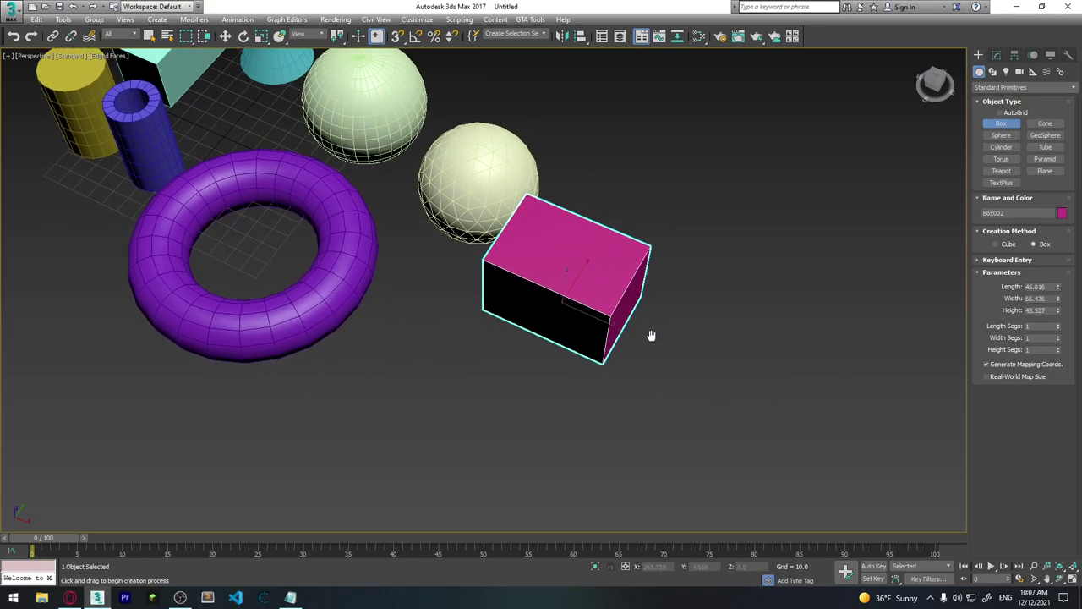
{"action": "left_click_drag", "start_coordinate": [761, 295], "coordinate": [804, 164]}
{"action": "left_click", "coordinate": [804, 164]}
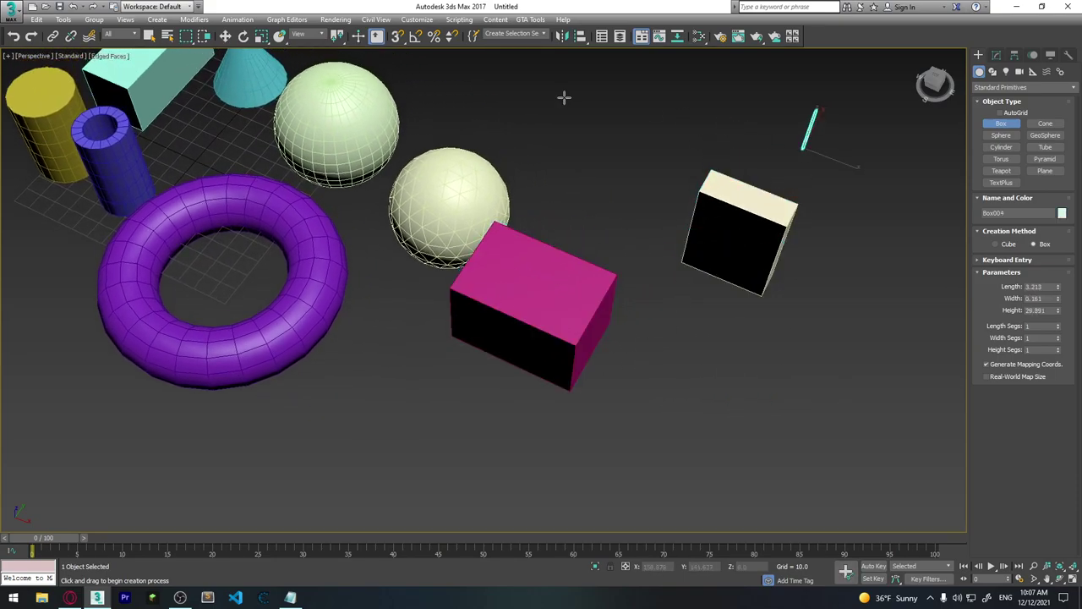
{"action": "left_click", "coordinate": [659, 87]}
{"action": "left_click_drag", "start_coordinate": [660, 87], "coordinate": [662, 91]}
{"action": "key", "text": "ctrl+z"}
{"action": "key", "text": "ctrl+z"}
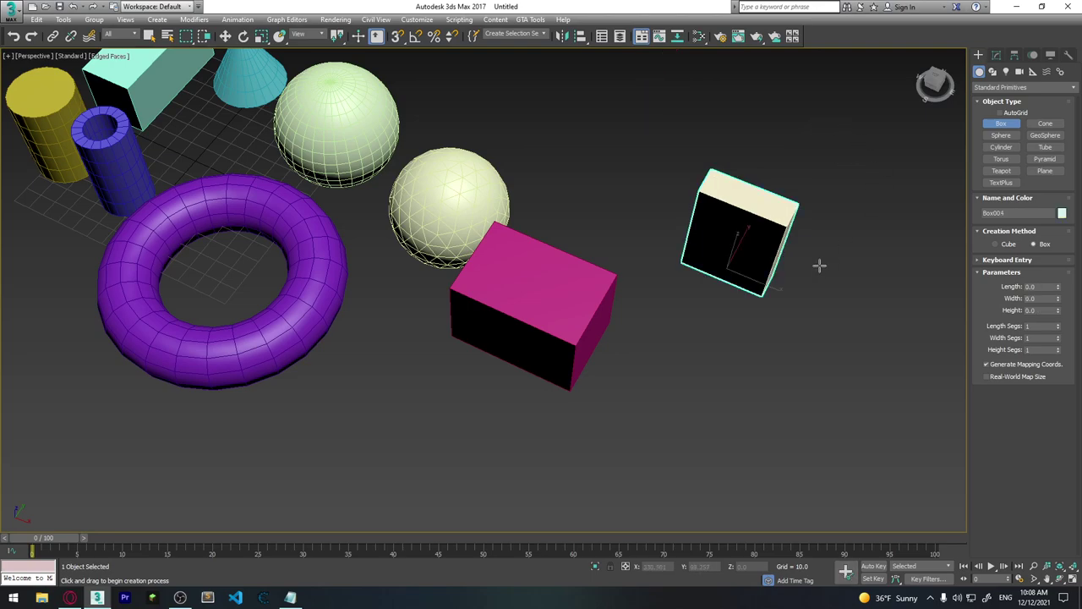
{"action": "key", "text": "ctrl+z"}
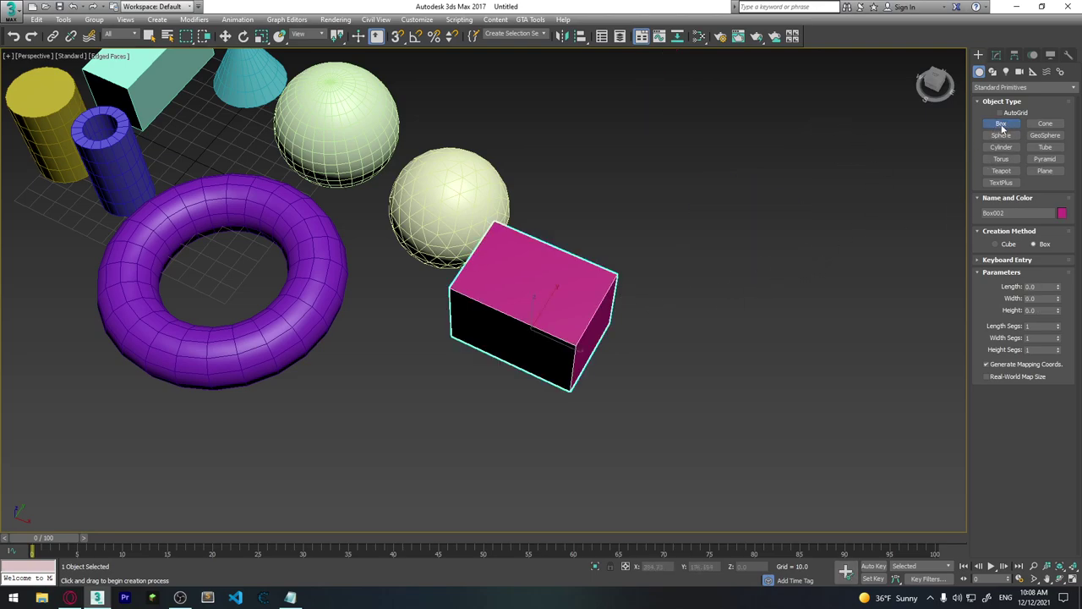
{"action": "key", "text": "w"}
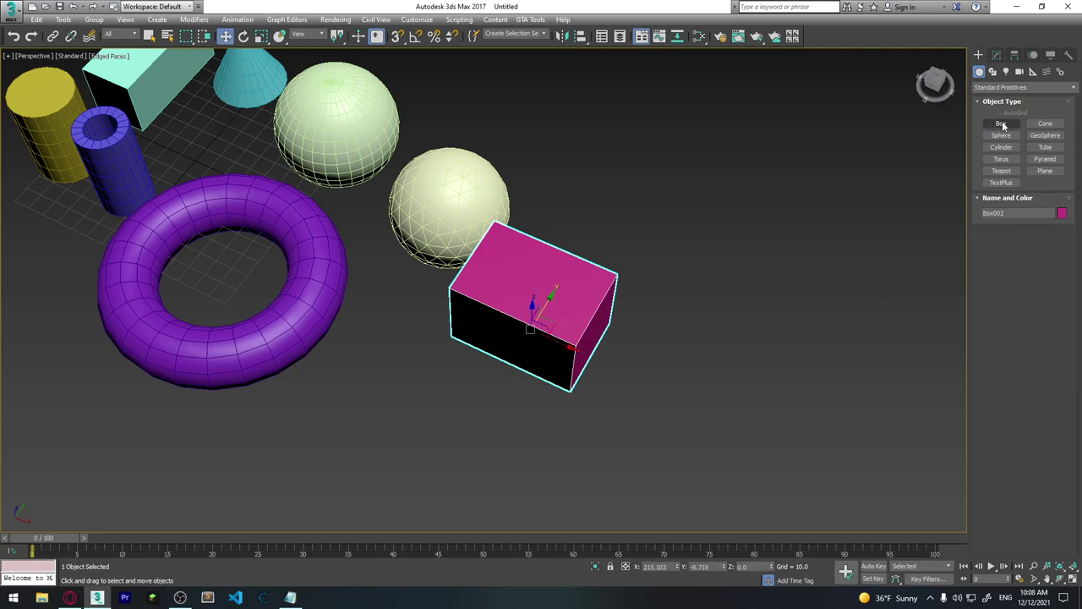
Select the magenta box and delete it
{"action": "middle_click_drag", "start_coordinate": [495, 322], "coordinate": [614, 397]}
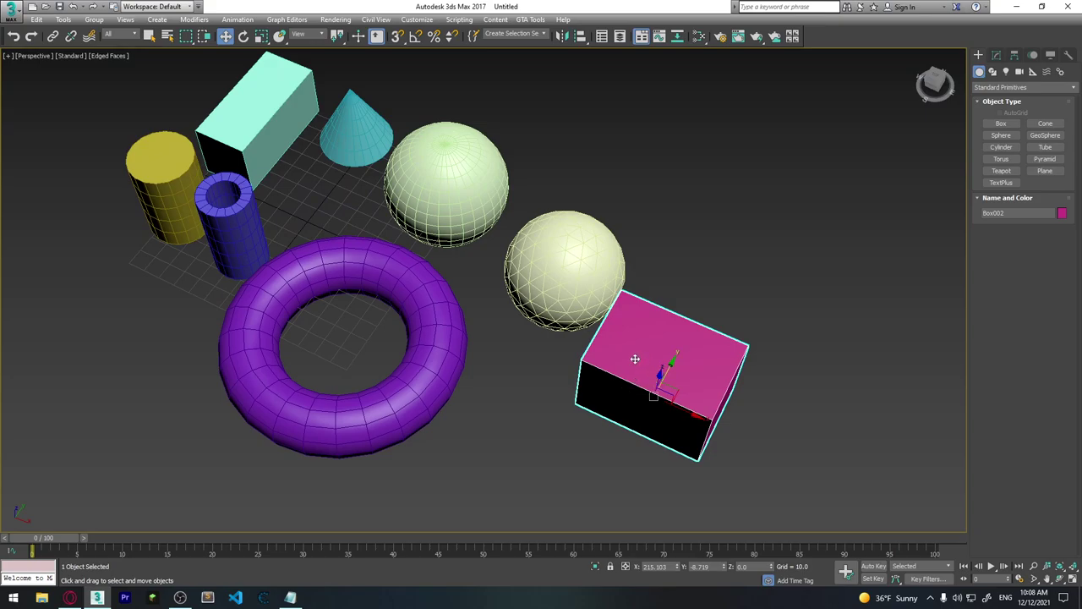
{"action": "key", "text": "q"}
{"action": "left_click", "coordinate": [566, 273]}
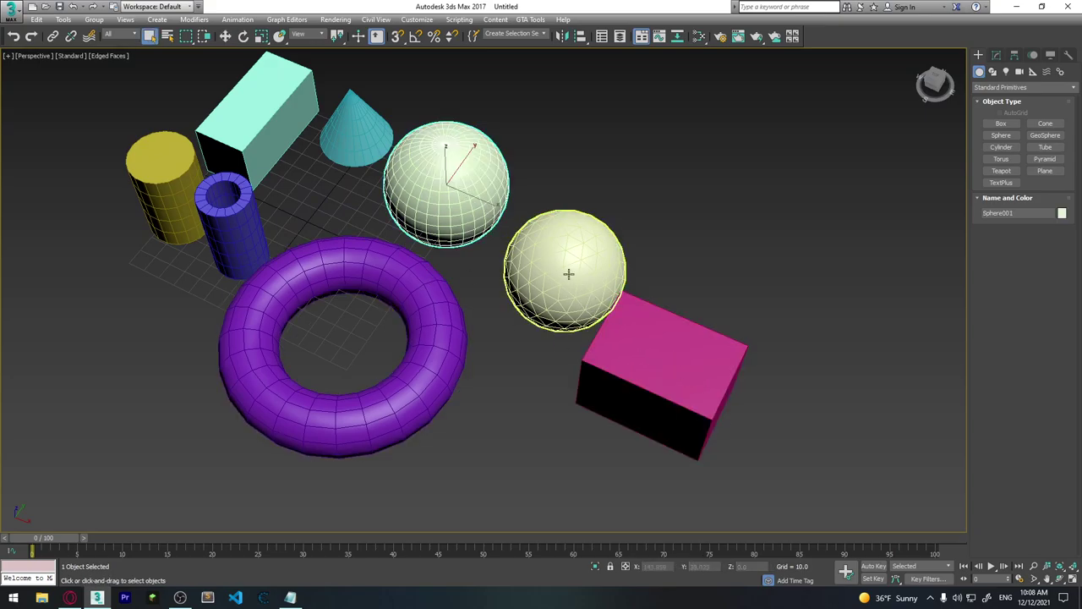
{"action": "left_click", "coordinate": [389, 351]}
{"action": "middle_click_drag", "start_coordinate": [749, 297], "coordinate": [591, 355]}
{"action": "left_click", "coordinate": [583, 355]}
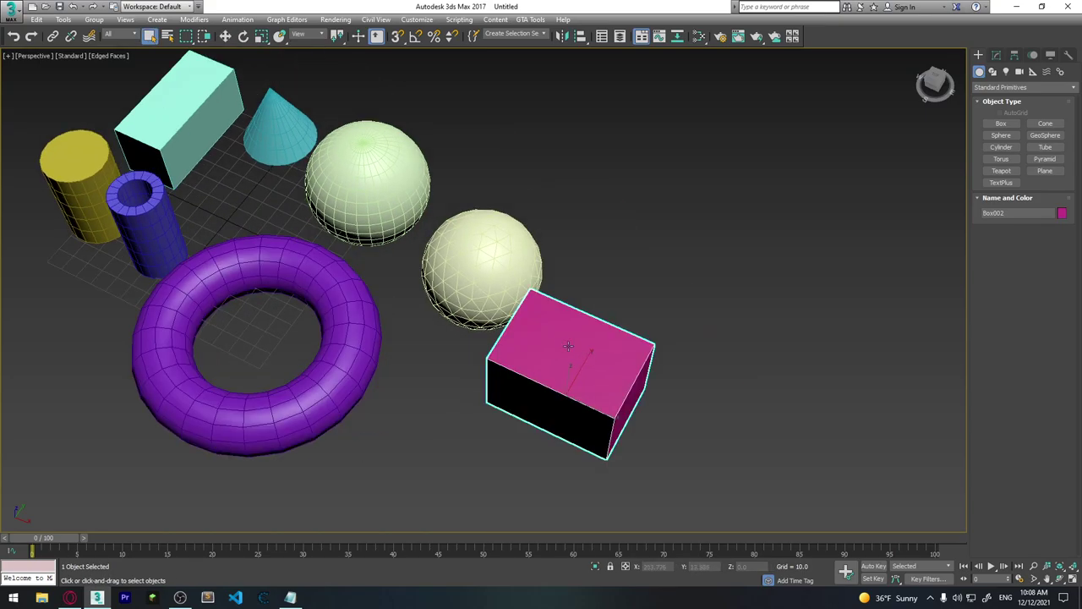
{"action": "key", "text": "Delete"}
{"action": "mouse_move", "coordinate": [383, 342]}
{"action": "middle_mouse_down"}
{"action": "mouse_move", "coordinate": [636, 362]}
{"action": "mouse_move", "coordinate": [611, 381]}
{"action": "middle_mouse_up"}
{"action": "scroll", "coordinate": [592, 372], "scroll_direction": "down", "scroll_amount": 2}
Draw a purple pyramid about 111 units tall near the torus
{"action": "scroll", "coordinate": [544, 350], "scroll_direction": "down", "scroll_amount": 1}
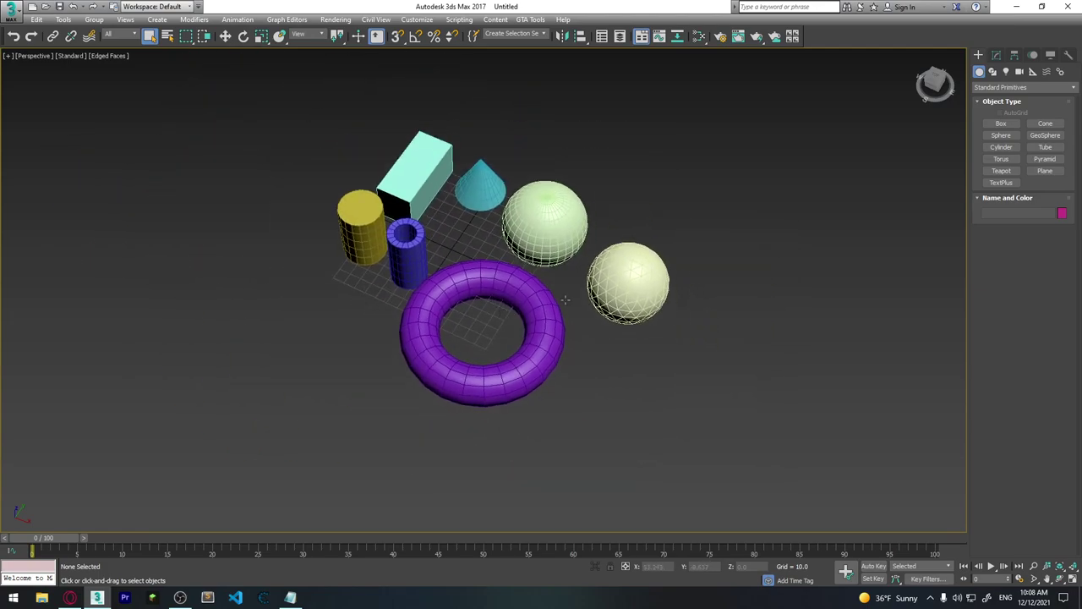
{"action": "left_click", "coordinate": [640, 278]}
{"action": "middle_click_drag", "start_coordinate": [521, 281], "coordinate": [583, 296]}
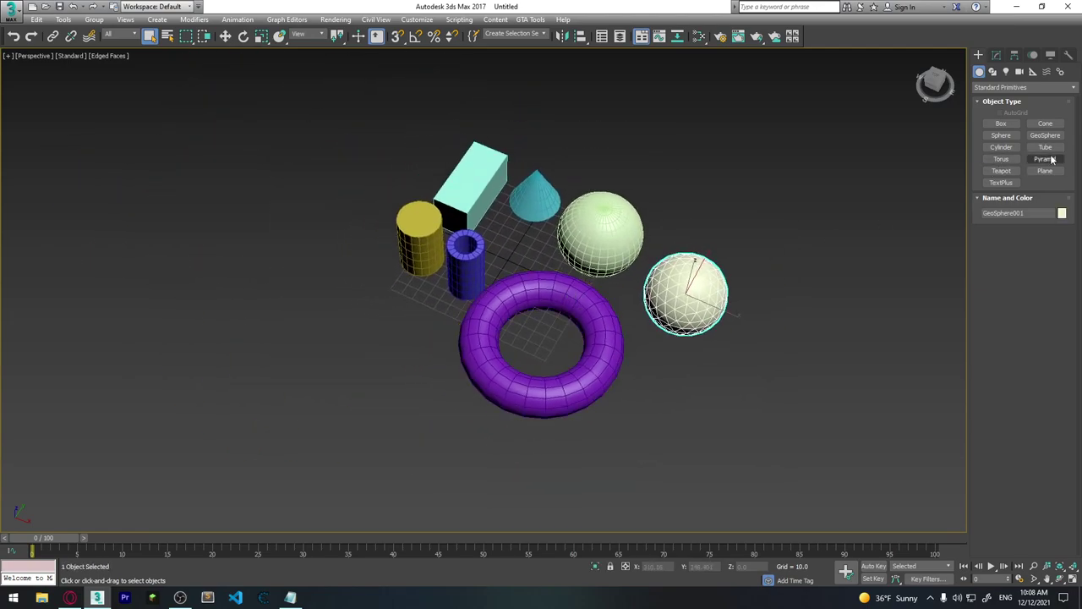
{"action": "left_click", "coordinate": [1045, 159]}
{"action": "left_click_drag", "start_coordinate": [372, 305], "coordinate": [397, 391]}
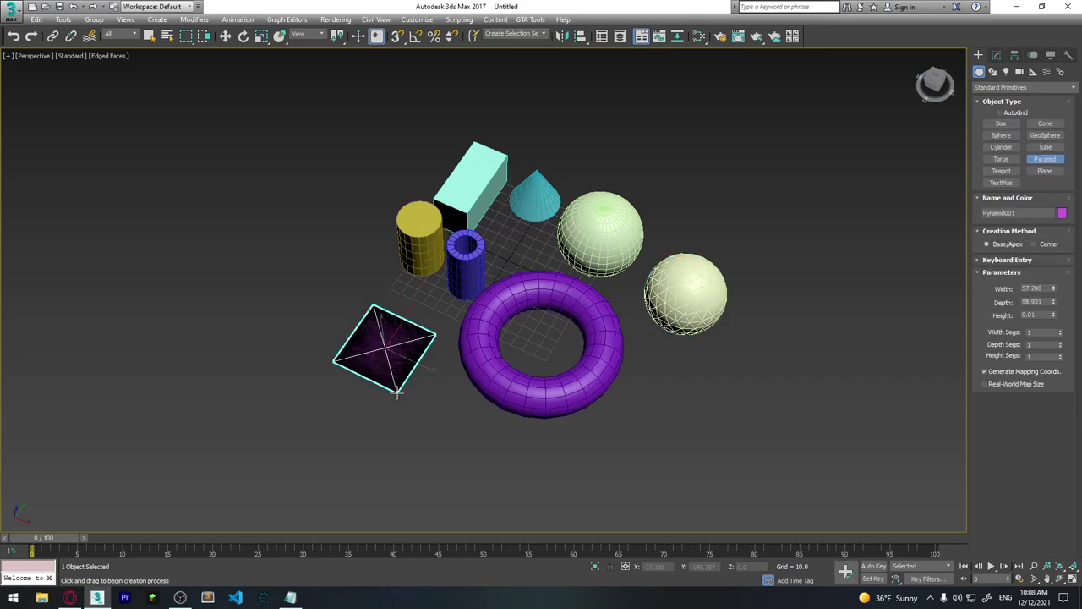
{"action": "middle_click_drag", "start_coordinate": [449, 348], "coordinate": [499, 289]}
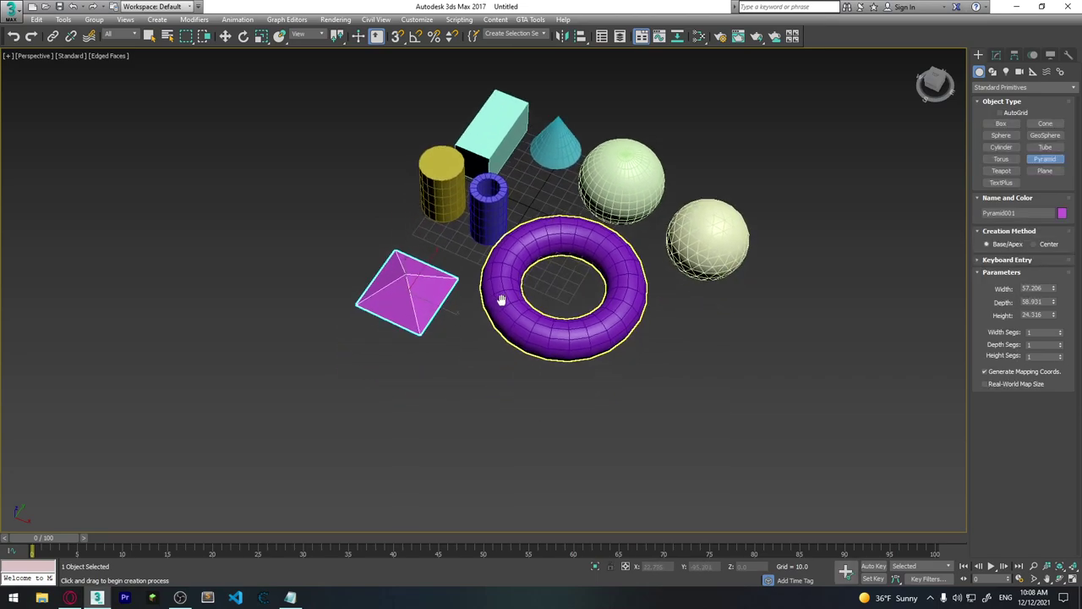
{"action": "left_click", "coordinate": [471, 253]}
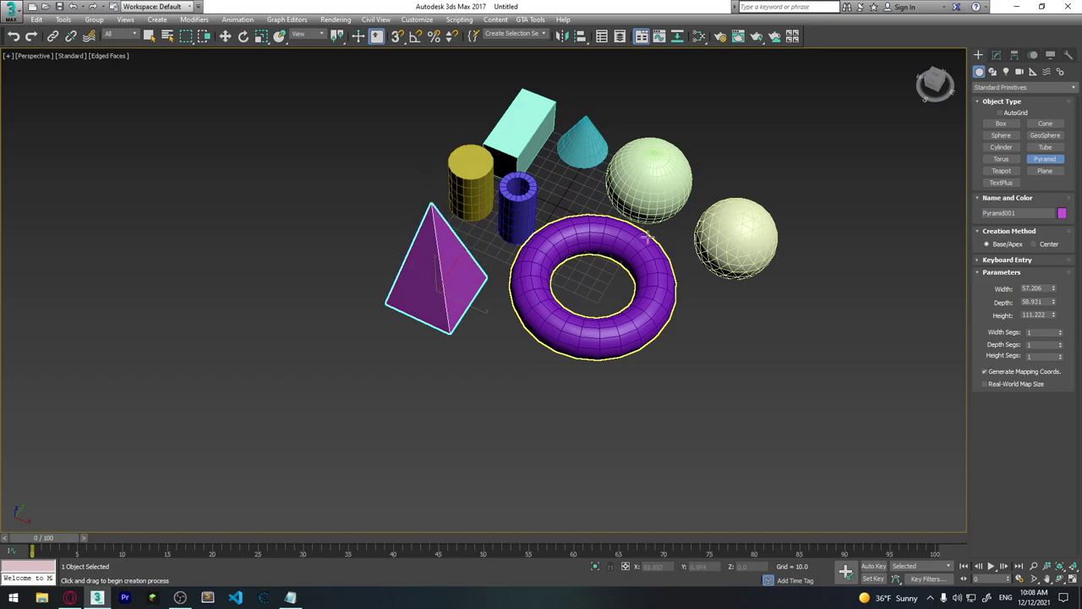
{"action": "mouse_move", "coordinate": [450, 269]}
{"action": "middle_mouse_down"}
{"action": "mouse_move", "coordinate": [565, 367]}
{"action": "mouse_move", "coordinate": [569, 345]}
{"action": "mouse_move", "coordinate": [482, 333]}
{"action": "middle_mouse_up"}
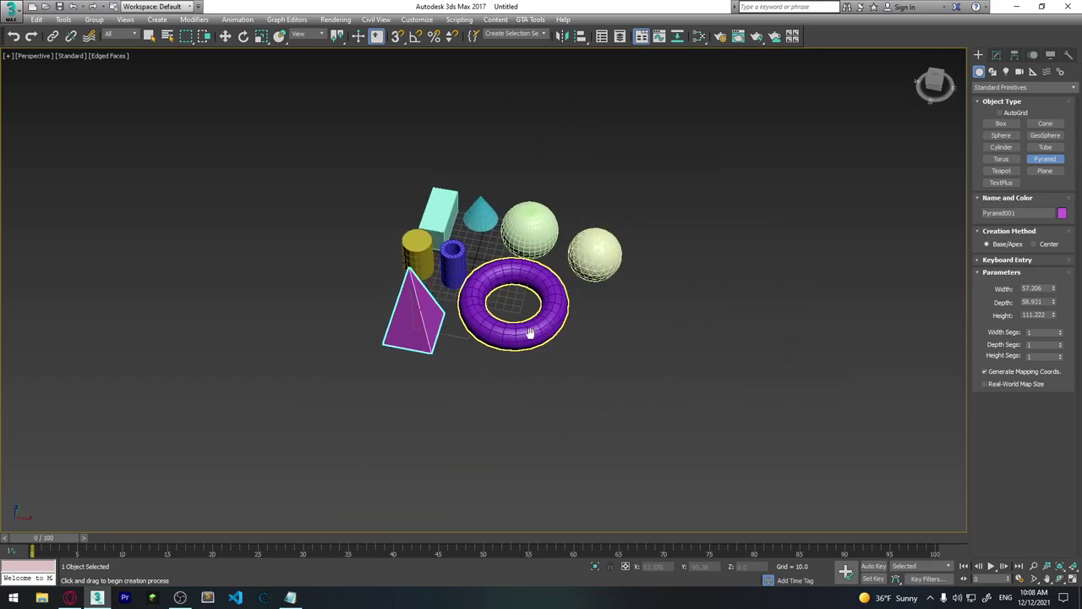
Add a teapot of radius 55.675 on the left and a 135.321 × 102.486 yellow plane below
{"action": "left_click", "coordinate": [1007, 171]}
{"action": "left_click_drag", "start_coordinate": [320, 263], "coordinate": [376, 319]}
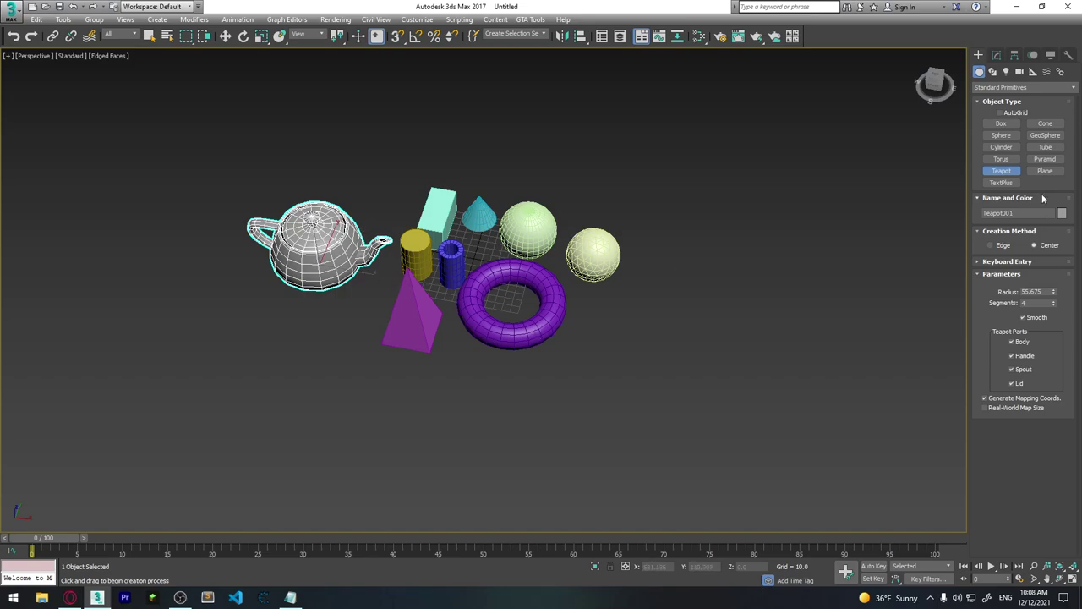
{"action": "left_click", "coordinate": [1045, 171]}
{"action": "left_click_drag", "start_coordinate": [372, 404], "coordinate": [412, 526]}
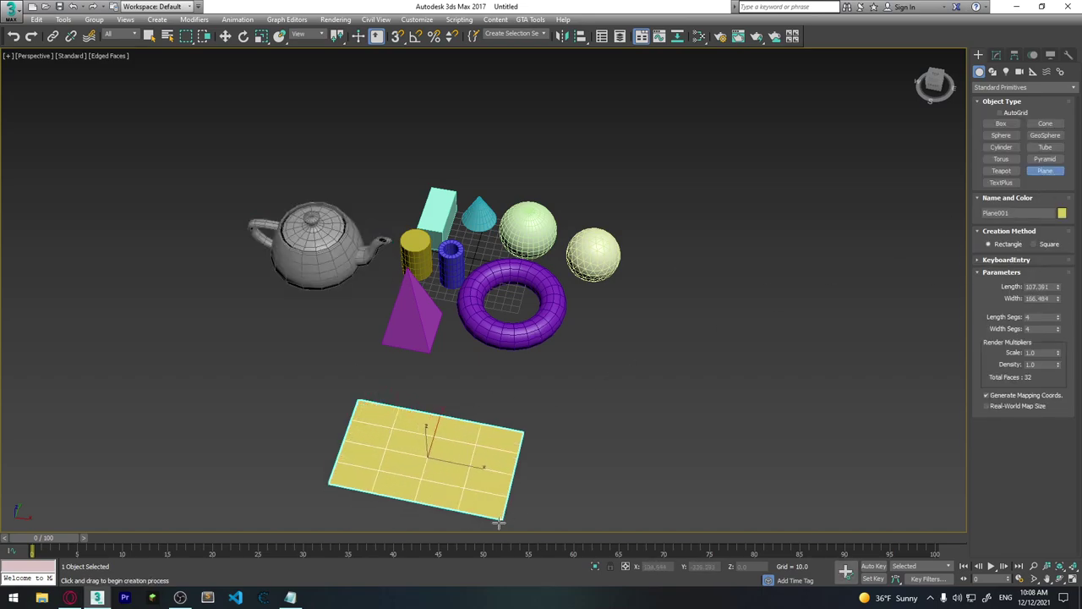
{"action": "mouse_move", "coordinate": [502, 391]}
{"action": "middle_mouse_down"}
{"action": "mouse_move", "coordinate": [457, 350]}
{"action": "mouse_move", "coordinate": [432, 292]}
{"action": "mouse_move", "coordinate": [448, 360]}
{"action": "mouse_move", "coordinate": [468, 326]}
{"action": "mouse_move", "coordinate": [464, 413]}
{"action": "middle_mouse_up"}
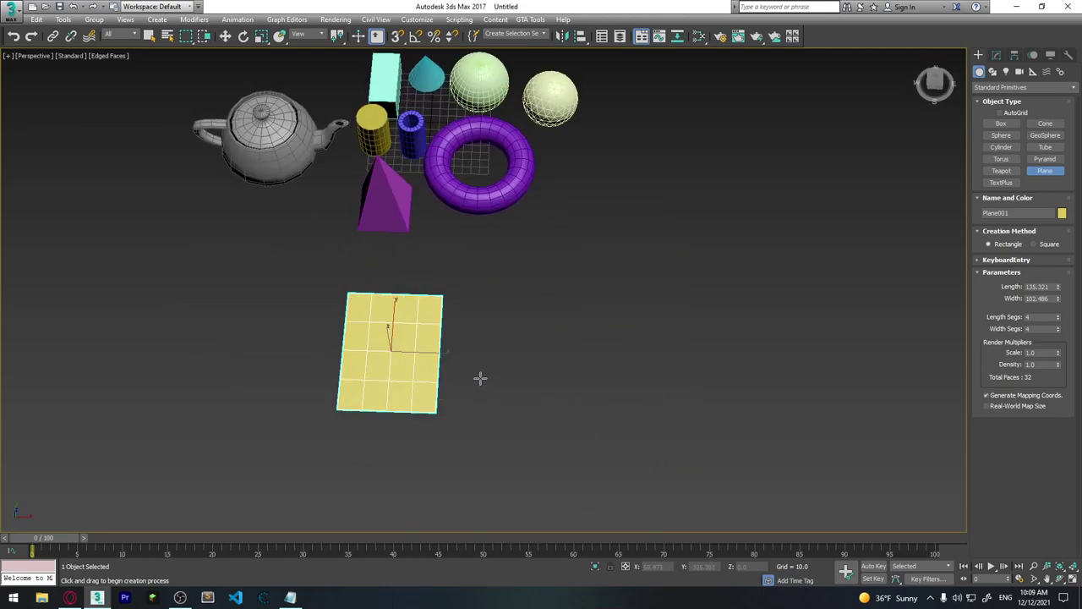
{"action": "left_click", "coordinate": [1008, 185]}
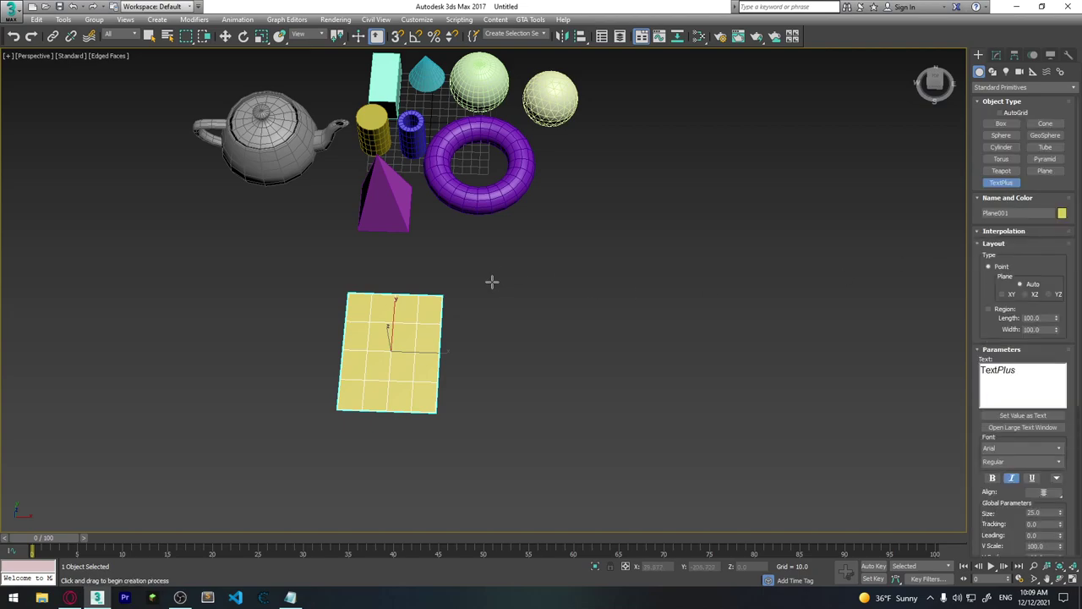
{"action": "left_click", "coordinate": [357, 341]}
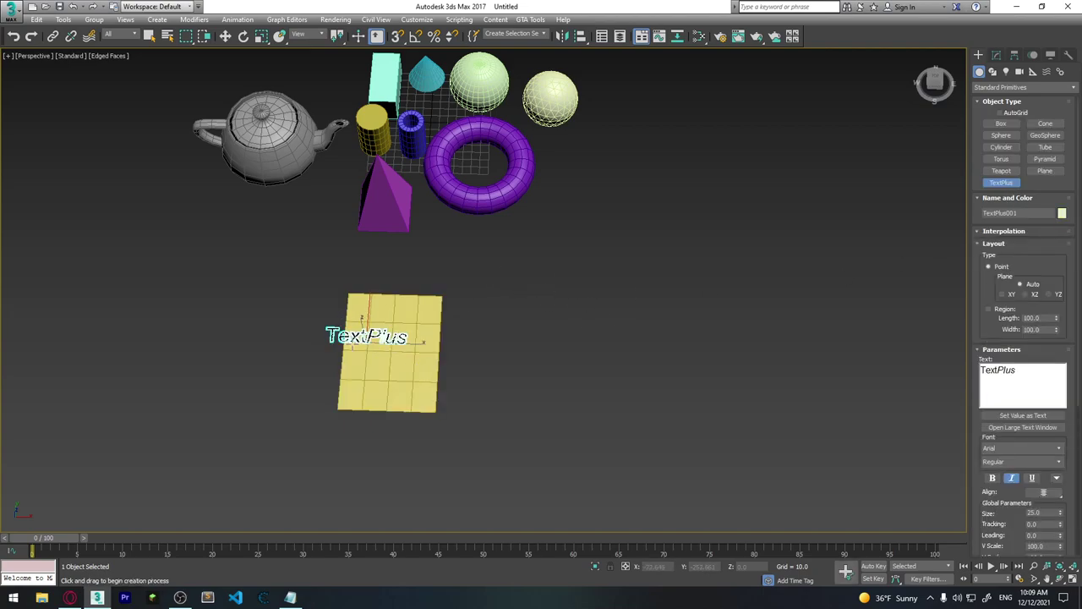
{"action": "key", "text": "w"}
{"action": "left_click_drag", "start_coordinate": [406, 338], "coordinate": [432, 345]}
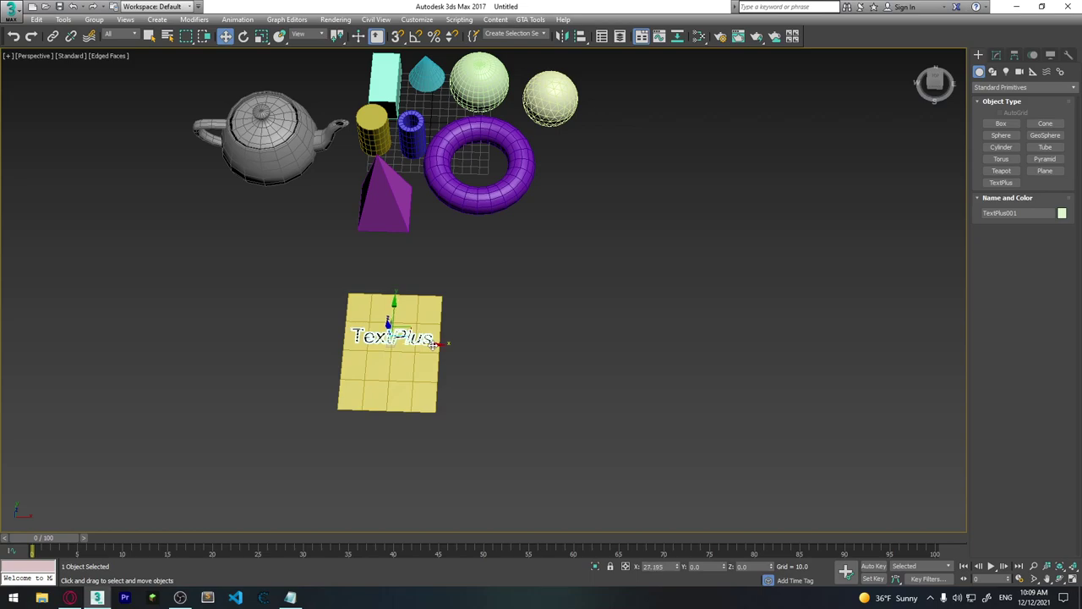
{"action": "mouse_move", "coordinate": [394, 306]}
{"action": "middle_mouse_down", "text": "alt"}
{"action": "mouse_move", "coordinate": [450, 265]}
{"action": "mouse_move", "coordinate": [416, 407]}
{"action": "middle_mouse_up", "text": "alt"}
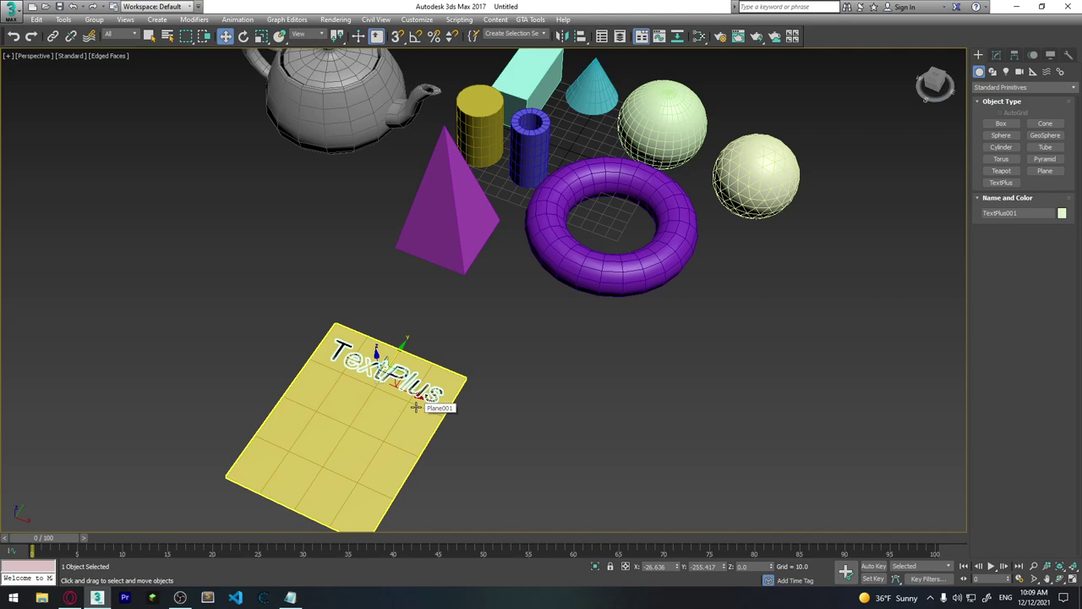
{"action": "key", "text": "Delete"}
{"action": "scroll", "coordinate": [629, 366], "scroll_direction": "down", "scroll_amount": 5}
{"action": "scroll", "coordinate": [612, 365], "scroll_direction": "down", "scroll_amount": 3}
{"action": "mouse_move", "coordinate": [613, 365]}
{"action": "middle_mouse_down", "text": "alt"}
{"action": "mouse_move", "coordinate": [640, 378]}
{"action": "mouse_move", "coordinate": [641, 353]}
{"action": "mouse_move", "coordinate": [553, 439]}
{"action": "mouse_move", "coordinate": [564, 421]}
{"action": "middle_mouse_up", "text": "alt"}
{"action": "scroll", "coordinate": [565, 340], "scroll_direction": "up", "scroll_amount": 5}
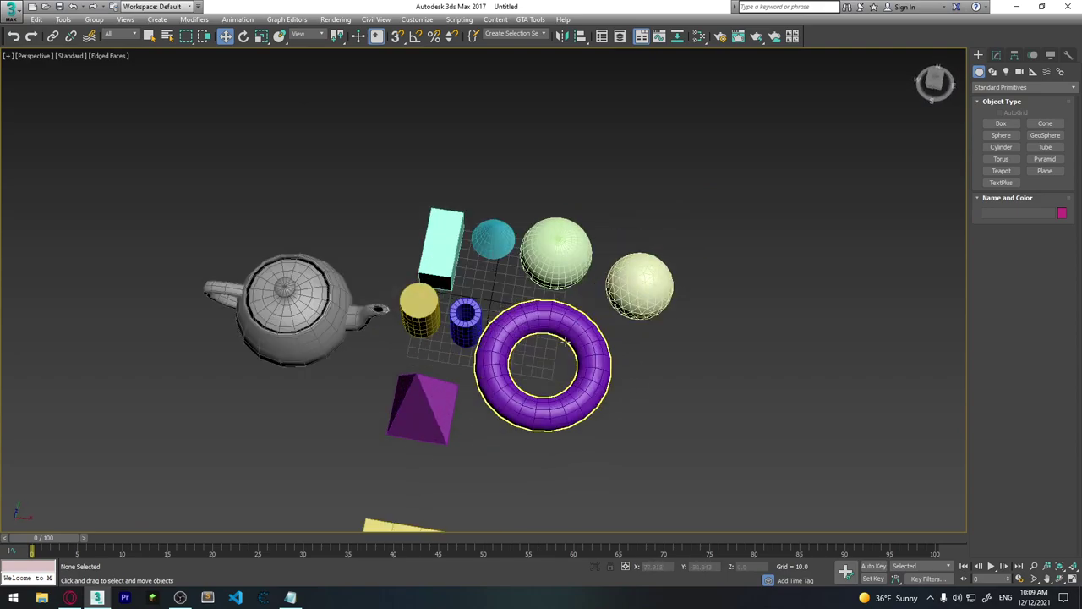
{"action": "scroll", "coordinate": [465, 338], "scroll_direction": "up", "scroll_amount": 1}
Convert the yellow cylinder to an Editable Poly
{"action": "scroll", "coordinate": [463, 345], "scroll_direction": "up", "scroll_amount": 4}
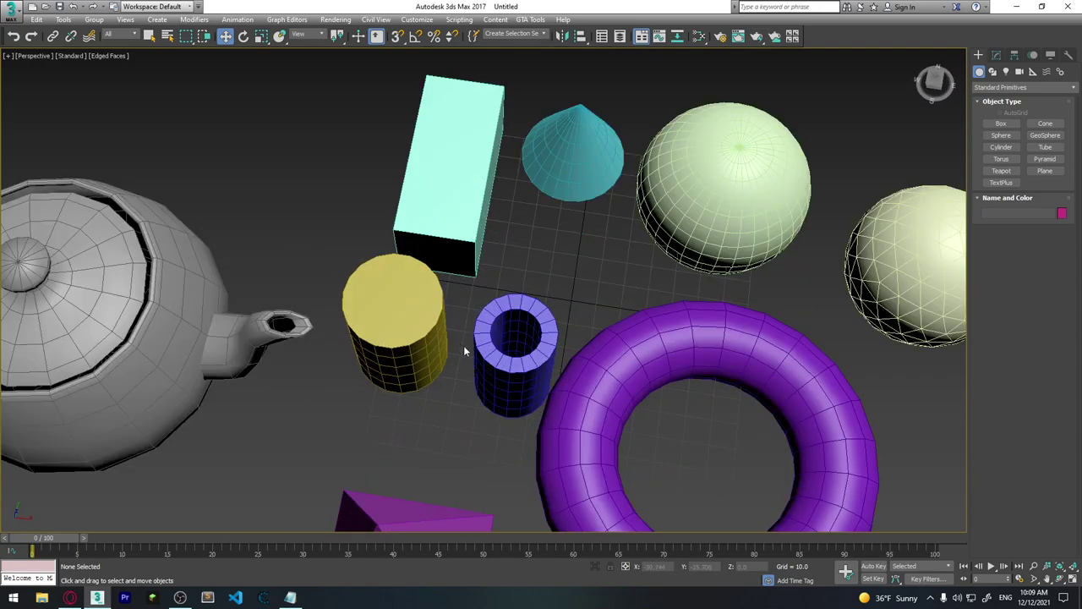
{"action": "left_click", "coordinate": [385, 338]}
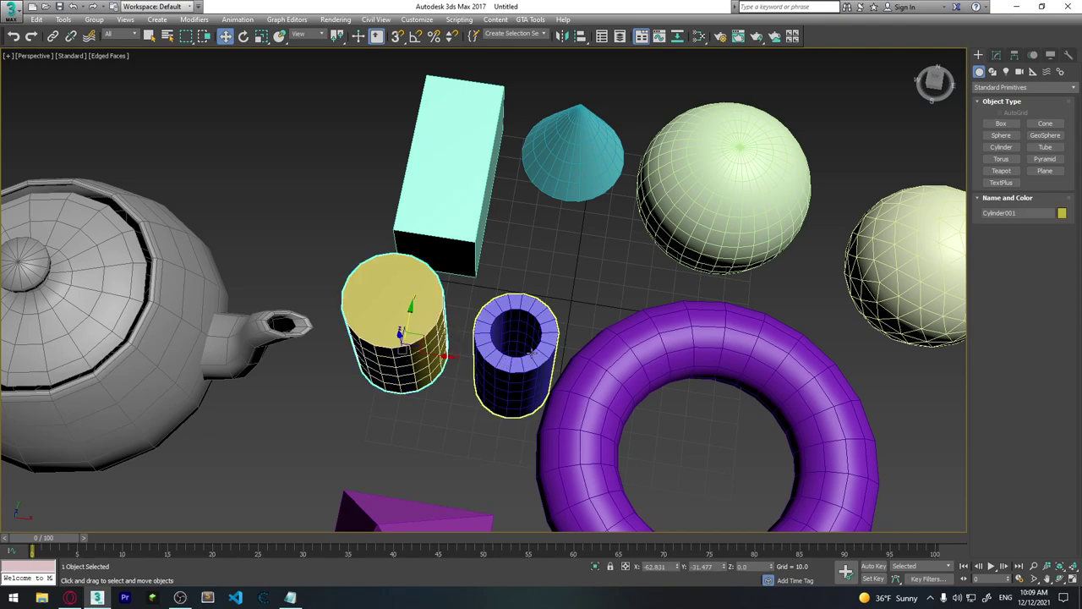
{"action": "left_click", "coordinate": [511, 365]}
{"action": "left_click", "coordinate": [404, 349]}
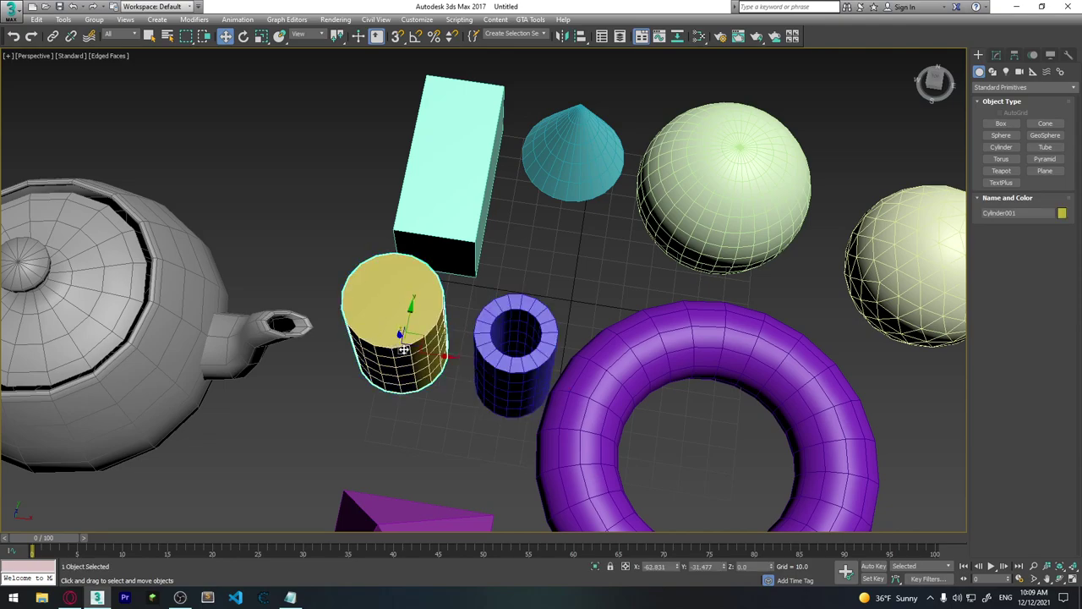
{"action": "scroll", "coordinate": [431, 309], "scroll_direction": "up", "scroll_amount": 2}
{"action": "right_click", "coordinate": [375, 322]}
{"action": "mouse_move", "coordinate": [393, 433]}
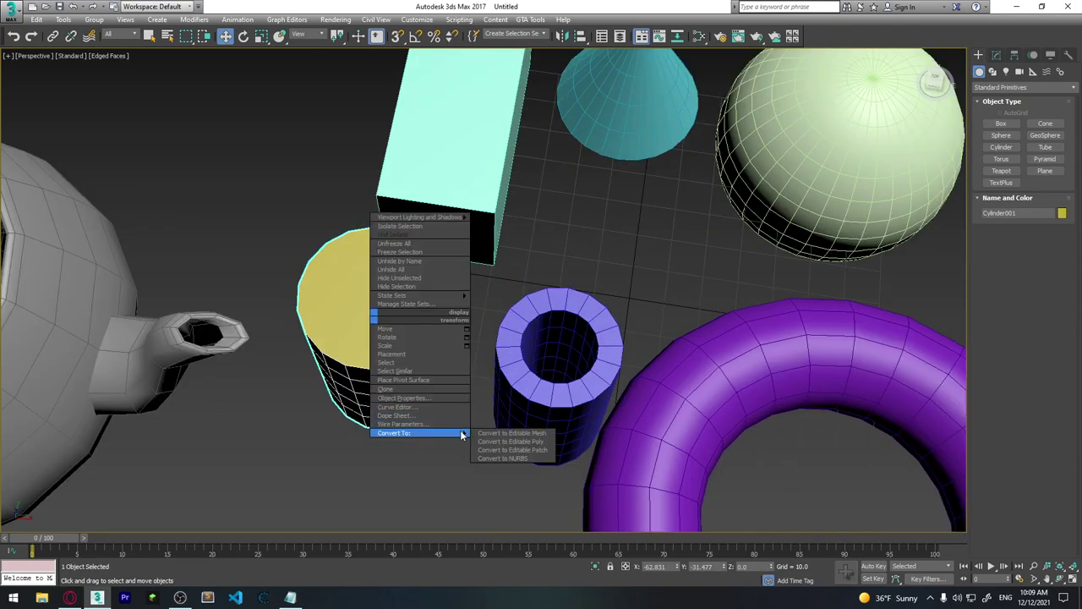
{"action": "left_click", "coordinate": [520, 441]}
In Polygon mode, select the cylinder's top and bottom cap faces
{"action": "left_click", "coordinate": [1036, 218]}
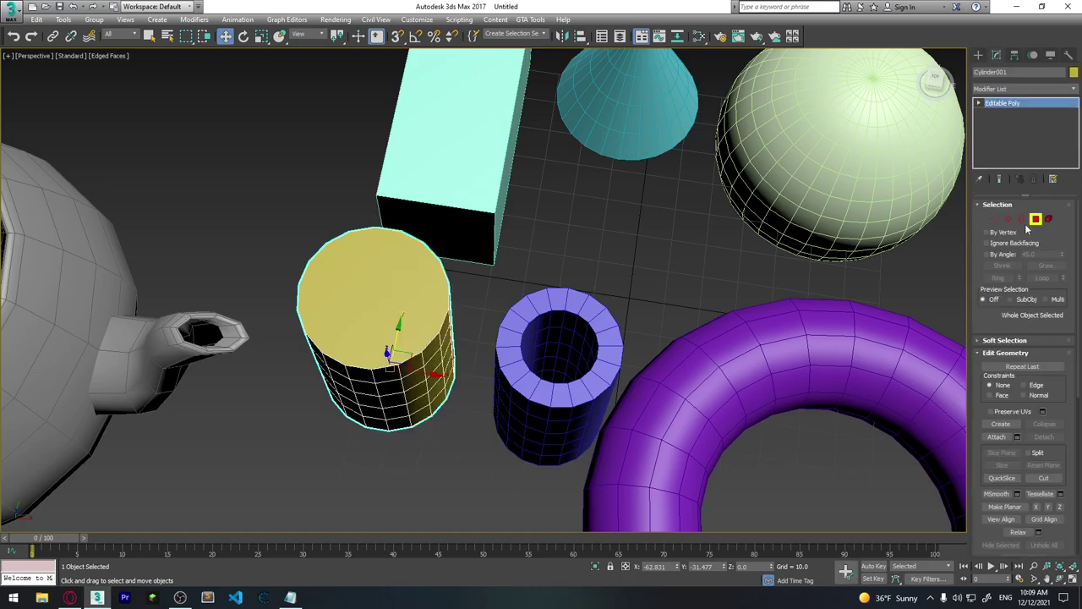
{"action": "left_click", "coordinate": [330, 275]}
{"action": "mouse_move", "coordinate": [329, 275]}
{"action": "middle_mouse_down", "text": "alt"}
{"action": "mouse_move", "coordinate": [498, 174]}
{"action": "mouse_move", "coordinate": [472, 313]}
{"action": "mouse_move", "coordinate": [348, 387]}
{"action": "mouse_move", "coordinate": [381, 338]}
{"action": "mouse_move", "coordinate": [453, 314]}
{"action": "mouse_move", "coordinate": [424, 175]}
{"action": "middle_mouse_up", "text": "alt"}
{"action": "left_click", "coordinate": [348, 387], "text": "ctrl"}
{"action": "middle_click_drag", "start_coordinate": [404, 294], "coordinate": [388, 323], "text": "alt"}
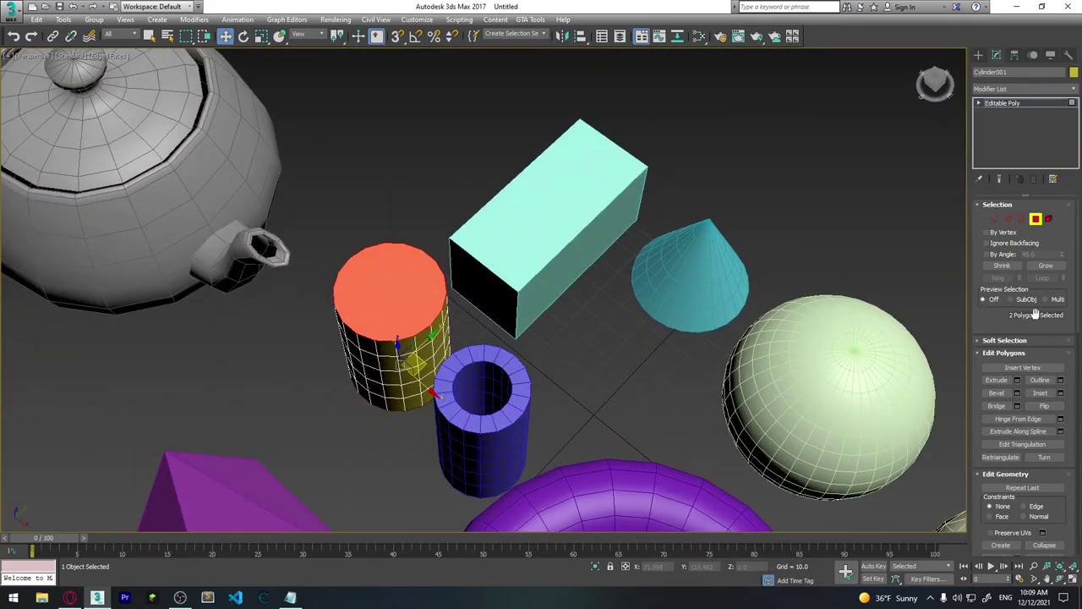
Inset the cap faces and sink the centre face into a hole, then deselect
{"action": "left_click", "coordinate": [1048, 394]}
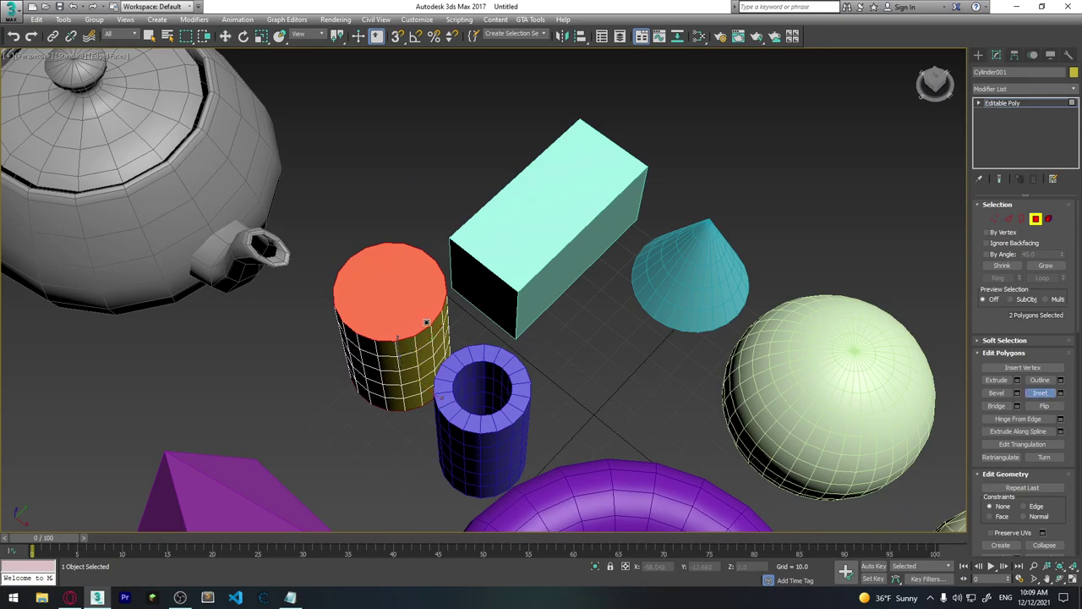
{"action": "left_click_drag", "start_coordinate": [426, 322], "coordinate": [400, 295]}
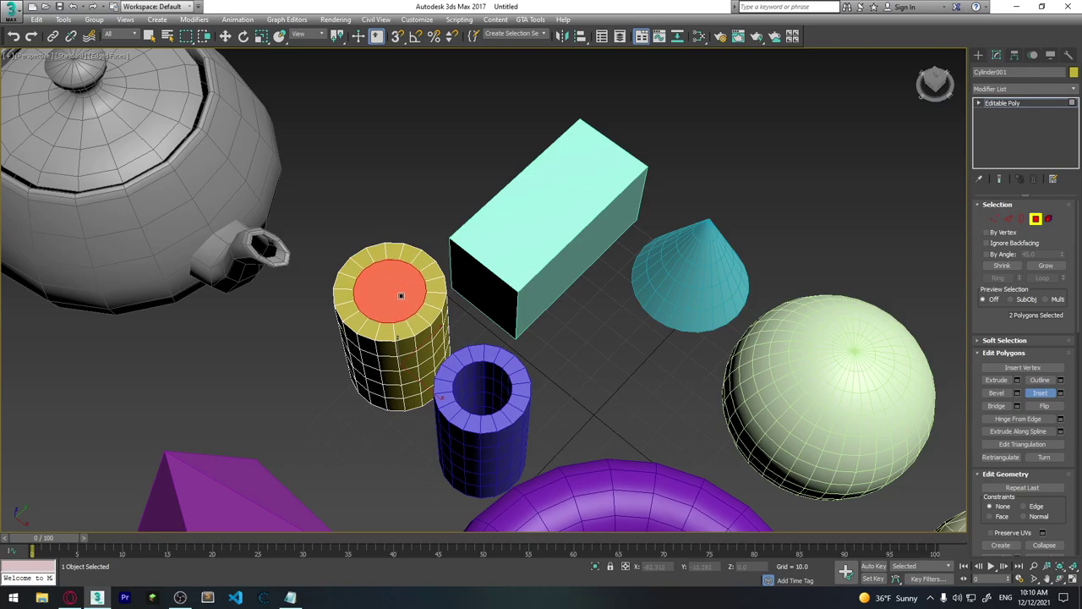
{"action": "mouse_move", "coordinate": [477, 380]}
{"action": "middle_mouse_down", "text": "alt"}
{"action": "mouse_move", "coordinate": [476, 249]}
{"action": "mouse_move", "coordinate": [468, 356]}
{"action": "mouse_move", "coordinate": [464, 320]}
{"action": "mouse_move", "coordinate": [469, 208]}
{"action": "mouse_move", "coordinate": [467, 317]}
{"action": "mouse_move", "coordinate": [479, 364]}
{"action": "middle_mouse_up", "text": "alt"}
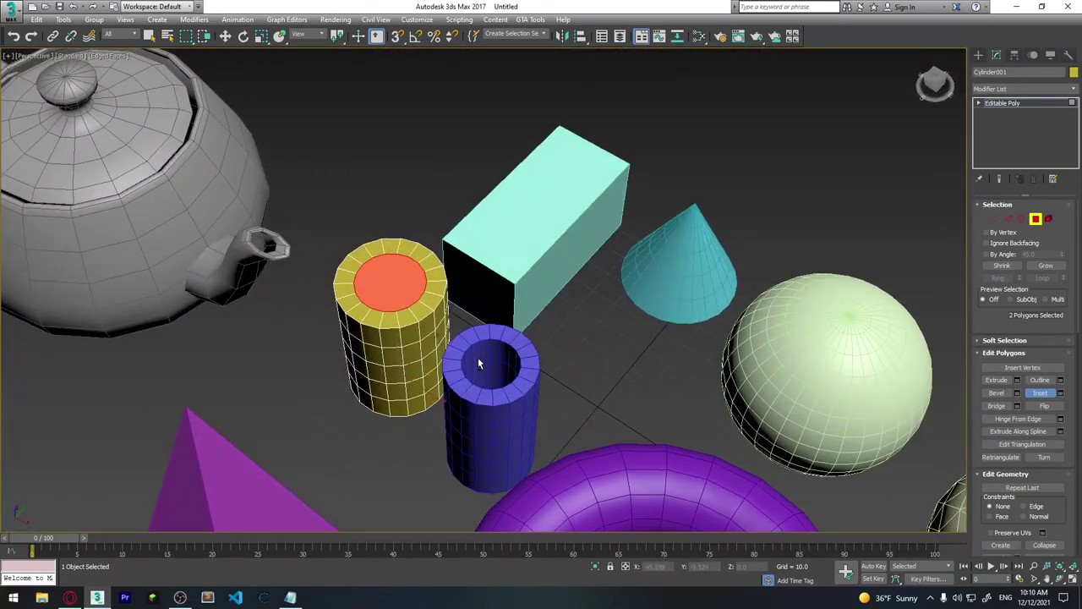
{"action": "left_click_drag", "start_coordinate": [389, 279], "coordinate": [380, 293]}
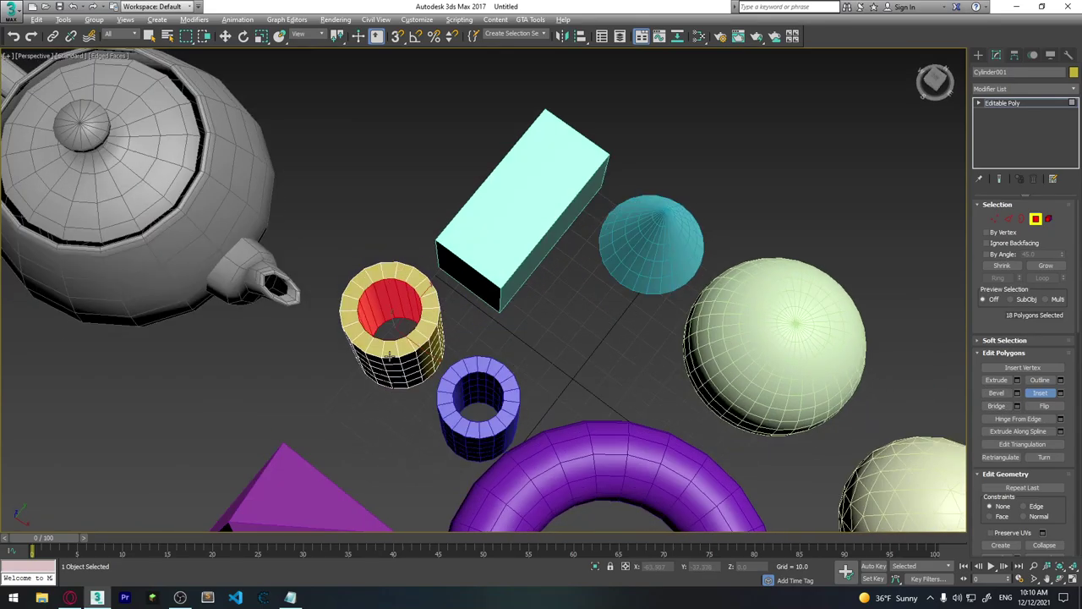
{"action": "mouse_move", "coordinate": [380, 292]}
{"action": "middle_mouse_down", "text": "alt"}
{"action": "mouse_move", "coordinate": [411, 355]}
{"action": "mouse_move", "coordinate": [290, 272]}
{"action": "middle_mouse_up", "text": "alt"}
{"action": "left_click", "coordinate": [288, 207]}
{"action": "mouse_move", "coordinate": [288, 208]}
{"action": "middle_mouse_down", "text": "alt"}
{"action": "mouse_move", "coordinate": [475, 369]}
{"action": "mouse_move", "coordinate": [517, 321]}
{"action": "mouse_move", "coordinate": [451, 373]}
{"action": "middle_mouse_up", "text": "alt"}
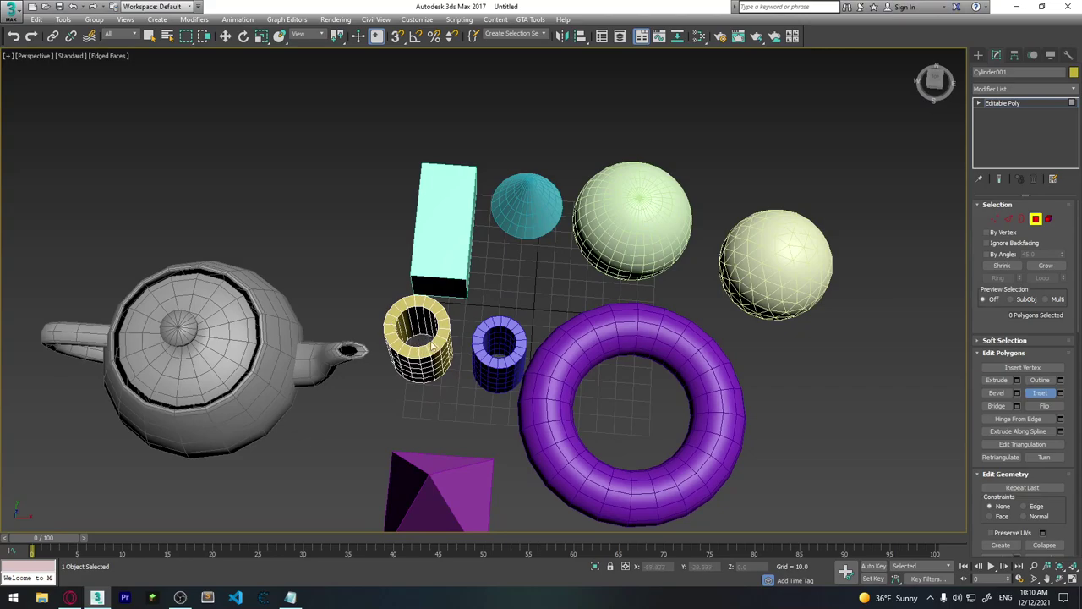
Leave Polygon mode and delete the blue tube
{"action": "key", "text": "4"}
{"action": "key", "text": "w"}
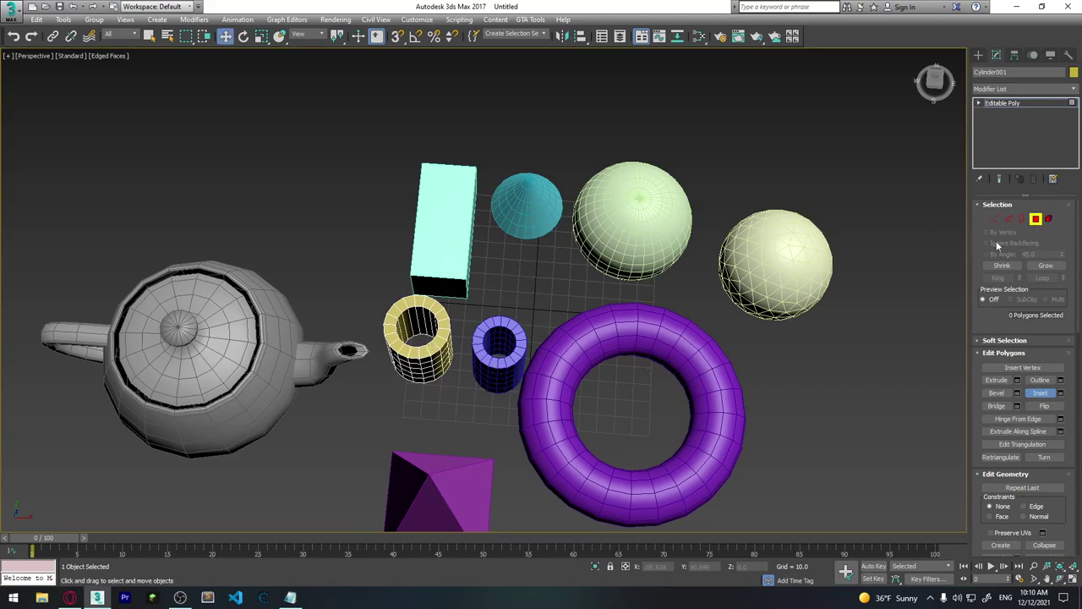
{"action": "left_click", "coordinate": [498, 359]}
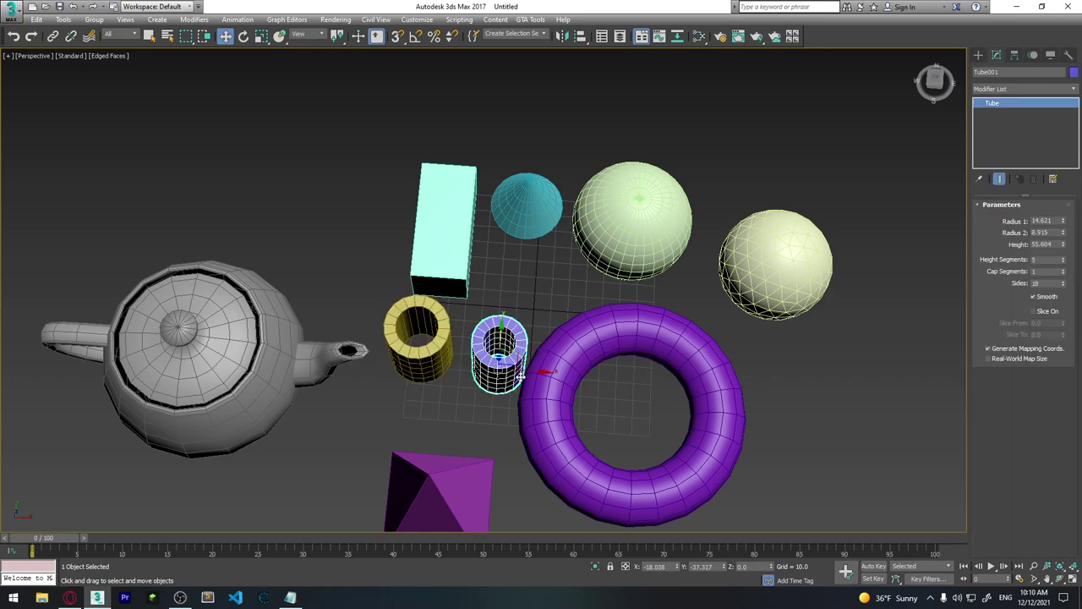
{"action": "key", "text": "Delete"}
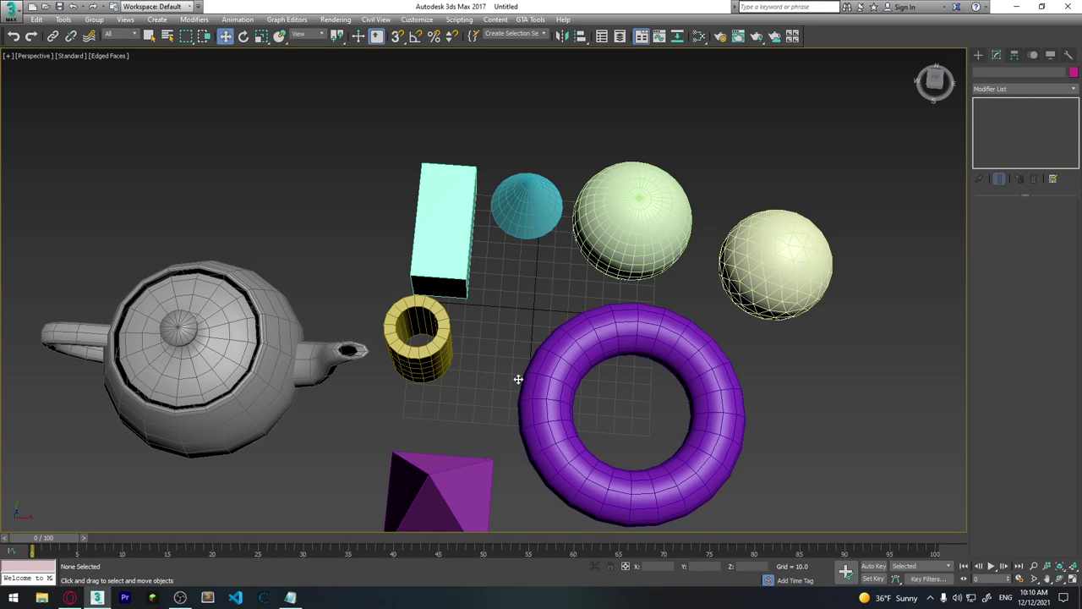
Shift-drag a copy of the cyan box, Box002, to the far right of the scene
{"action": "mouse_move", "coordinate": [589, 394]}
{"action": "middle_mouse_down"}
{"action": "mouse_move", "coordinate": [586, 242]}
{"action": "mouse_move", "coordinate": [575, 273]}
{"action": "middle_mouse_up"}
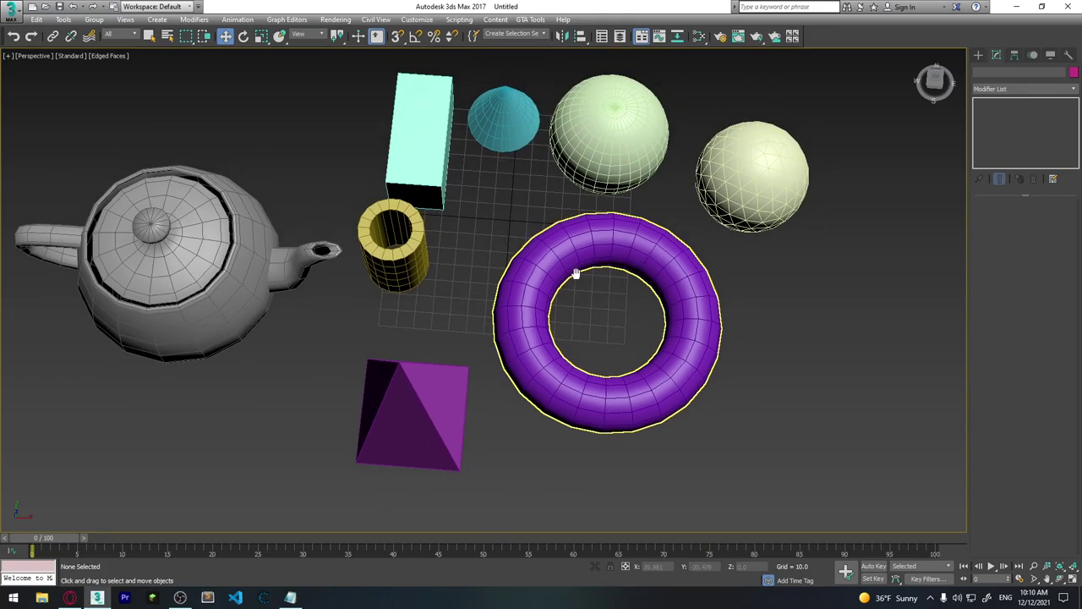
{"action": "left_click", "coordinate": [401, 410]}
{"action": "mouse_move", "coordinate": [501, 394]}
{"action": "middle_mouse_down", "text": "alt"}
{"action": "mouse_move", "coordinate": [422, 351]}
{"action": "mouse_move", "coordinate": [418, 396]}
{"action": "mouse_move", "coordinate": [620, 325]}
{"action": "middle_mouse_up", "text": "alt"}
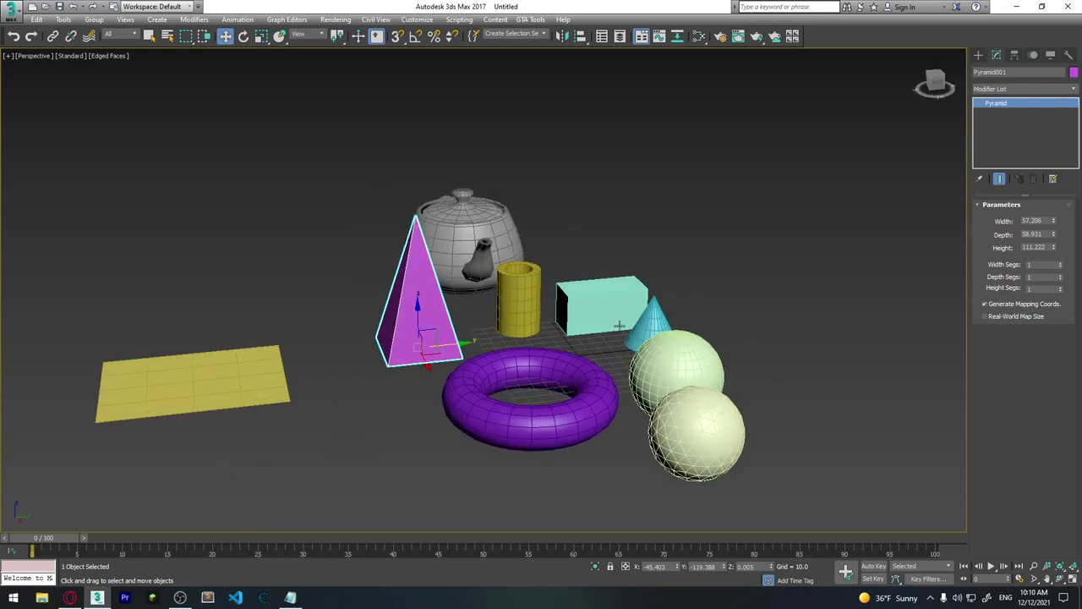
{"action": "left_click", "coordinate": [619, 325]}
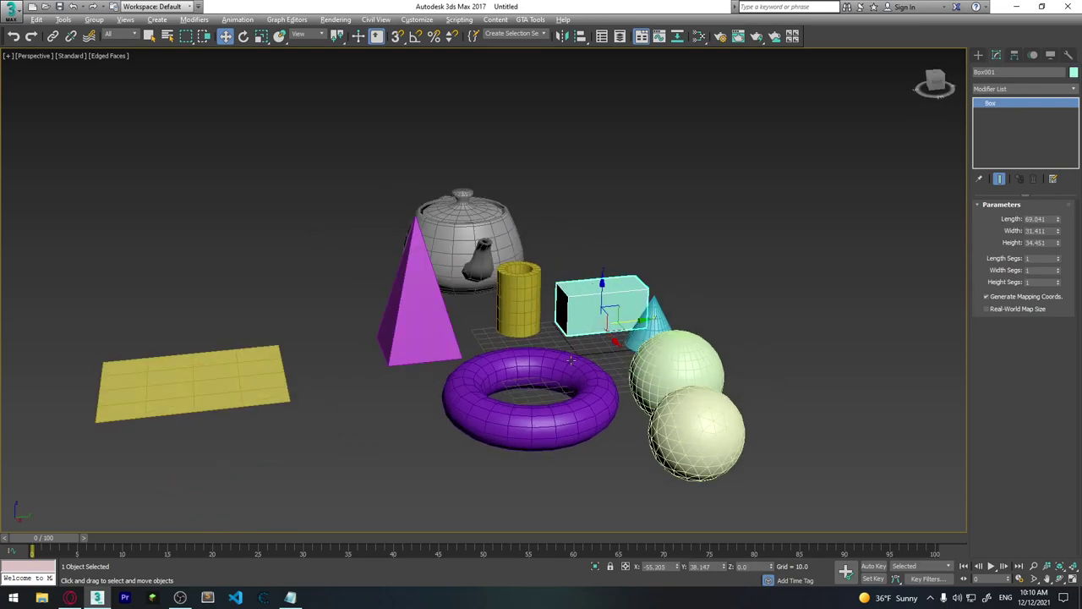
{"action": "middle_click_drag", "start_coordinate": [549, 351], "coordinate": [669, 356], "text": "alt"}
{"action": "left_click_drag", "start_coordinate": [636, 319], "coordinate": [945, 319], "text": "shift"}
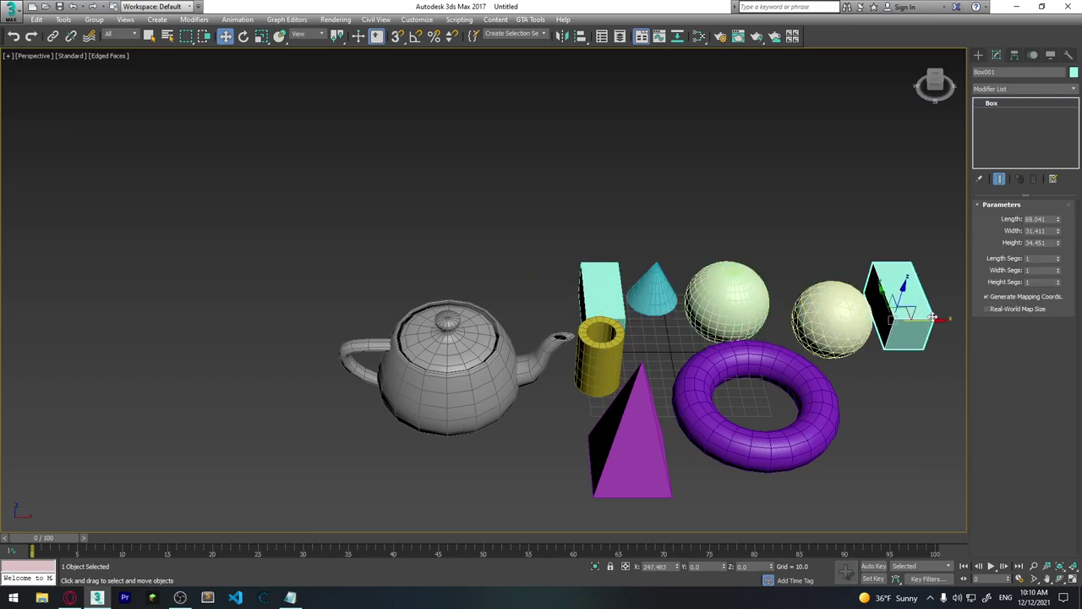
{"action": "left_click", "coordinate": [541, 345]}
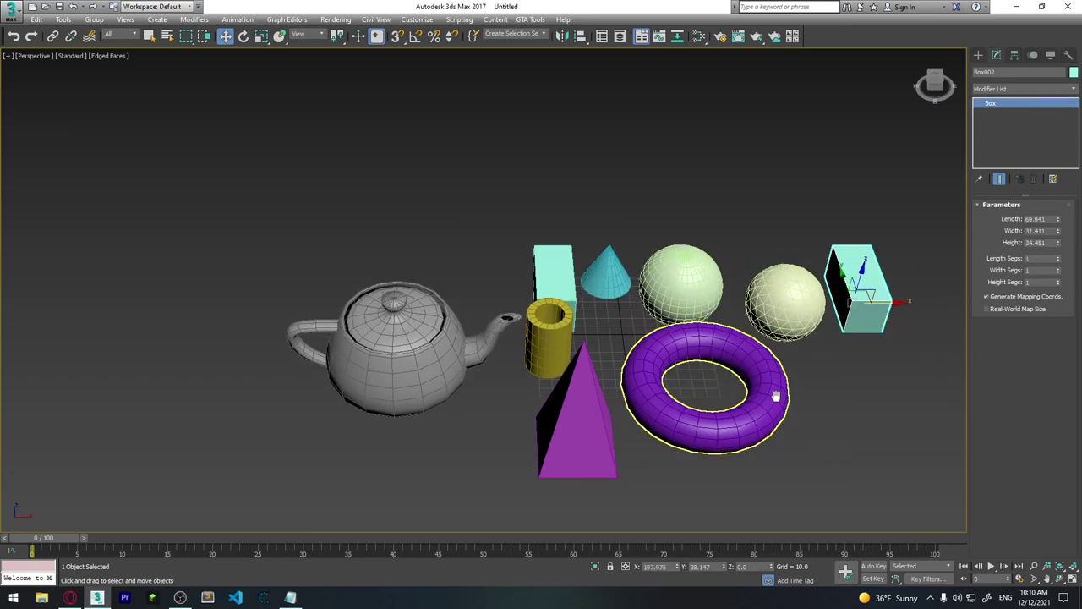
{"action": "mouse_move", "coordinate": [546, 343]}
{"action": "middle_mouse_down", "text": "alt"}
{"action": "mouse_move", "coordinate": [664, 297]}
{"action": "mouse_move", "coordinate": [602, 262]}
{"action": "mouse_move", "coordinate": [670, 269]}
{"action": "middle_mouse_up", "text": "alt"}
Convert Box002 to Editable Poly and select its four top vertices
{"action": "right_click", "coordinate": [600, 257]}
{"action": "left_click", "coordinate": [729, 384]}
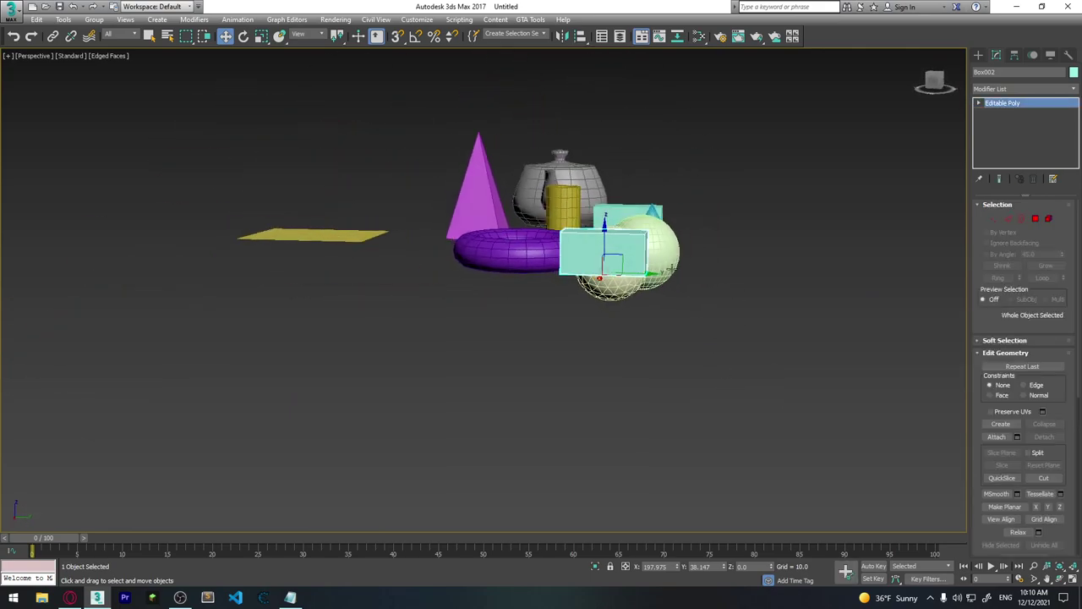
{"action": "left_click", "coordinate": [987, 217]}
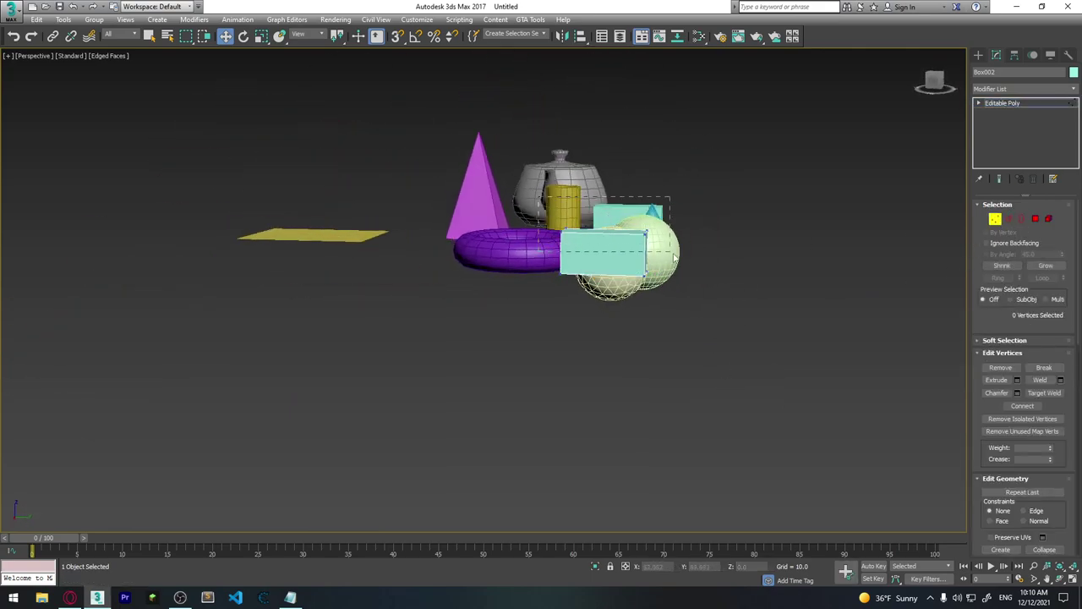
{"action": "left_click_drag", "start_coordinate": [592, 186], "coordinate": [680, 243]}
Weld the four top vertices into a single peak, then switch to Top view
{"action": "mouse_move", "coordinate": [678, 248]}
{"action": "middle_mouse_down", "text": "alt"}
{"action": "mouse_move", "coordinate": [718, 312]}
{"action": "mouse_move", "coordinate": [687, 291]}
{"action": "middle_mouse_up", "text": "alt"}
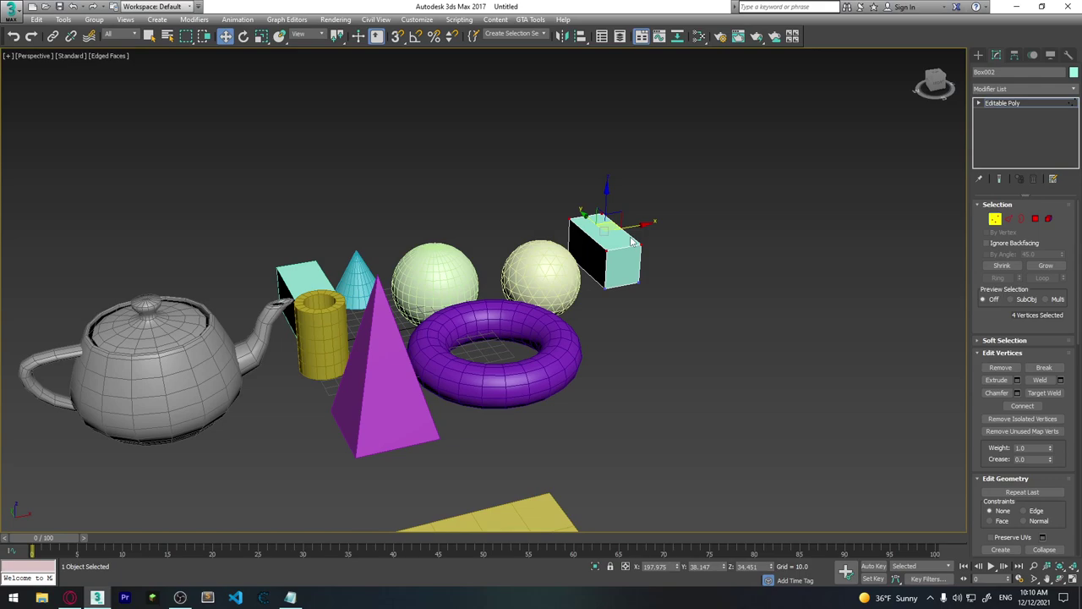
{"action": "middle_click_drag", "start_coordinate": [674, 270], "coordinate": [956, 272], "text": "alt"}
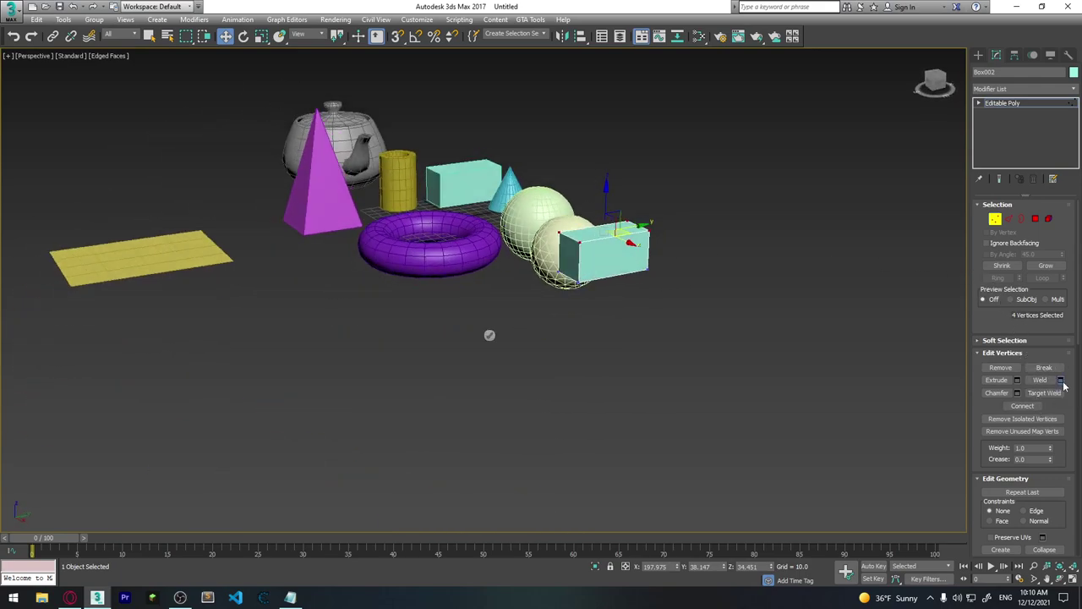
{"action": "mouse_move", "coordinate": [491, 296]}
{"action": "left_mouse_down"}
{"action": "mouse_move", "coordinate": [524, 404]}
{"action": "mouse_move", "coordinate": [510, 488]}
{"action": "left_mouse_up"}
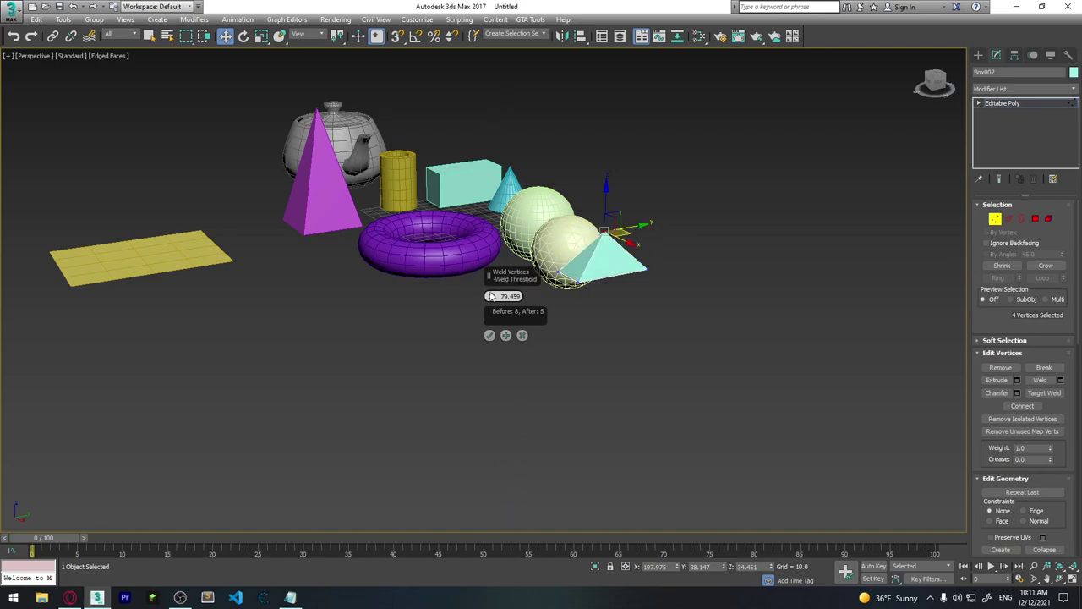
{"action": "left_click", "coordinate": [489, 336]}
{"action": "mouse_move", "coordinate": [488, 337]}
{"action": "middle_mouse_down", "text": "alt"}
{"action": "mouse_move", "coordinate": [667, 357]}
{"action": "mouse_move", "coordinate": [642, 372]}
{"action": "mouse_move", "coordinate": [623, 310]}
{"action": "mouse_move", "coordinate": [580, 334]}
{"action": "mouse_move", "coordinate": [553, 300]}
{"action": "mouse_move", "coordinate": [566, 300]}
{"action": "middle_mouse_up", "text": "alt"}
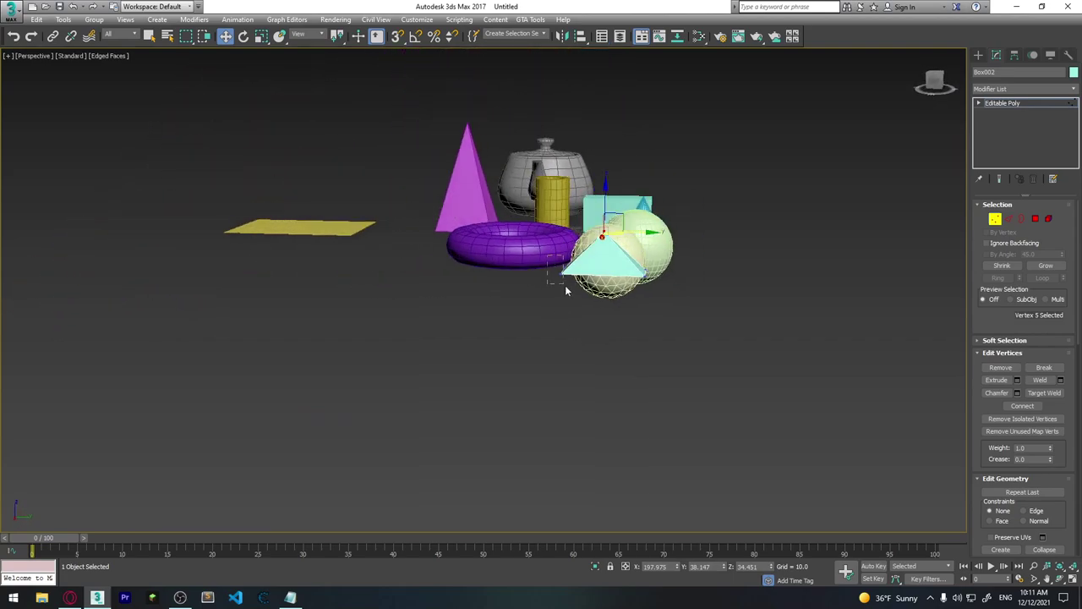
{"action": "left_click_drag", "start_coordinate": [567, 290], "coordinate": [607, 272]}
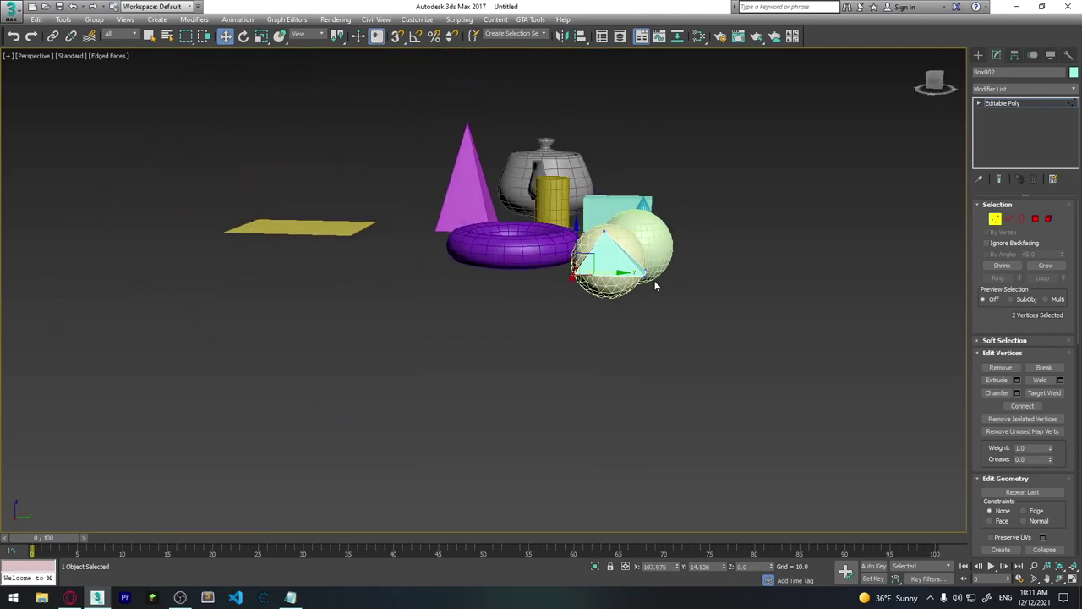
{"action": "key", "text": "ctrl+z"}
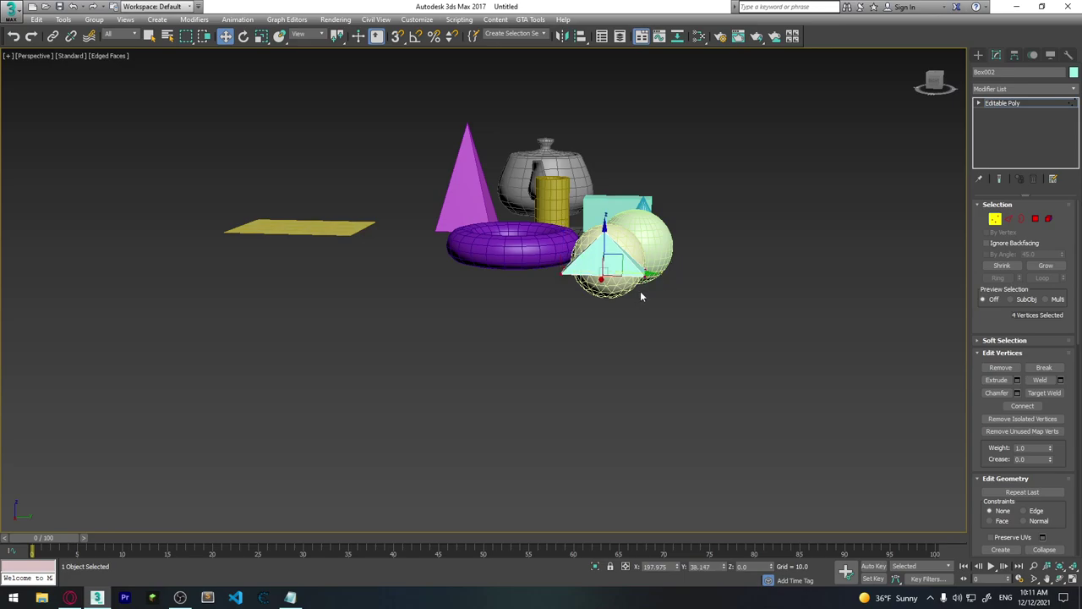
{"action": "key", "text": "t"}
{"action": "scroll", "coordinate": [650, 330], "scroll_direction": "down", "scroll_amount": 2}
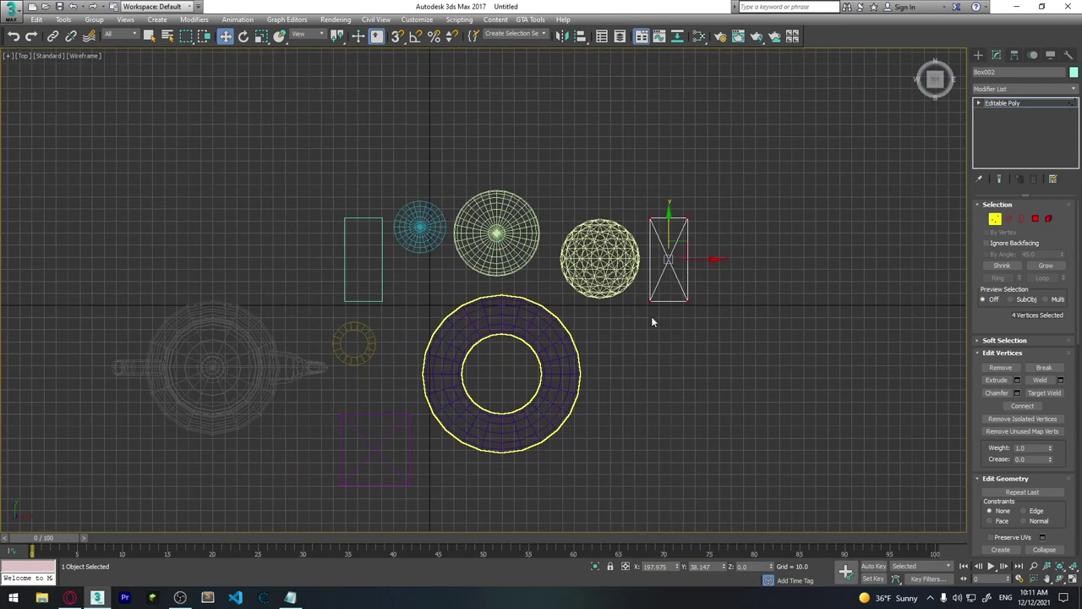
Scale the pyramid's base vertices into a wider square footprint, then maximize Perspective again
{"action": "key", "text": "r"}
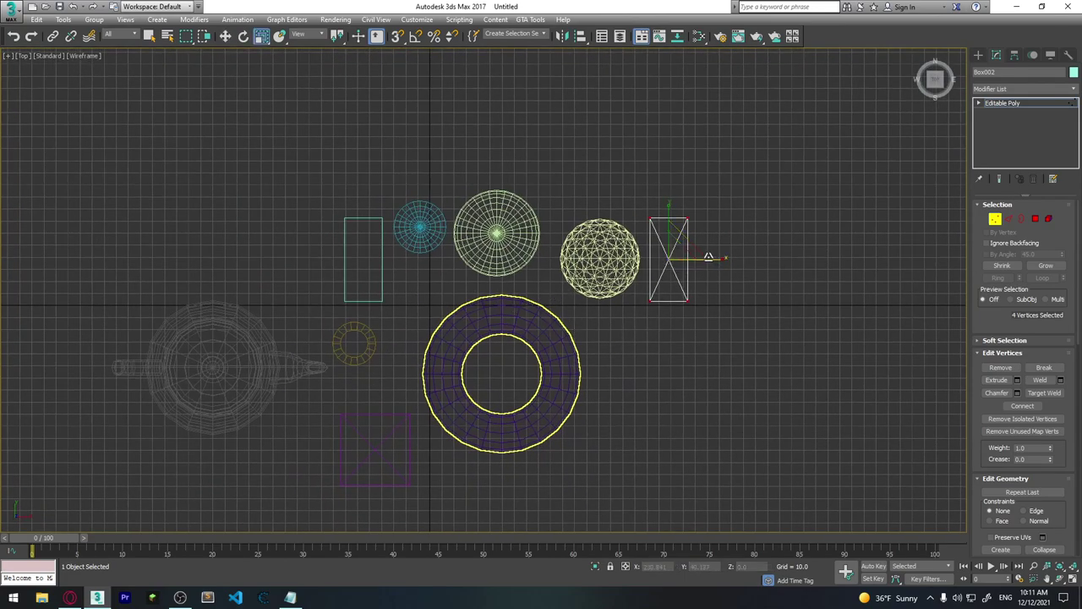
{"action": "mouse_move", "coordinate": [678, 252]}
{"action": "left_mouse_down"}
{"action": "mouse_move", "coordinate": [661, 221]}
{"action": "mouse_move", "coordinate": [661, 233]}
{"action": "left_mouse_up"}
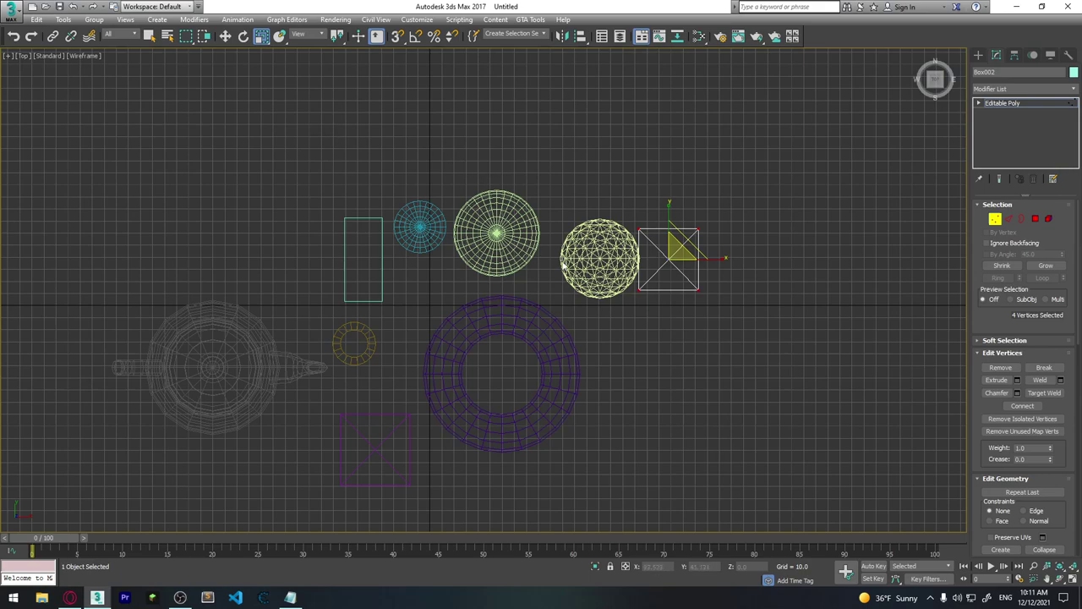
{"action": "key", "text": "alt+w"}
{"action": "left_click", "coordinate": [680, 436]}
{"action": "key", "text": "alt+w"}
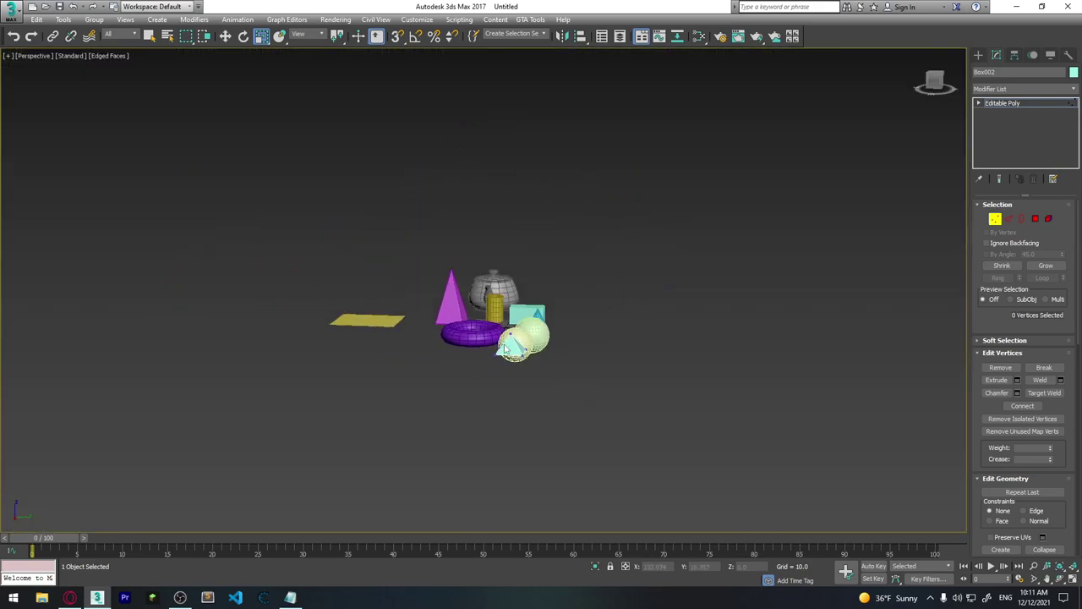
{"action": "middle_click_drag", "start_coordinate": [503, 348], "coordinate": [596, 369], "text": "alt"}
{"action": "scroll", "coordinate": [521, 335], "scroll_direction": "up", "scroll_amount": 4}
Raise the pyramid's apex vertex to make it taller
{"action": "left_click_drag", "start_coordinate": [529, 345], "coordinate": [527, 341]}
{"action": "key", "text": "w"}
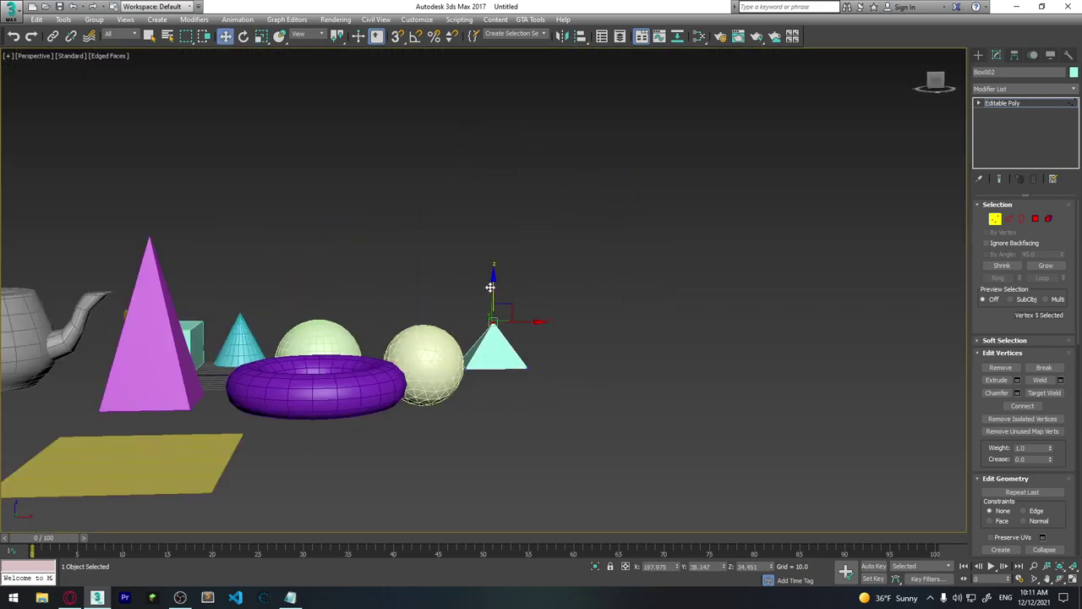
{"action": "left_click_drag", "start_coordinate": [495, 287], "coordinate": [496, 229]}
{"action": "middle_click_drag", "start_coordinate": [582, 349], "coordinate": [482, 333], "text": "alt"}
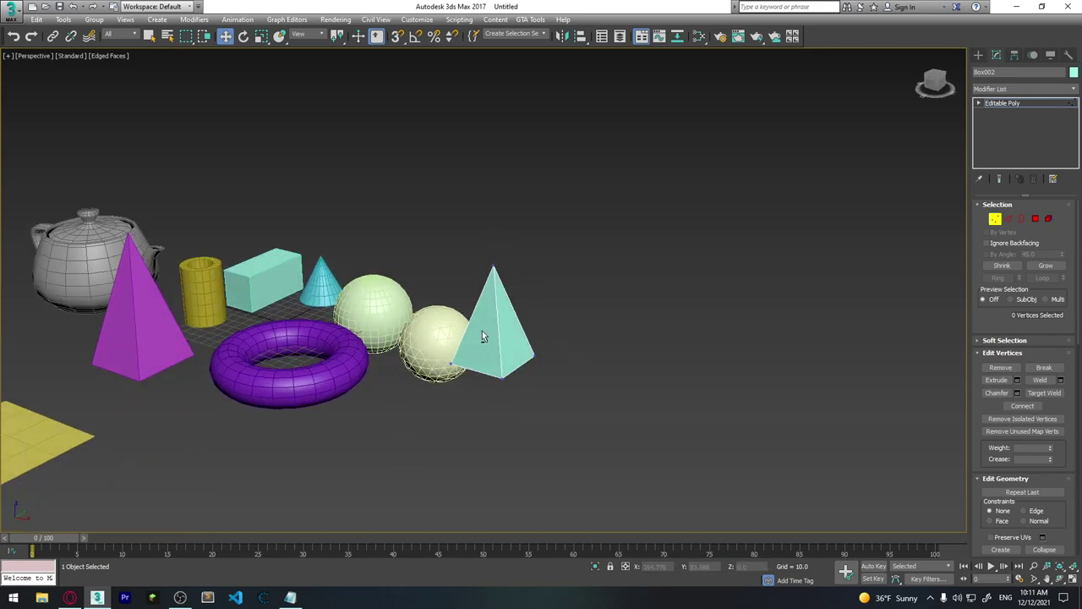
Exit vertex editing and move the cyan pyramid next to the torus
{"action": "left_click", "coordinate": [1001, 222]}
{"action": "middle_click_drag", "start_coordinate": [553, 312], "coordinate": [536, 342], "text": "alt"}
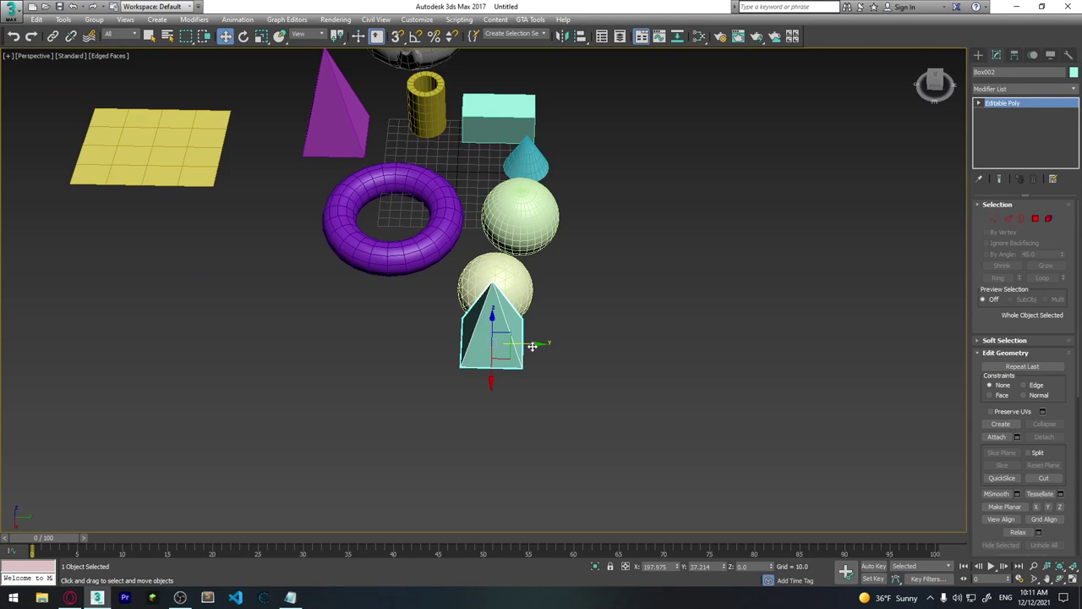
{"action": "left_click_drag", "start_coordinate": [532, 346], "coordinate": [350, 386]}
{"action": "mouse_move", "coordinate": [350, 386]}
{"action": "middle_mouse_down", "text": "alt"}
{"action": "mouse_move", "coordinate": [507, 338]}
{"action": "mouse_move", "coordinate": [321, 334]}
{"action": "middle_mouse_up", "text": "alt"}
{"action": "scroll", "coordinate": [378, 338], "scroll_direction": "down", "scroll_amount": 5}
{"action": "scroll", "coordinate": [322, 334], "scroll_direction": "up", "scroll_amount": 5}
Delete the magenta pyramid from the scene
{"action": "left_click", "coordinate": [273, 307]}
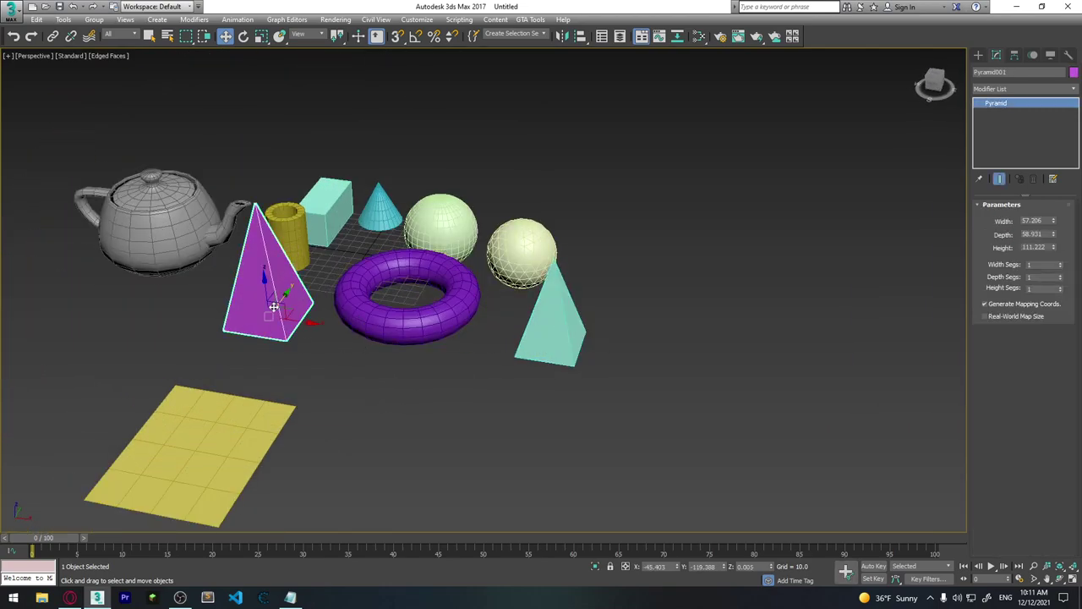
{"action": "key", "text": "Delete"}
{"action": "mouse_move", "coordinate": [484, 349]}
{"action": "middle_mouse_down", "text": "alt"}
{"action": "mouse_move", "coordinate": [408, 336]}
{"action": "mouse_move", "coordinate": [361, 363]}
{"action": "mouse_move", "coordinate": [393, 355]}
{"action": "mouse_move", "coordinate": [412, 315]}
{"action": "mouse_move", "coordinate": [442, 312]}
{"action": "middle_mouse_up", "text": "alt"}
Move the cyan cone forward, left of the torus, and select the yellow cylinder
{"action": "left_click", "coordinate": [412, 315]}
{"action": "left_click_drag", "start_coordinate": [446, 311], "coordinate": [229, 299]}
{"action": "middle_click_drag", "start_coordinate": [230, 299], "coordinate": [338, 385], "text": "alt"}
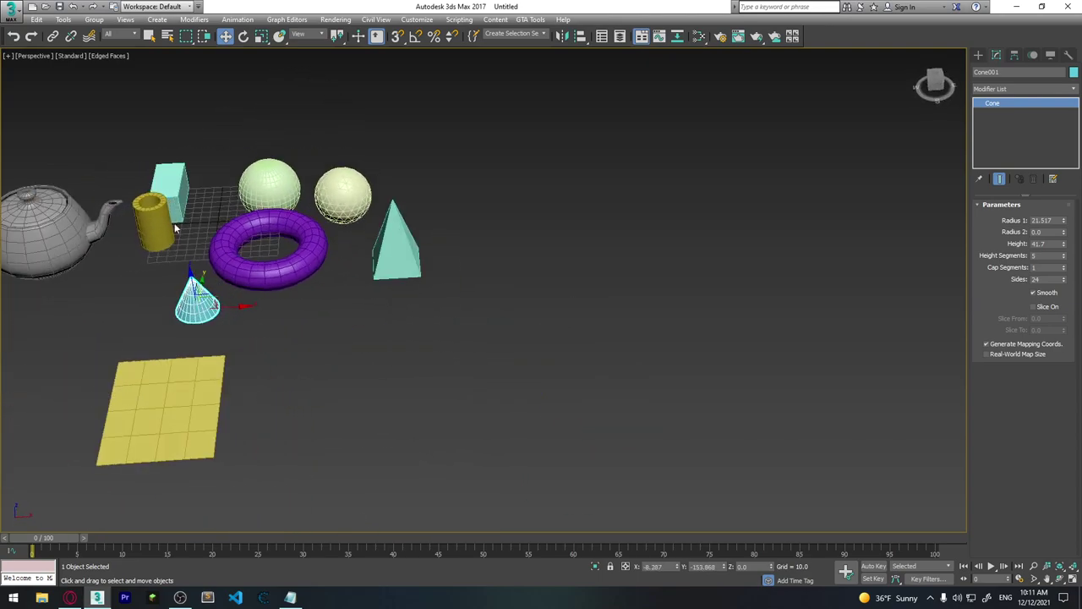
{"action": "left_click", "coordinate": [150, 219]}
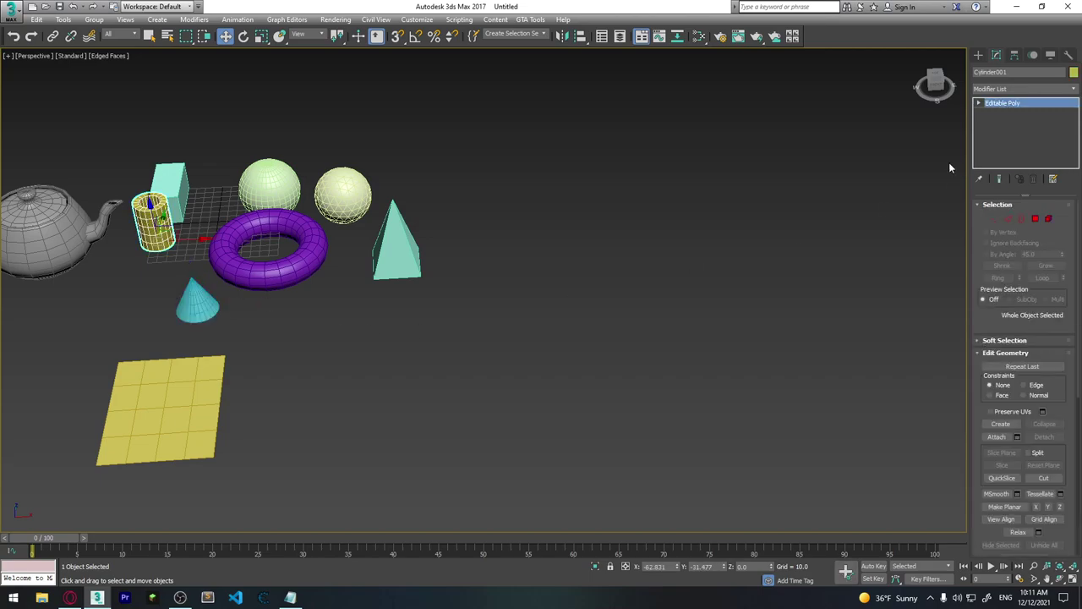
{"action": "left_click", "coordinate": [978, 55]}
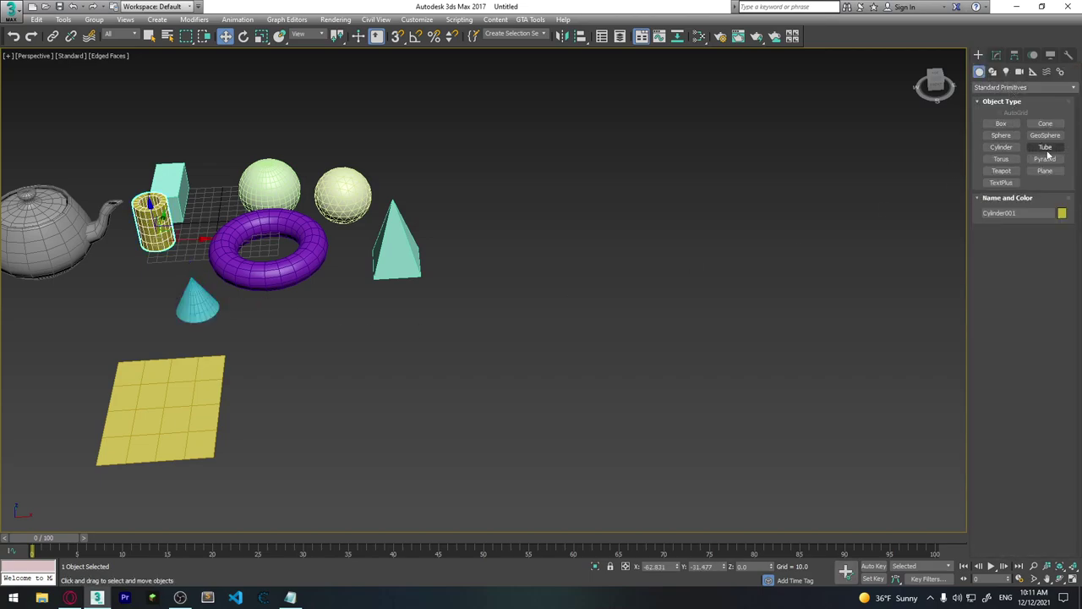
Create a small cylinder in the scene
{"action": "left_click", "coordinate": [1001, 147]}
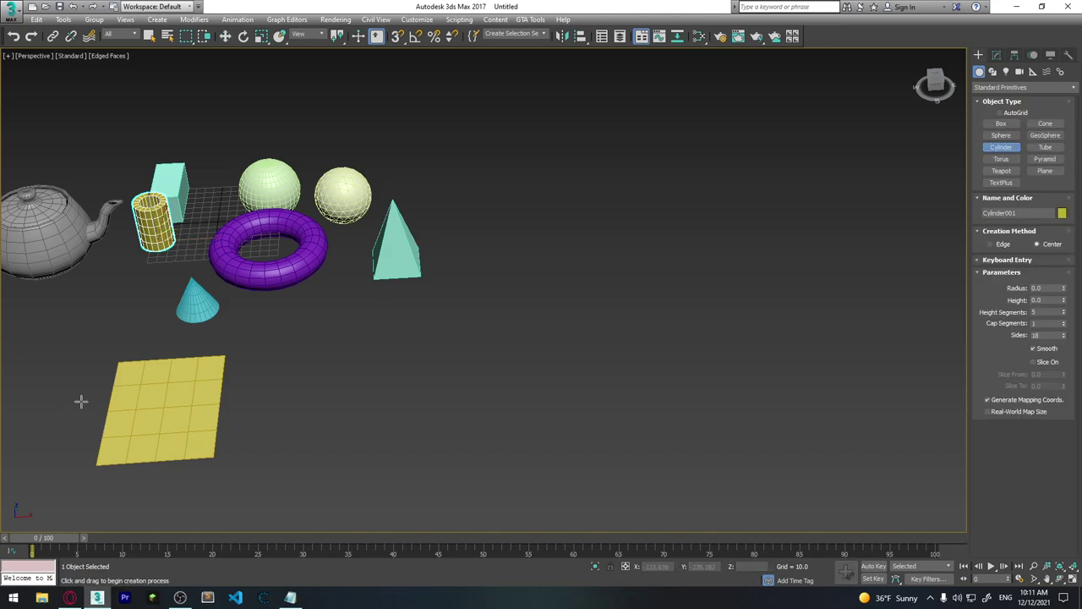
{"action": "left_click_drag", "start_coordinate": [330, 341], "coordinate": [342, 345]}
{"action": "left_click", "coordinate": [319, 278]}
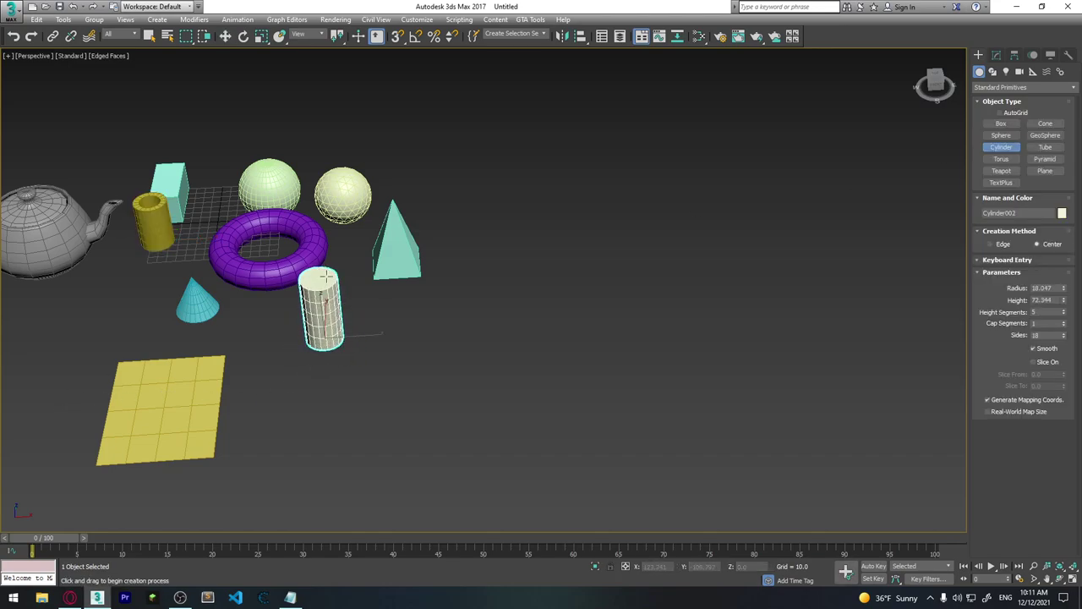
{"action": "middle_click_drag", "start_coordinate": [320, 279], "coordinate": [320, 291], "text": "alt"}
{"action": "scroll", "coordinate": [319, 292], "scroll_direction": "up", "scroll_amount": 2}
{"action": "scroll", "coordinate": [317, 300], "scroll_direction": "up", "scroll_amount": 2}
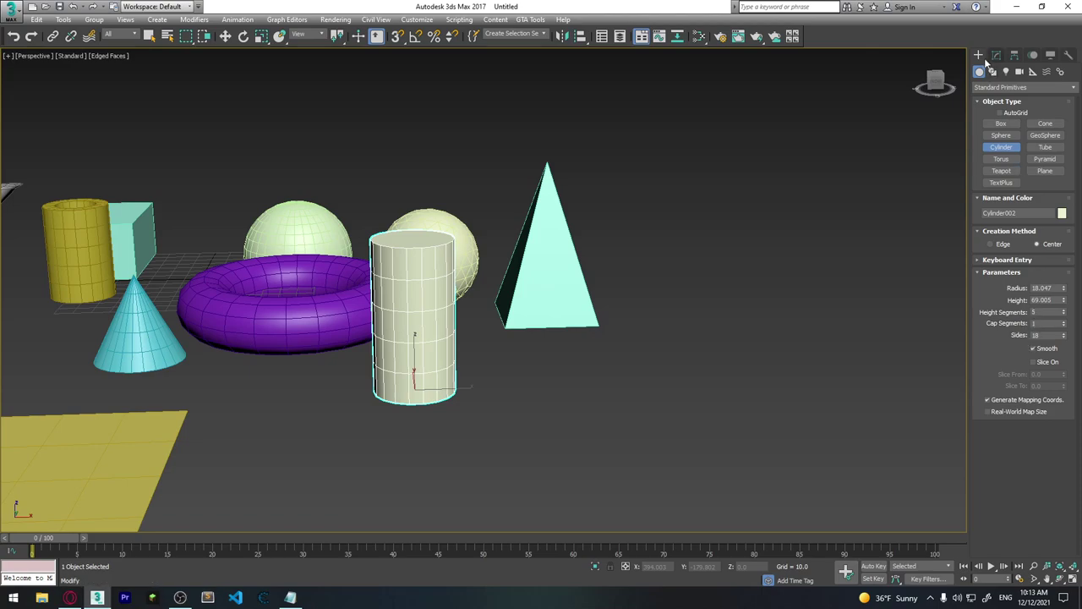
Draw a purple cylinder beside the beige one: height 85.666, 1 height segment
{"action": "left_click_drag", "start_coordinate": [563, 426], "coordinate": [617, 427]}
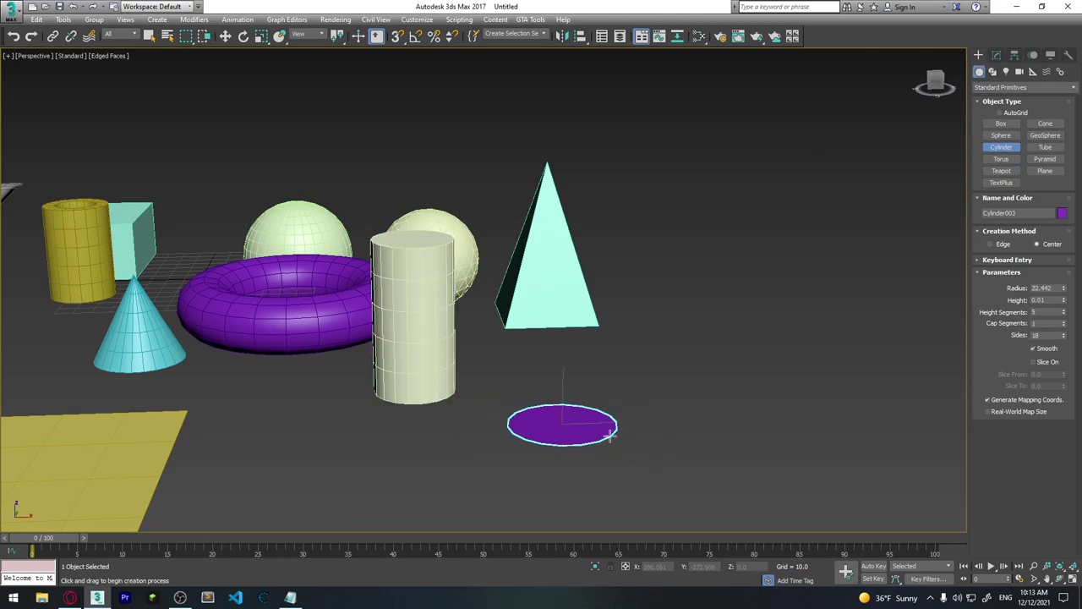
{"action": "left_click", "coordinate": [575, 220]}
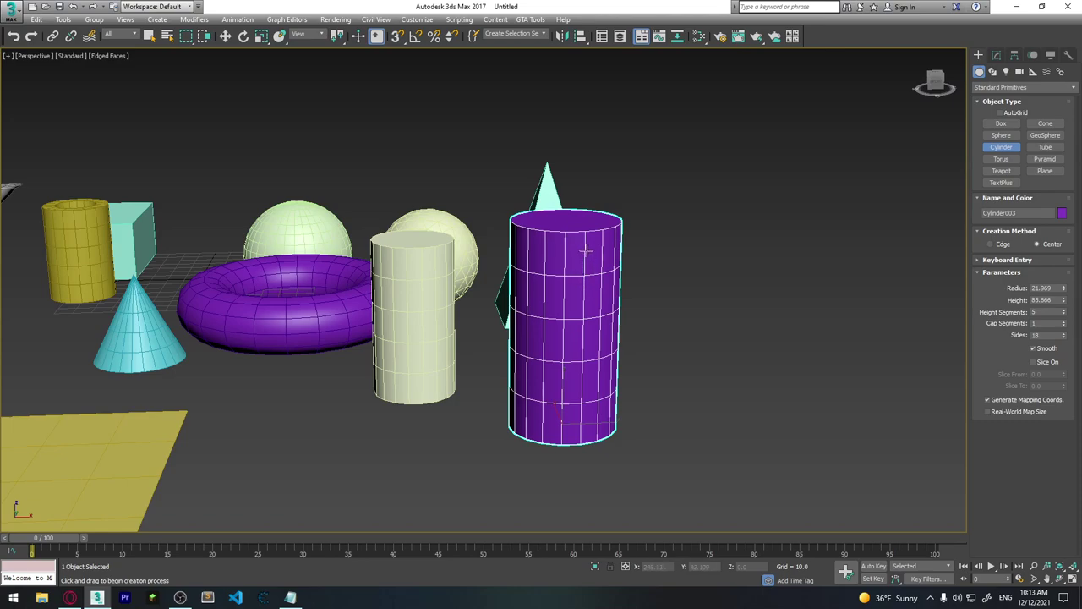
{"action": "middle_click_drag", "start_coordinate": [623, 332], "coordinate": [621, 278], "text": "alt"}
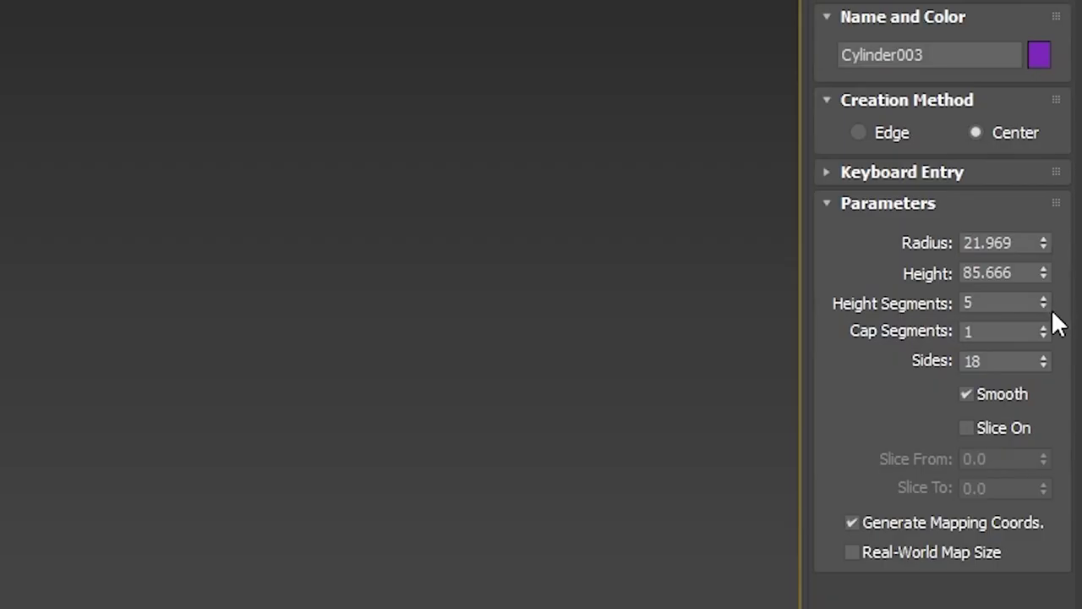
{"action": "right_click", "coordinate": [1063, 311]}
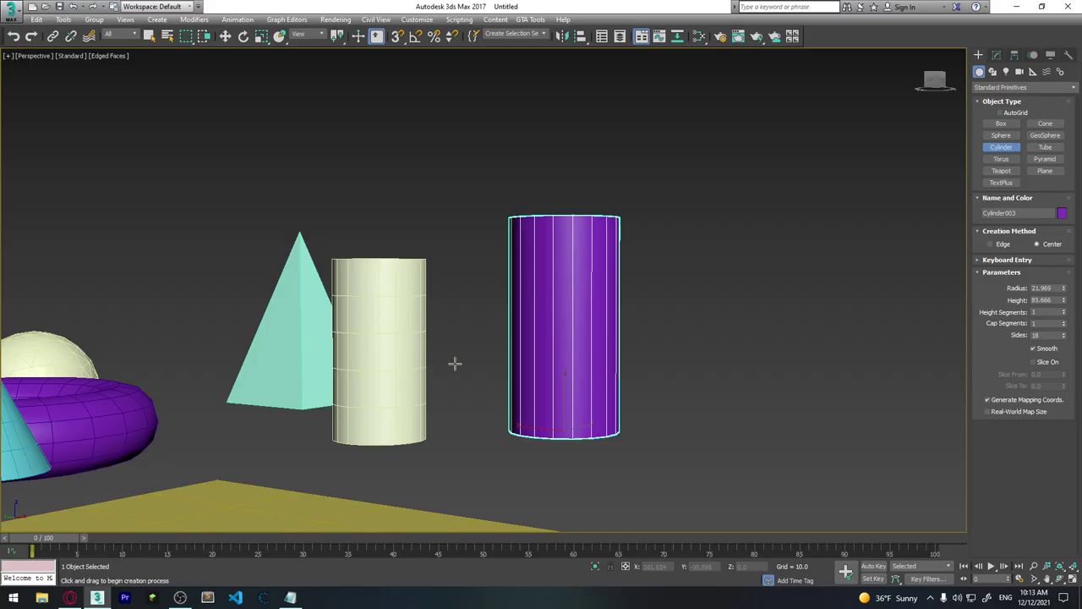
{"action": "mouse_move", "coordinate": [455, 363]}
{"action": "middle_mouse_down", "text": "alt"}
{"action": "mouse_move", "coordinate": [527, 362]}
{"action": "mouse_move", "coordinate": [570, 316]}
{"action": "mouse_move", "coordinate": [580, 353]}
{"action": "mouse_move", "coordinate": [561, 322]}
{"action": "mouse_move", "coordinate": [628, 346]}
{"action": "mouse_move", "coordinate": [591, 364]}
{"action": "middle_mouse_up", "text": "alt"}
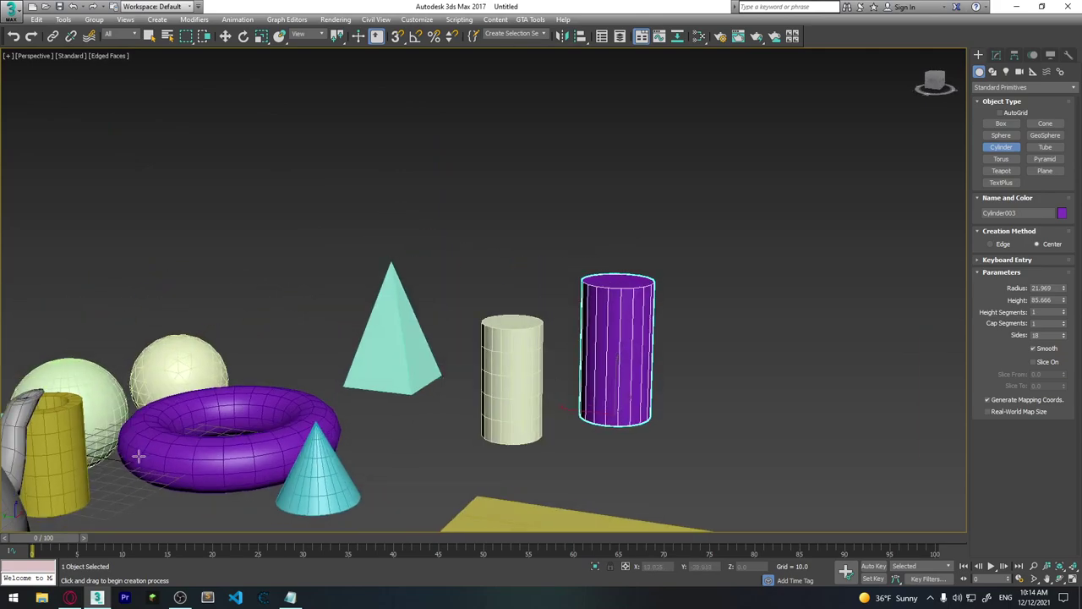
{"action": "middle_click_drag", "start_coordinate": [552, 431], "coordinate": [549, 345]}
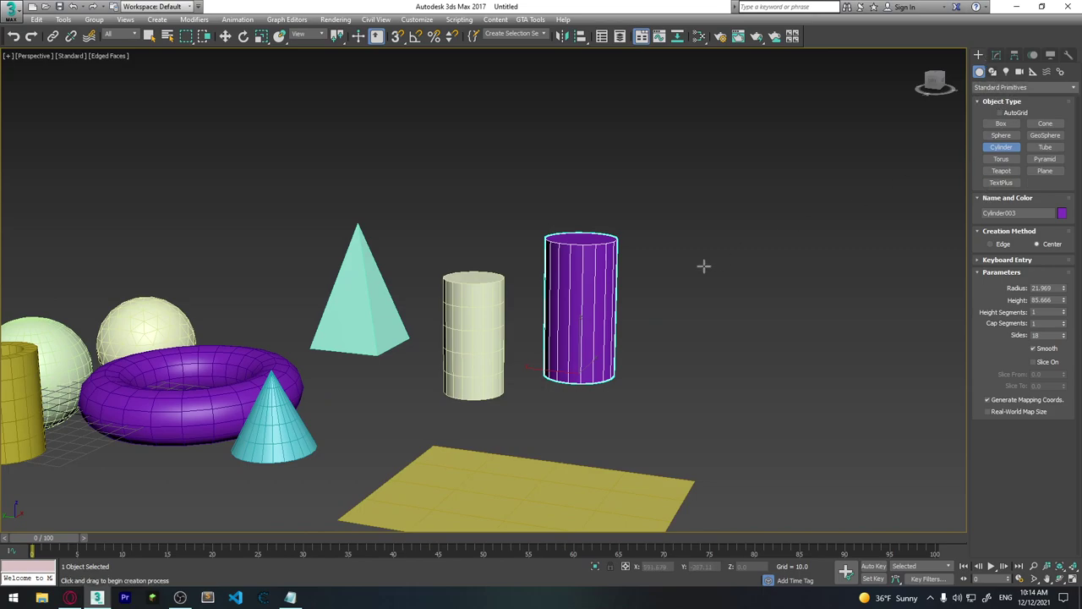
{"action": "right_click", "coordinate": [609, 269]}
{"action": "right_click", "coordinate": [581, 290]}
Convert the purple cylinder to Editable Poly and scale its top vertex ring to a point
{"action": "left_click", "coordinate": [718, 420]}
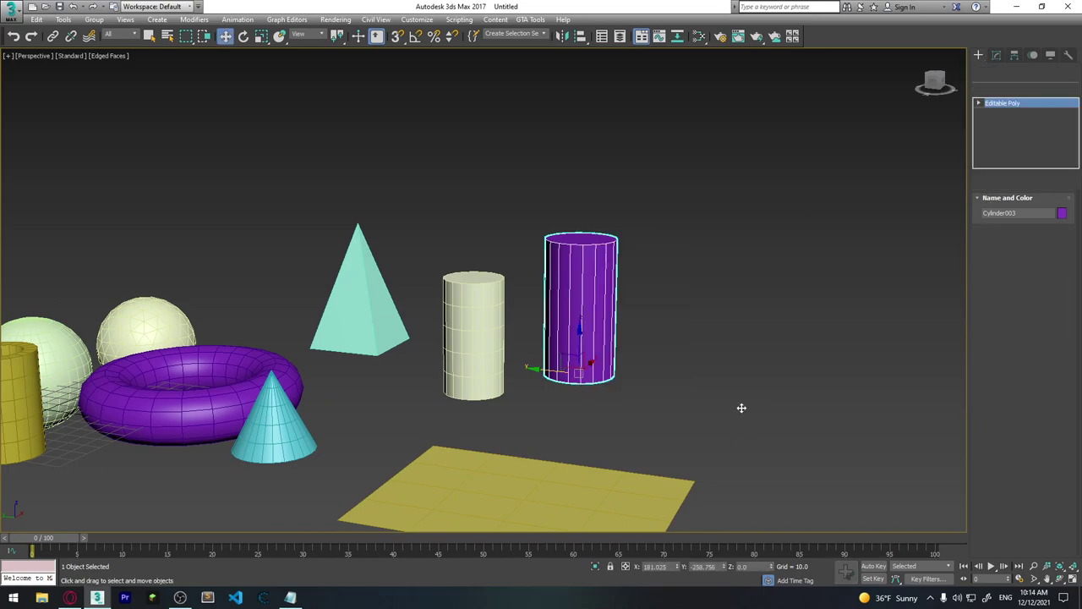
{"action": "left_click", "coordinate": [994, 221]}
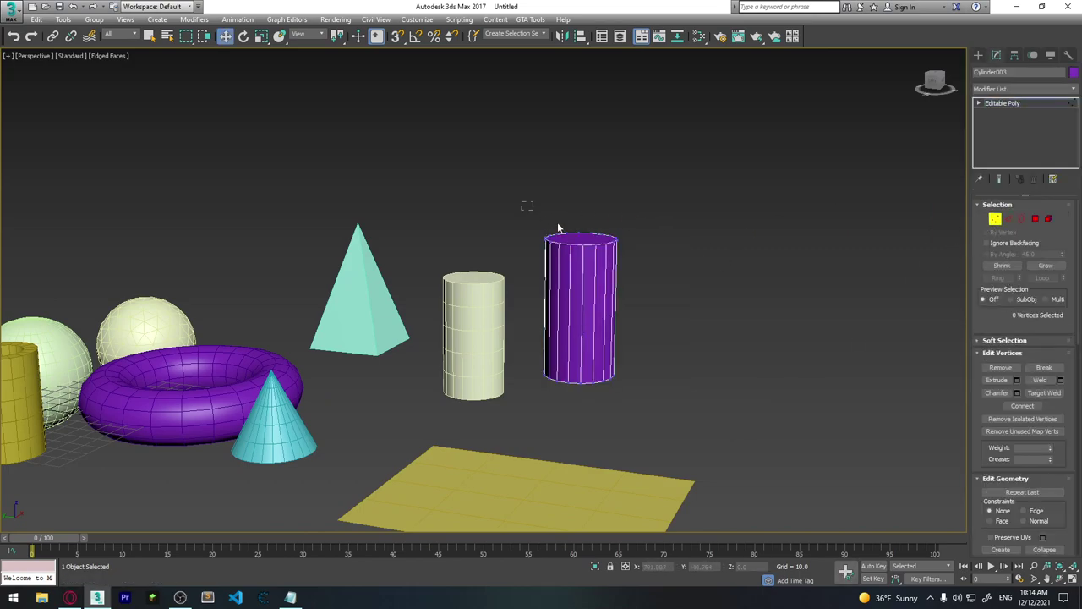
{"action": "left_click_drag", "start_coordinate": [525, 203], "coordinate": [650, 268]}
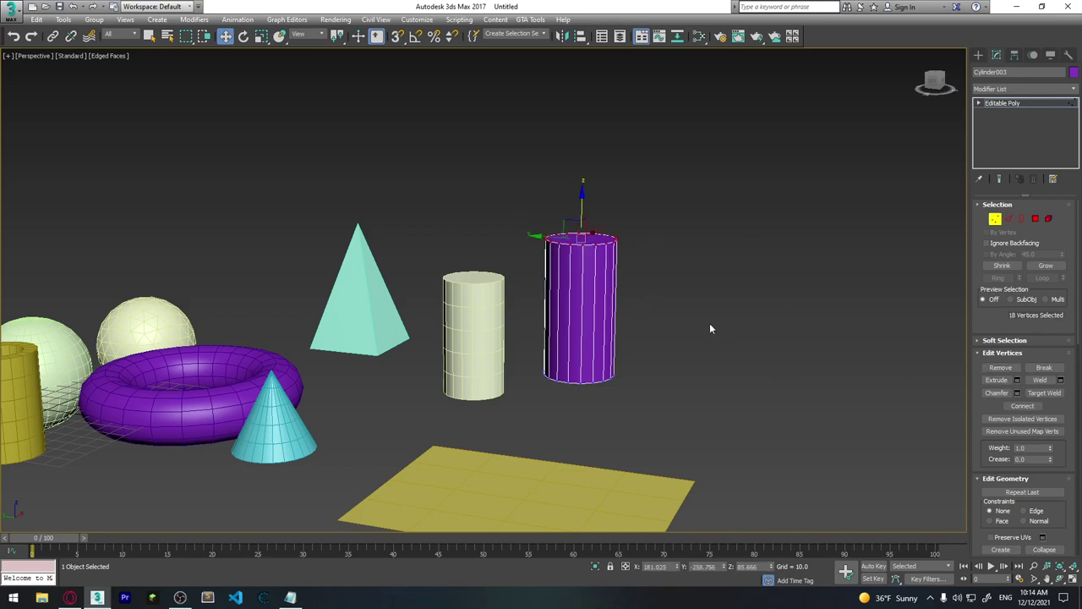
{"action": "middle_click_drag", "start_coordinate": [626, 267], "coordinate": [625, 291], "text": "alt"}
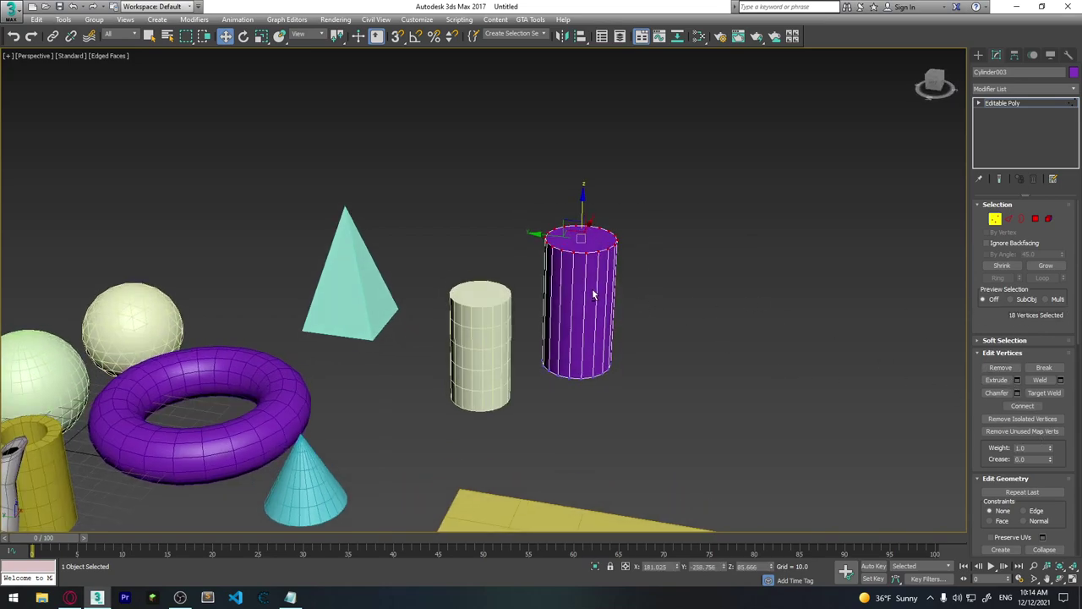
{"action": "key", "text": "r"}
{"action": "left_click_drag", "start_coordinate": [592, 227], "coordinate": [530, 576]}
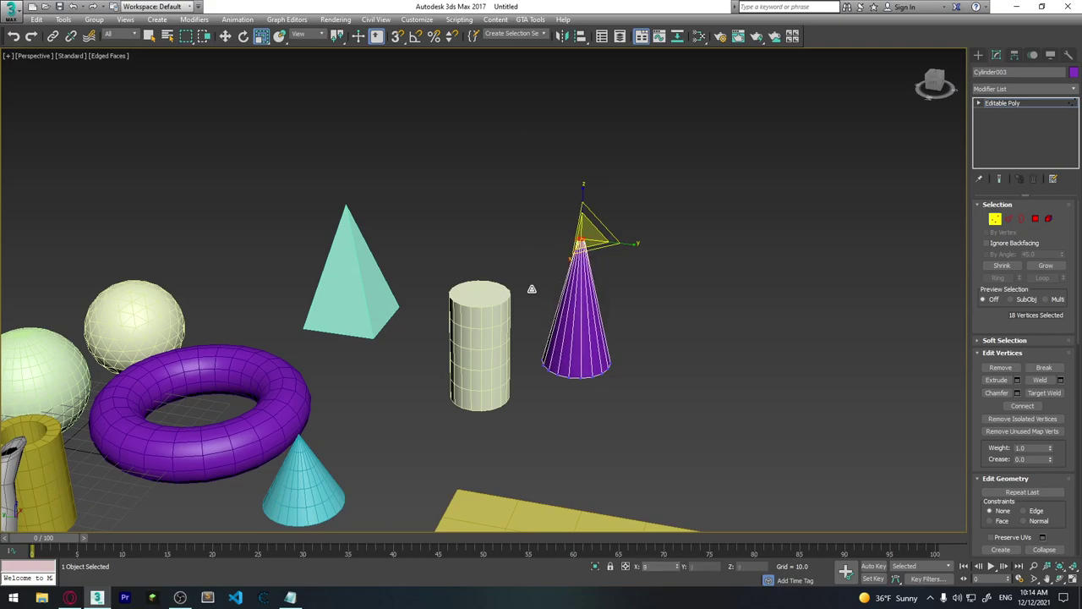
Weld the top vertices into a single tip and lower it to shorten the cone
{"action": "left_click", "coordinate": [680, 192]}
{"action": "mouse_move", "coordinate": [673, 272]}
{"action": "middle_mouse_down", "text": "alt"}
{"action": "mouse_move", "coordinate": [607, 195]}
{"action": "mouse_move", "coordinate": [635, 292]}
{"action": "mouse_move", "coordinate": [595, 243]}
{"action": "middle_mouse_up", "text": "alt"}
{"action": "left_click_drag", "start_coordinate": [558, 216], "coordinate": [596, 249]}
{"action": "middle_click_drag", "start_coordinate": [623, 301], "coordinate": [608, 259], "text": "alt"}
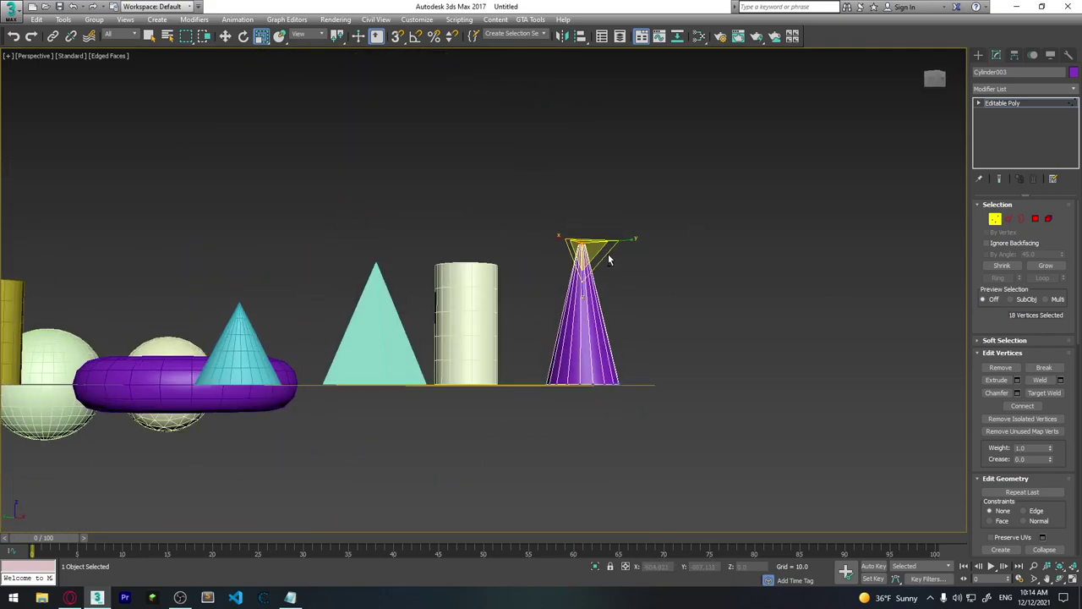
{"action": "left_click", "coordinate": [1060, 380]}
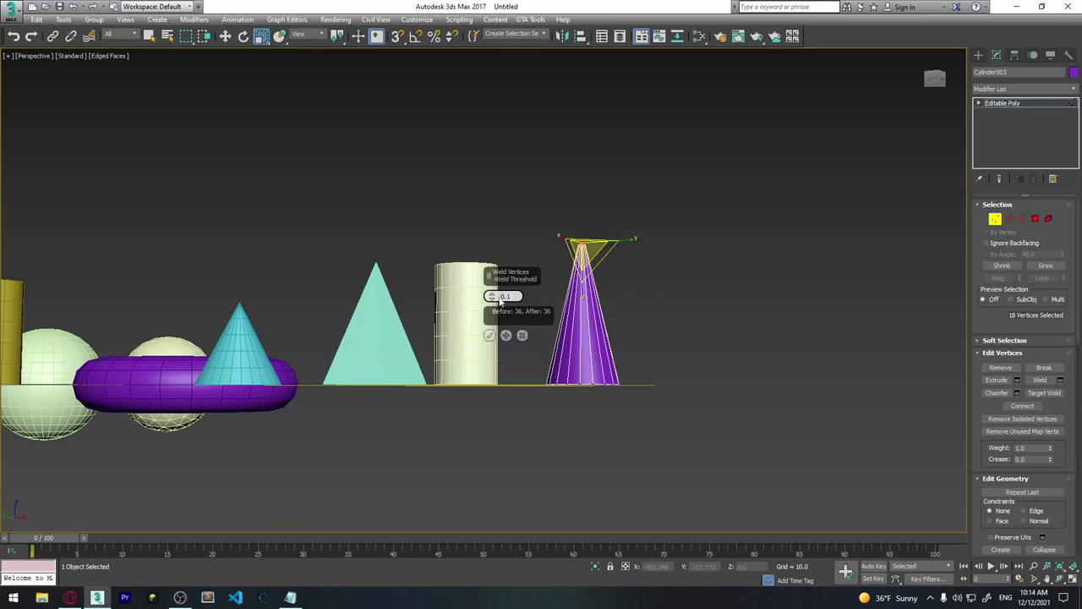
{"action": "left_click", "coordinate": [489, 334]}
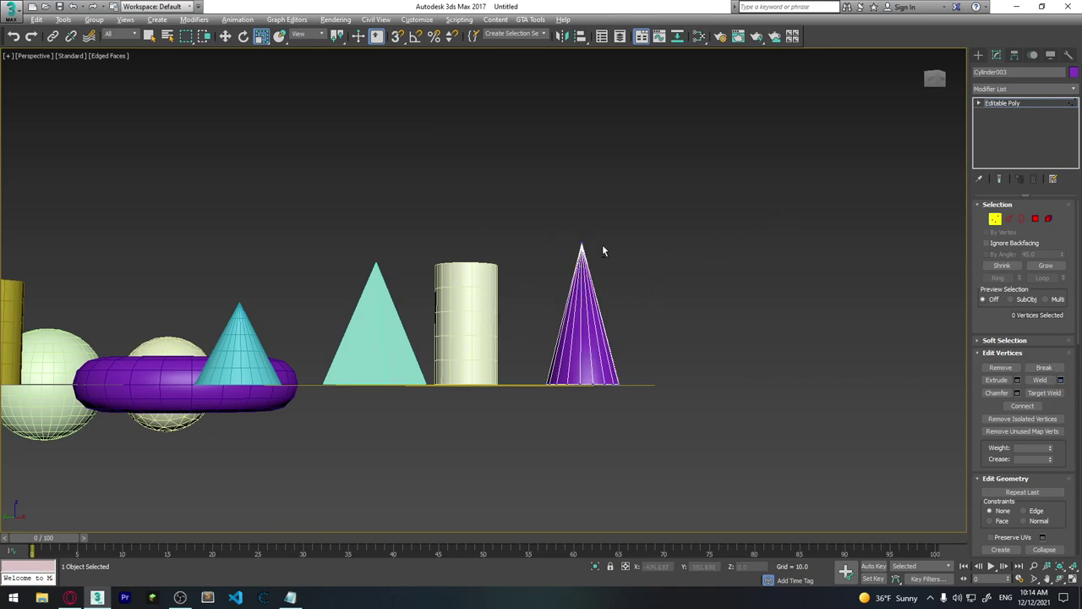
{"action": "mouse_move", "coordinate": [603, 250]}
{"action": "middle_mouse_down", "text": "alt"}
{"action": "mouse_move", "coordinate": [606, 295]}
{"action": "mouse_move", "coordinate": [596, 283]}
{"action": "middle_mouse_up", "text": "alt"}
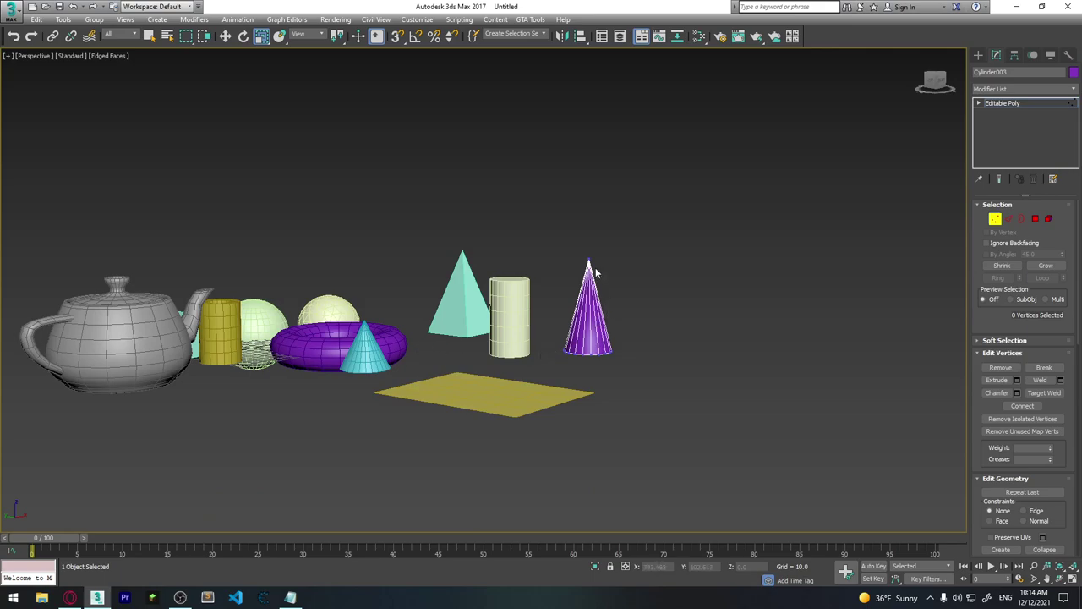
{"action": "key", "text": "w"}
{"action": "left_click_drag", "start_coordinate": [589, 241], "coordinate": [589, 279]}
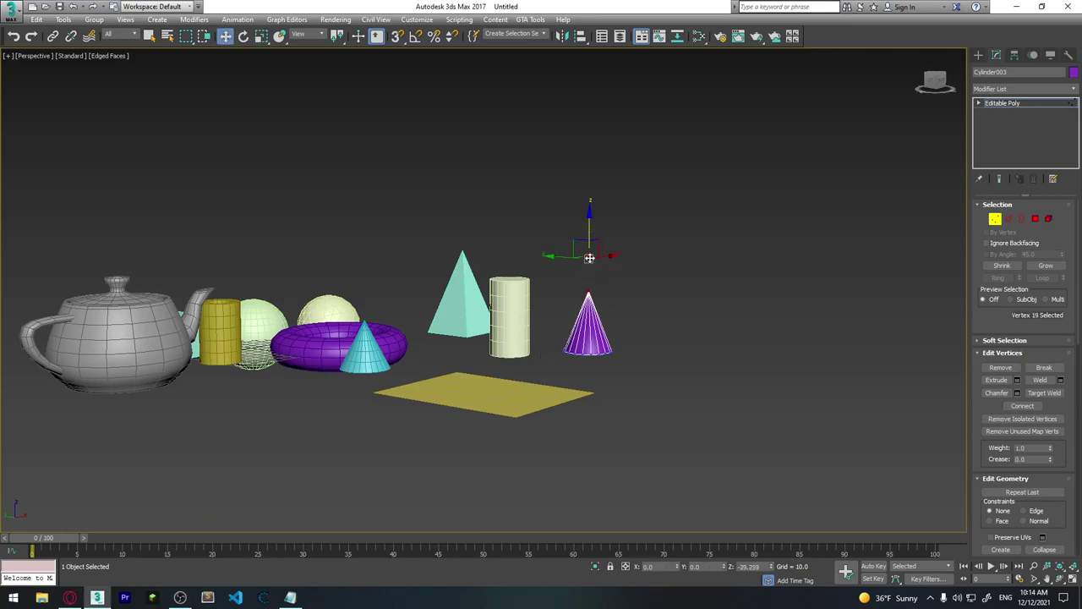
Move the purple cone beside the cyan cone
{"action": "mouse_move", "coordinate": [596, 338]}
{"action": "middle_mouse_down", "text": "alt"}
{"action": "mouse_move", "coordinate": [604, 383]}
{"action": "mouse_move", "coordinate": [609, 308]}
{"action": "middle_mouse_up", "text": "alt"}
{"action": "key", "text": "1"}
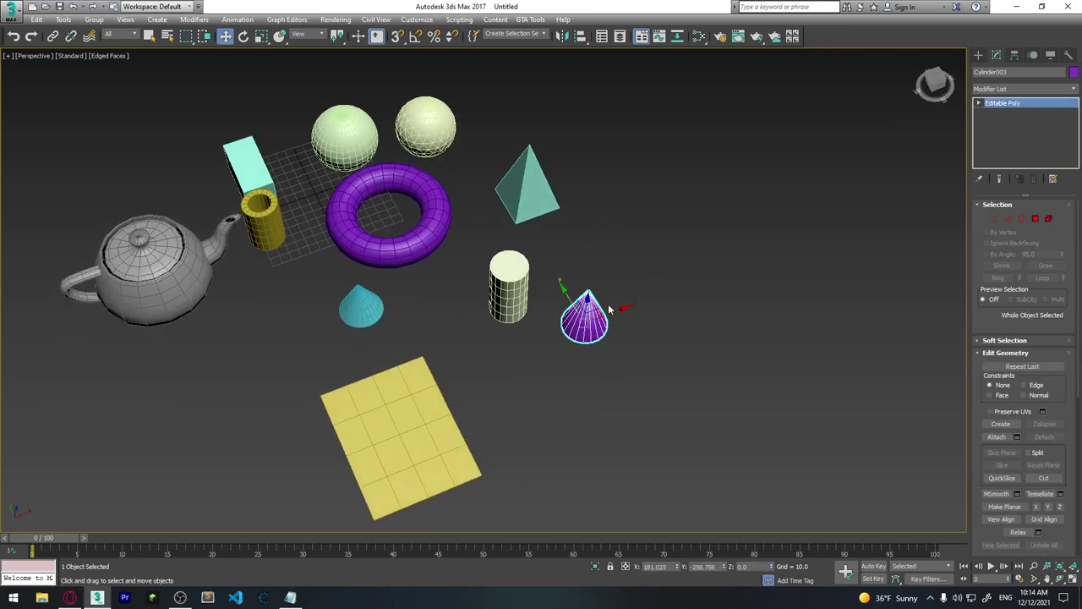
{"action": "mouse_move", "coordinate": [606, 311]}
{"action": "left_mouse_down"}
{"action": "mouse_move", "coordinate": [401, 385]}
{"action": "mouse_move", "coordinate": [401, 398]}
{"action": "mouse_move", "coordinate": [377, 339]}
{"action": "left_mouse_up"}
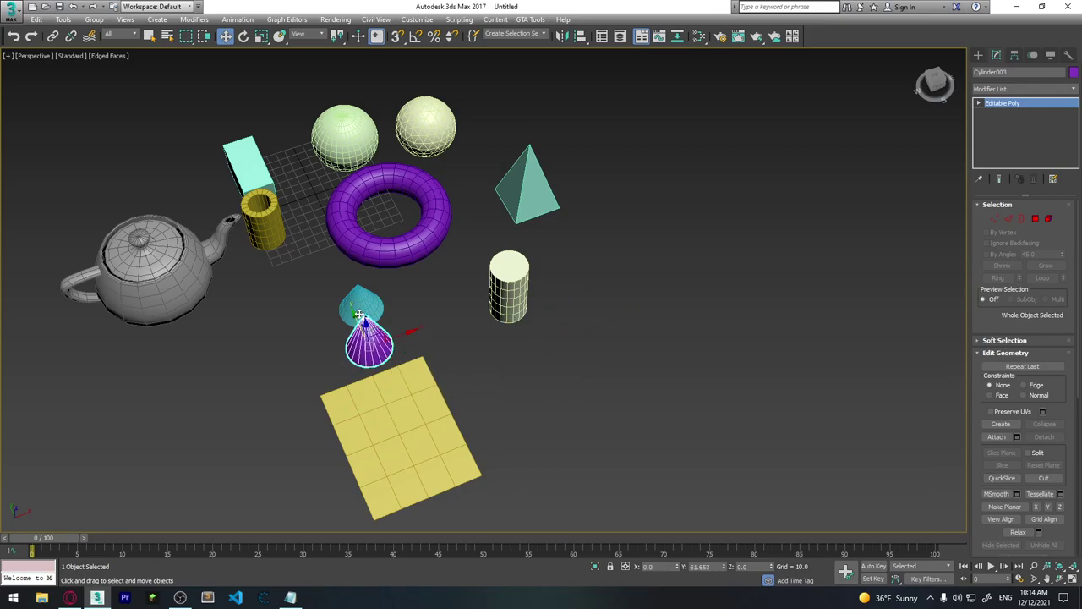
{"action": "mouse_move", "coordinate": [377, 339]}
{"action": "middle_mouse_down", "text": "alt"}
{"action": "mouse_move", "coordinate": [535, 308]}
{"action": "mouse_move", "coordinate": [302, 369]}
{"action": "mouse_move", "coordinate": [339, 355]}
{"action": "middle_mouse_up", "text": "alt"}
{"action": "scroll", "coordinate": [302, 370], "scroll_direction": "up", "scroll_amount": 3}
Select only the purple cone
{"action": "key", "text": "2"}
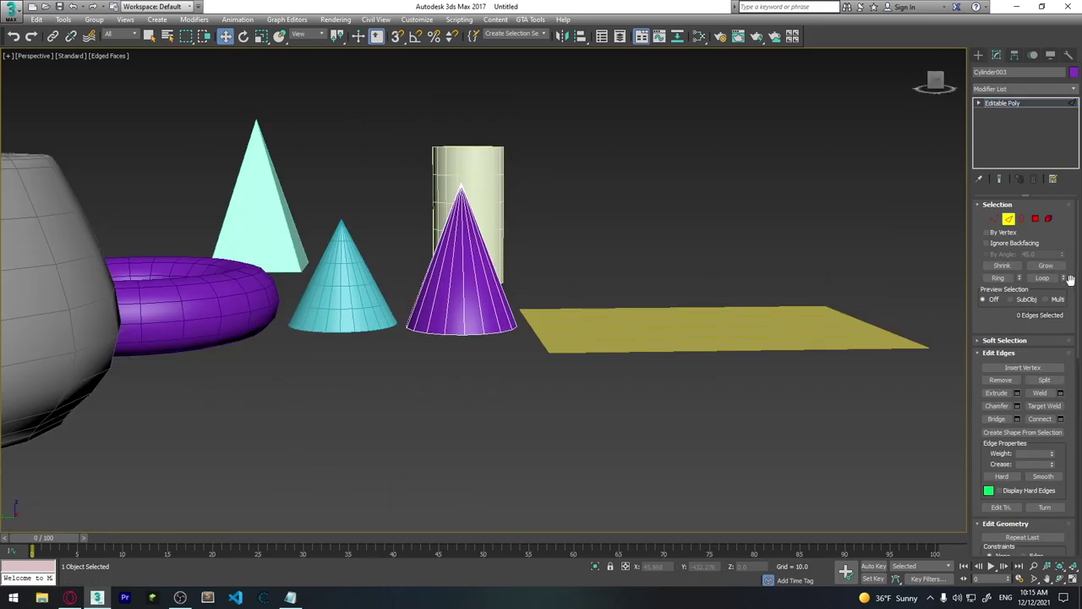
{"action": "left_click", "coordinate": [1008, 219]}
{"action": "left_click_drag", "start_coordinate": [665, 293], "coordinate": [603, 282]}
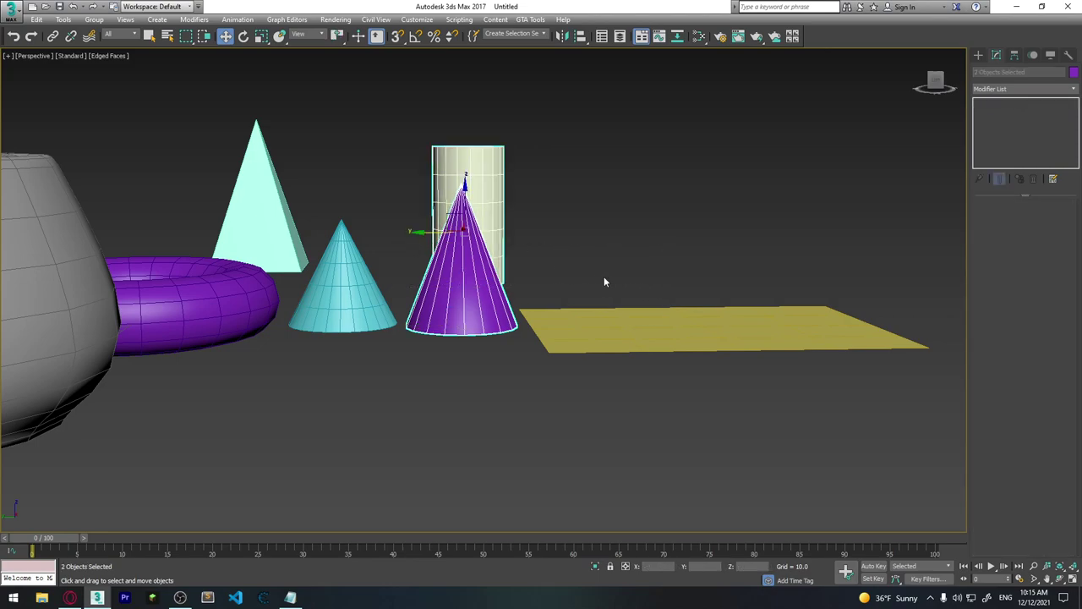
{"action": "left_click", "coordinate": [566, 274]}
{"action": "left_click", "coordinate": [461, 288]}
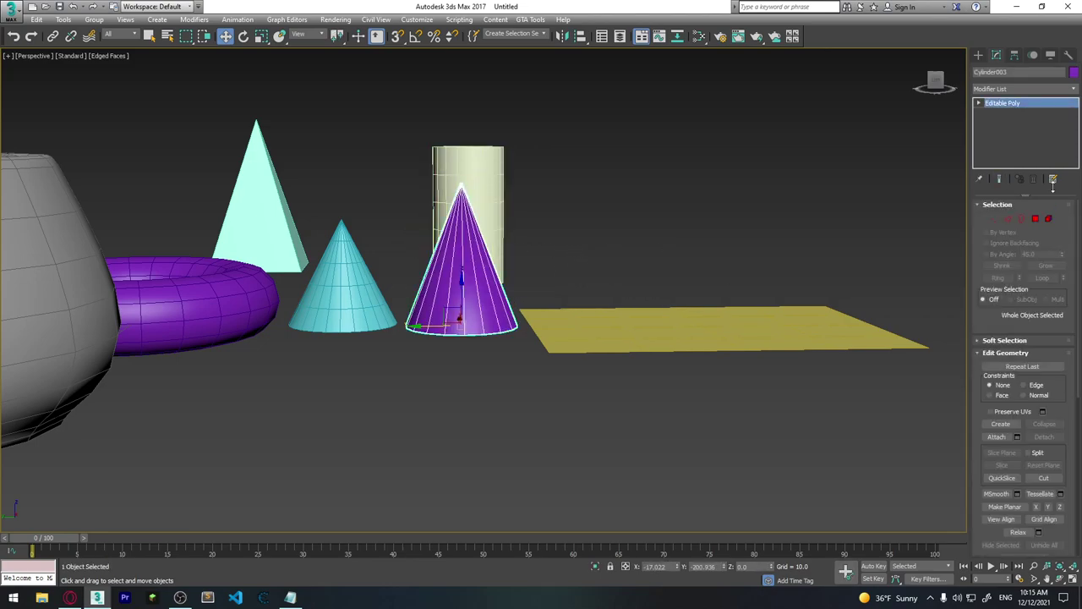
Connect the cone's vertical edges to add horizontal edge rings with pinch 0
{"action": "left_click", "coordinate": [1009, 219]}
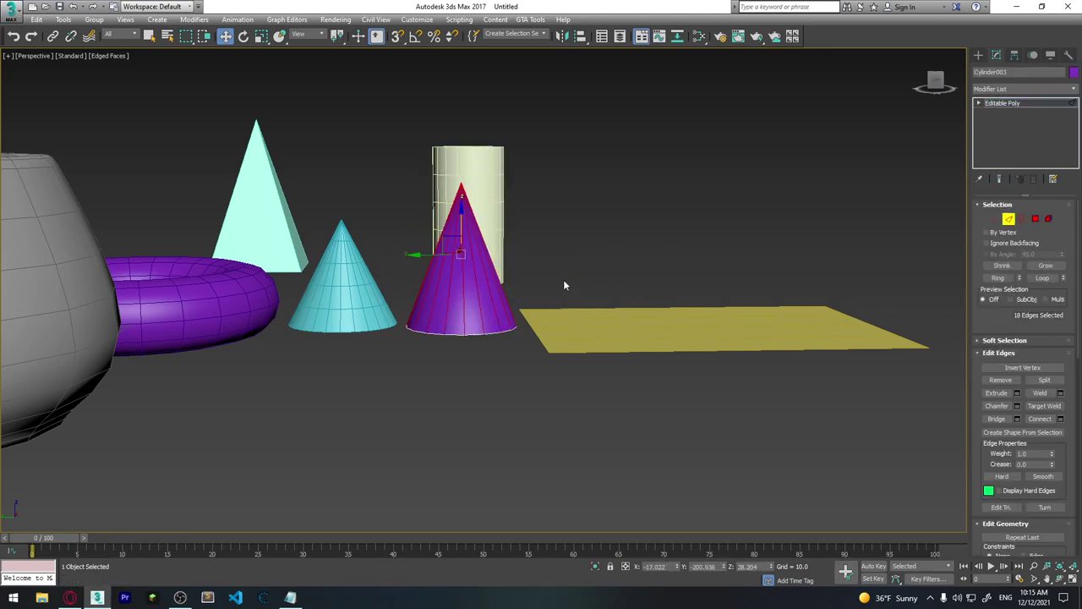
{"action": "left_click", "coordinate": [1060, 419]}
{"action": "left_click_drag", "start_coordinate": [490, 312], "coordinate": [533, 414]}
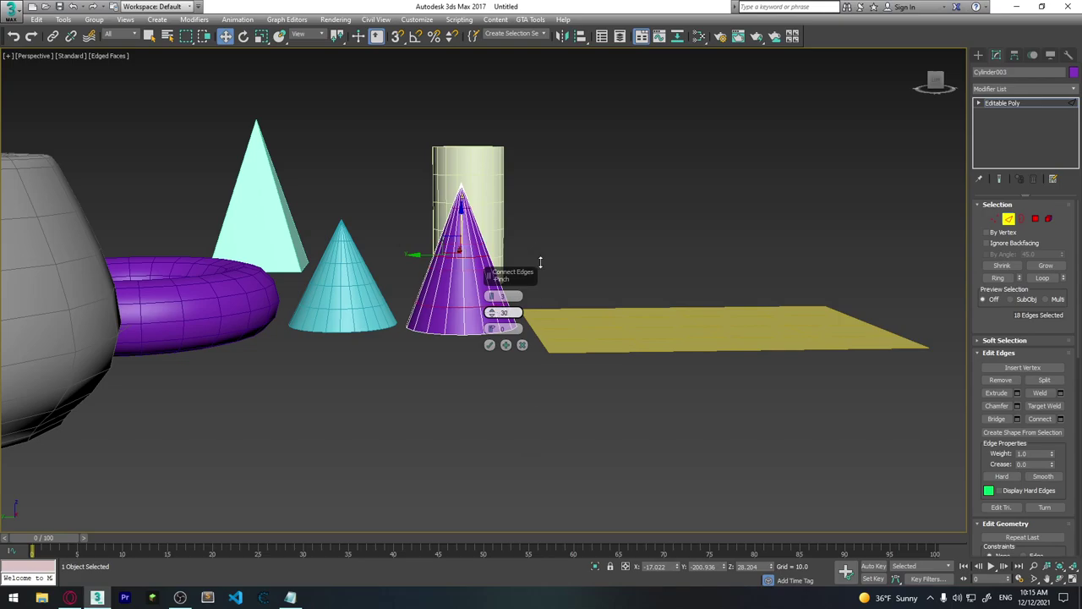
{"action": "left_click_drag", "start_coordinate": [532, 458], "coordinate": [549, 362]}
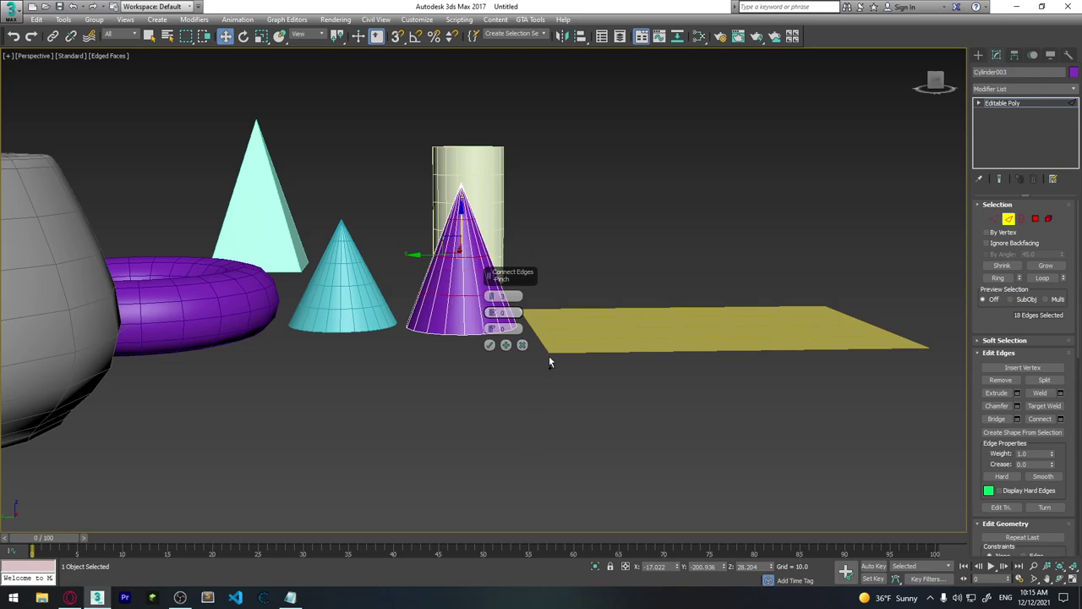
{"action": "left_click", "coordinate": [490, 348]}
{"action": "middle_click_drag", "start_coordinate": [489, 348], "coordinate": [511, 296], "text": "alt"}
Select a horizontal edge loop around the cone and scale it
{"action": "double_click", "coordinate": [511, 281]}
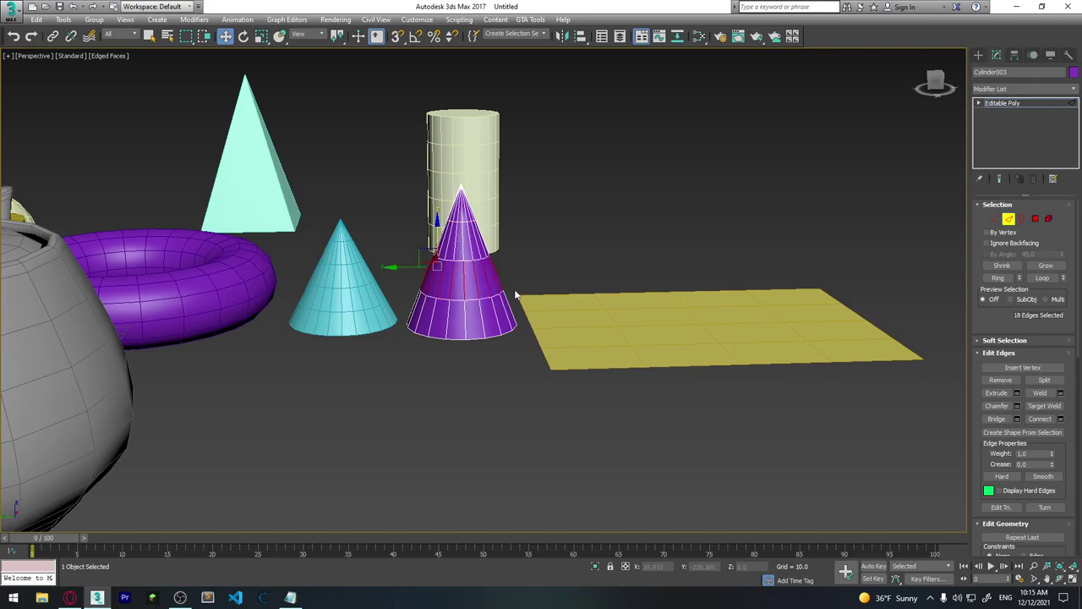
{"action": "key", "text": "shift+z"}
{"action": "key", "text": "shift+z"}
{"action": "key", "text": "r"}
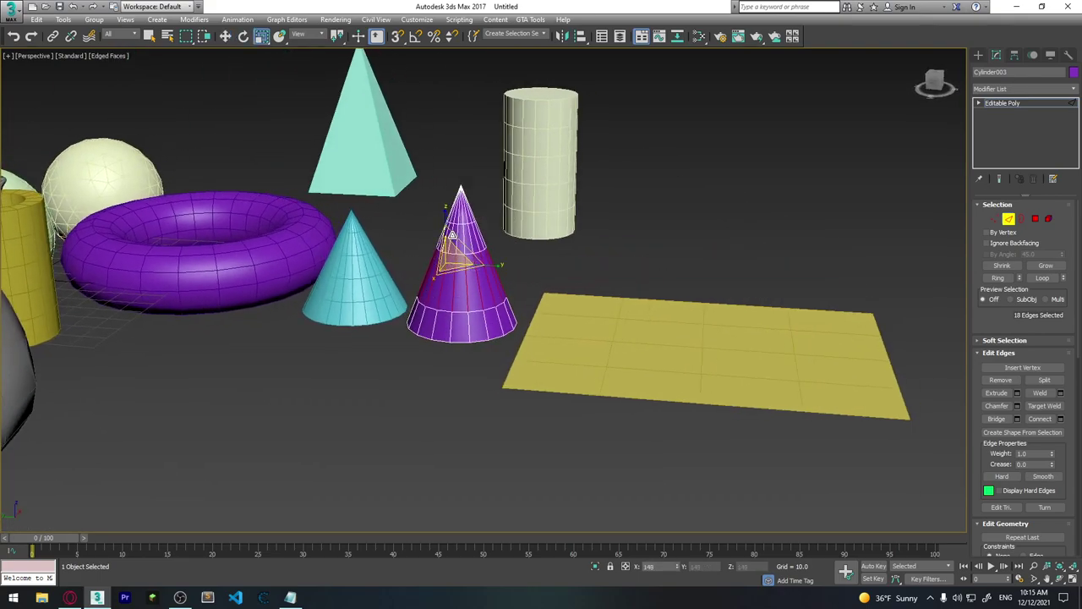
{"action": "left_click_drag", "start_coordinate": [453, 237], "coordinate": [1063, 258]}
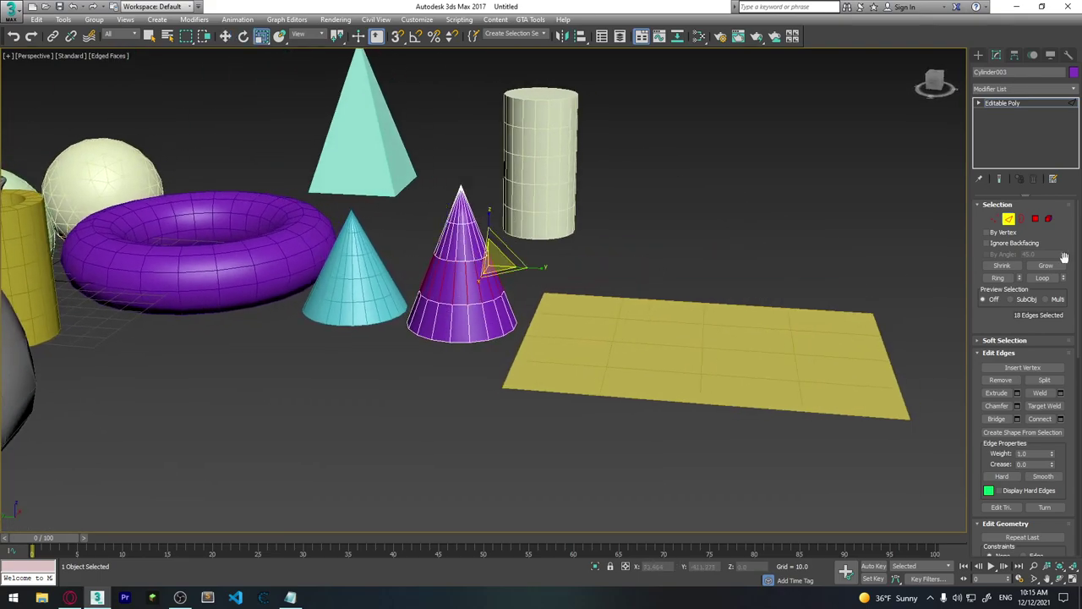
Scale a middle ring of polygons outward so the cone bulges
{"action": "left_click", "coordinate": [1035, 219]}
{"action": "middle_click_drag", "start_coordinate": [480, 281], "coordinate": [439, 277], "text": "alt"}
{"action": "left_click", "coordinate": [486, 289]}
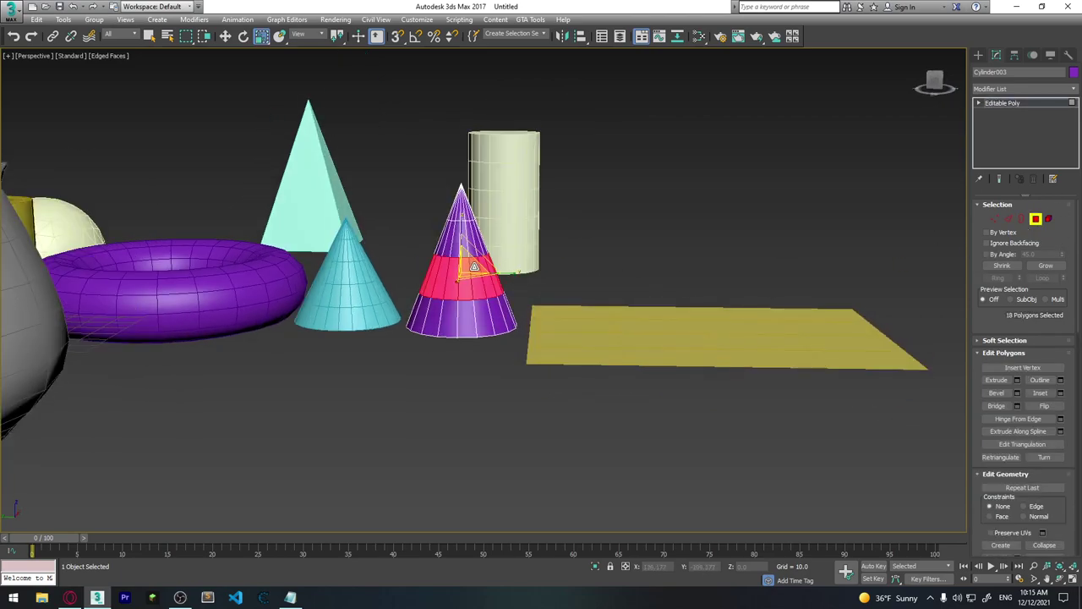
{"action": "left_click_drag", "start_coordinate": [474, 267], "coordinate": [642, 243]}
{"action": "mouse_move", "coordinate": [642, 243]}
{"action": "middle_mouse_down", "text": "alt"}
{"action": "mouse_move", "coordinate": [613, 297]}
{"action": "mouse_move", "coordinate": [511, 292]}
{"action": "middle_mouse_up", "text": "alt"}
{"action": "left_click", "coordinate": [612, 297]}
{"action": "scroll", "coordinate": [512, 292], "scroll_direction": "down", "scroll_amount": 5}
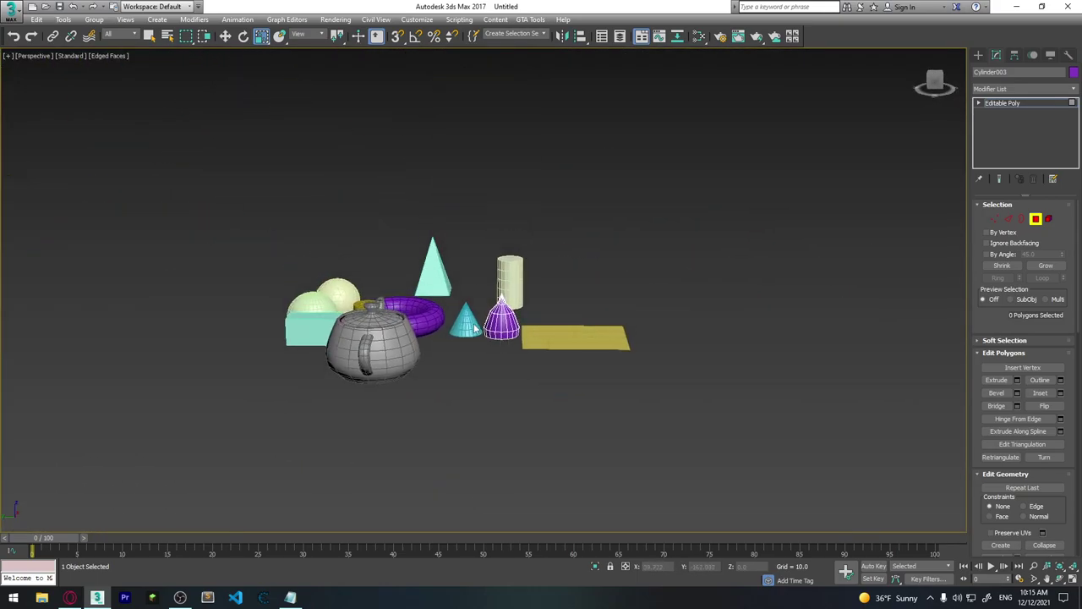
Exit Polygon mode on the cone, deselect everything, and select the teapot
{"action": "middle_click_drag", "start_coordinate": [564, 316], "coordinate": [1081, 179], "text": "alt"}
{"action": "left_click", "coordinate": [1037, 219]}
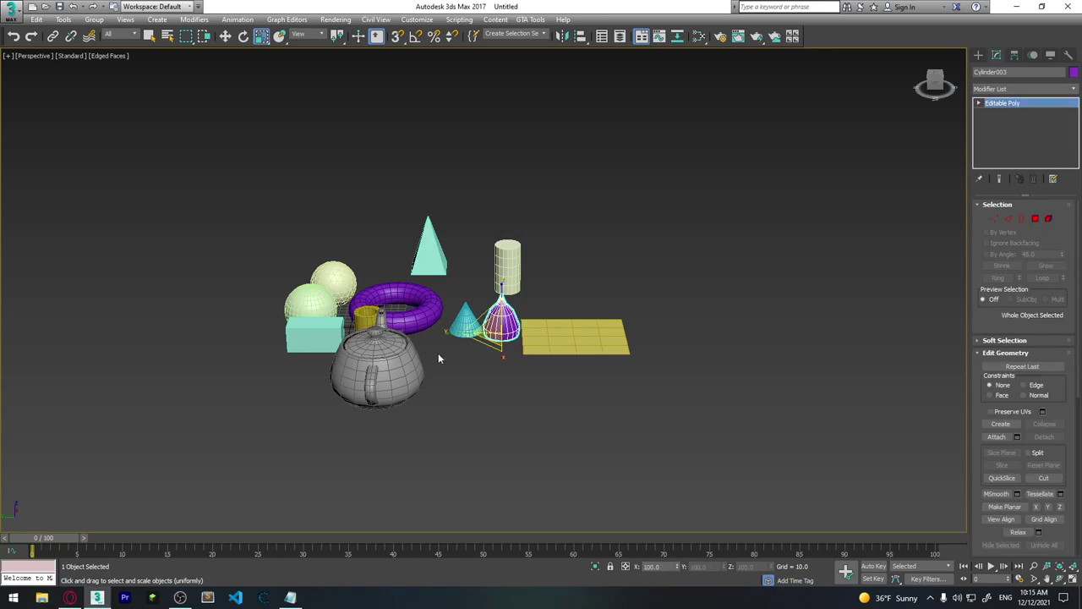
{"action": "left_click", "coordinate": [438, 352]}
{"action": "mouse_move", "coordinate": [501, 333]}
{"action": "middle_mouse_down"}
{"action": "mouse_move", "coordinate": [525, 385]}
{"action": "mouse_move", "coordinate": [580, 291]}
{"action": "middle_mouse_up"}
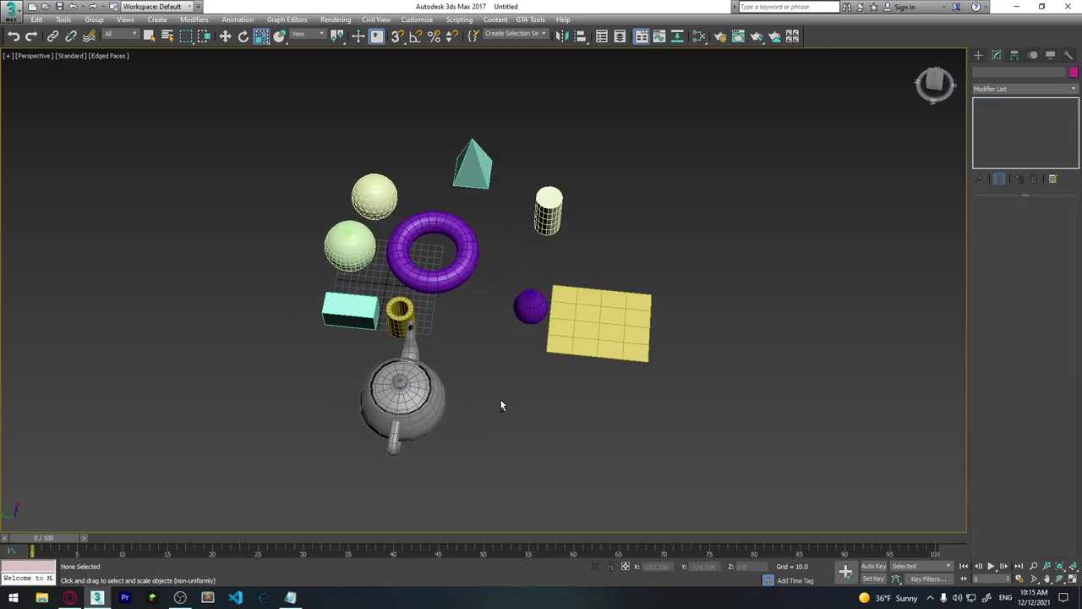
{"action": "left_click", "coordinate": [448, 353]}
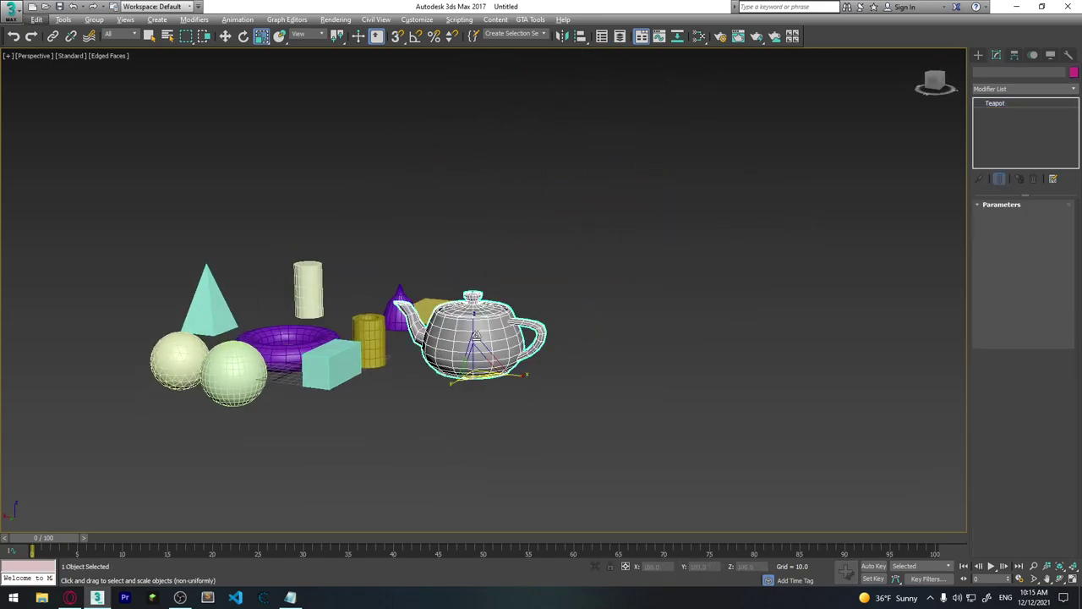
{"action": "mouse_move", "coordinate": [448, 353]}
{"action": "middle_mouse_down", "text": "alt"}
{"action": "mouse_move", "coordinate": [399, 324]}
{"action": "mouse_move", "coordinate": [582, 340]}
{"action": "middle_mouse_up", "text": "alt"}
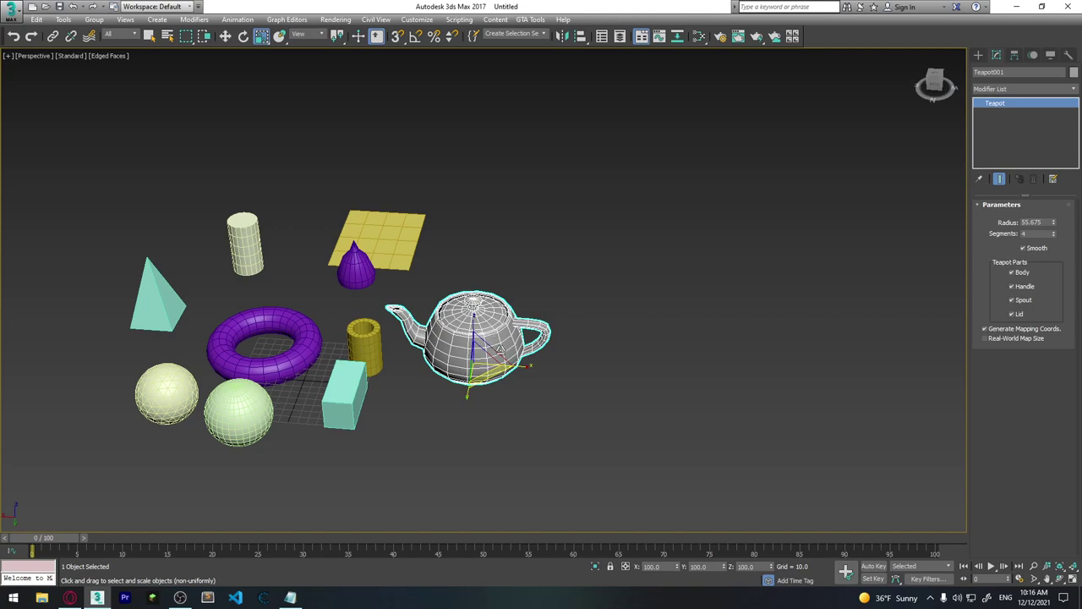
Delete the teapot, the box, the lower sphere and the yellow plane
{"action": "key", "text": "Delete"}
{"action": "middle_click_drag", "start_coordinate": [543, 298], "coordinate": [379, 357], "text": "alt"}
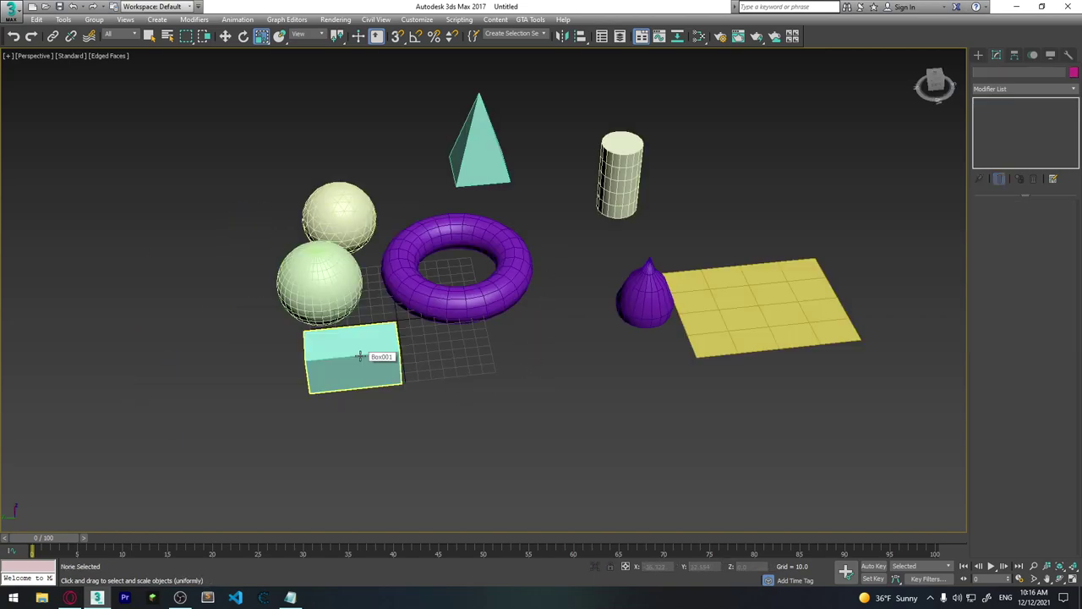
{"action": "left_click", "coordinate": [372, 359]}
{"action": "key", "text": "Delete"}
{"action": "left_click", "coordinate": [753, 289]}
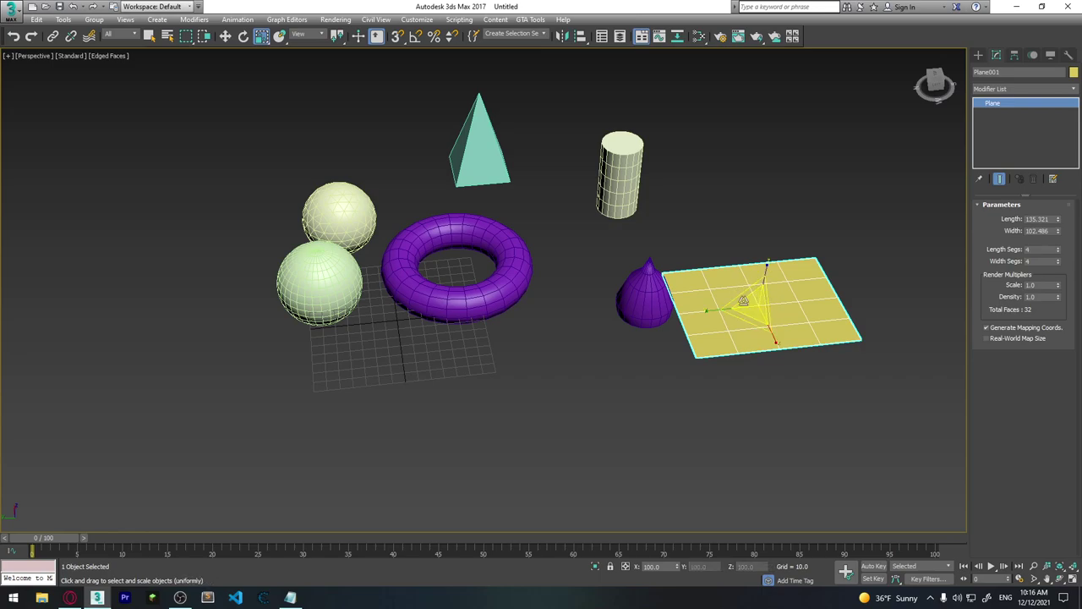
{"action": "left_click", "coordinate": [328, 277]}
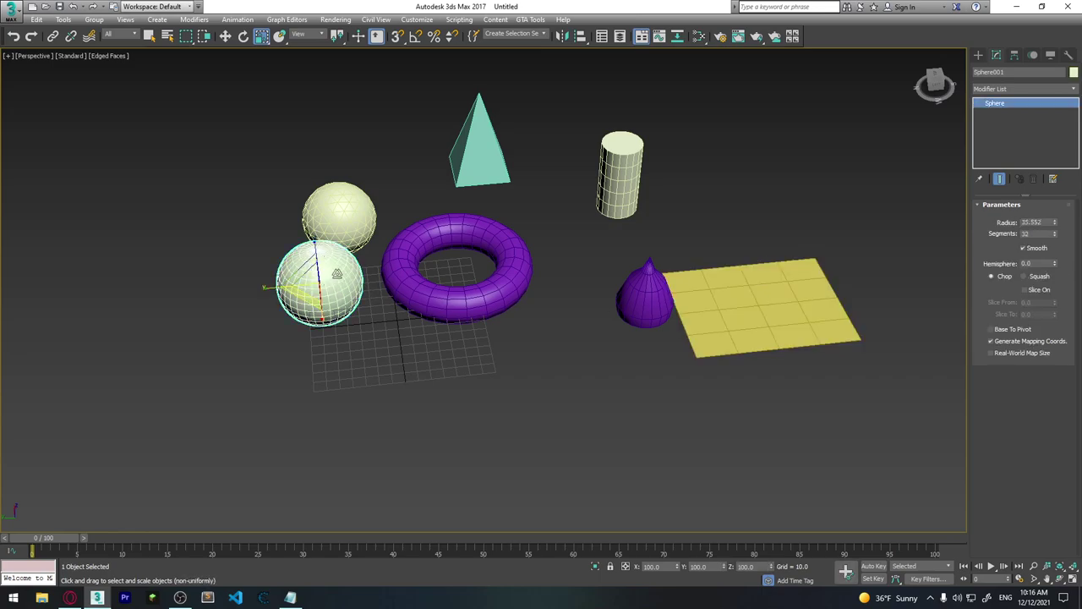
{"action": "key", "text": "Delete"}
{"action": "left_click", "coordinate": [720, 302]}
{"action": "key", "text": "Delete"}
Delete the purple teardrop cone, the cylinder and the pyramid, then select the torus
{"action": "left_click", "coordinate": [645, 292]}
{"action": "key", "text": "Delete"}
{"action": "left_click", "coordinate": [621, 180]}
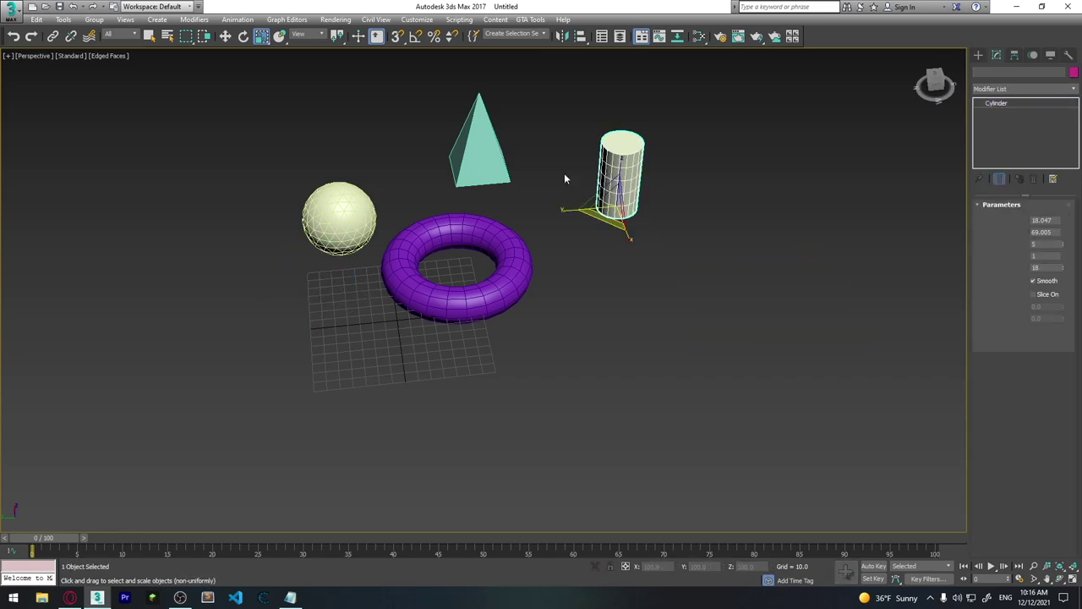
{"action": "key", "text": "Delete"}
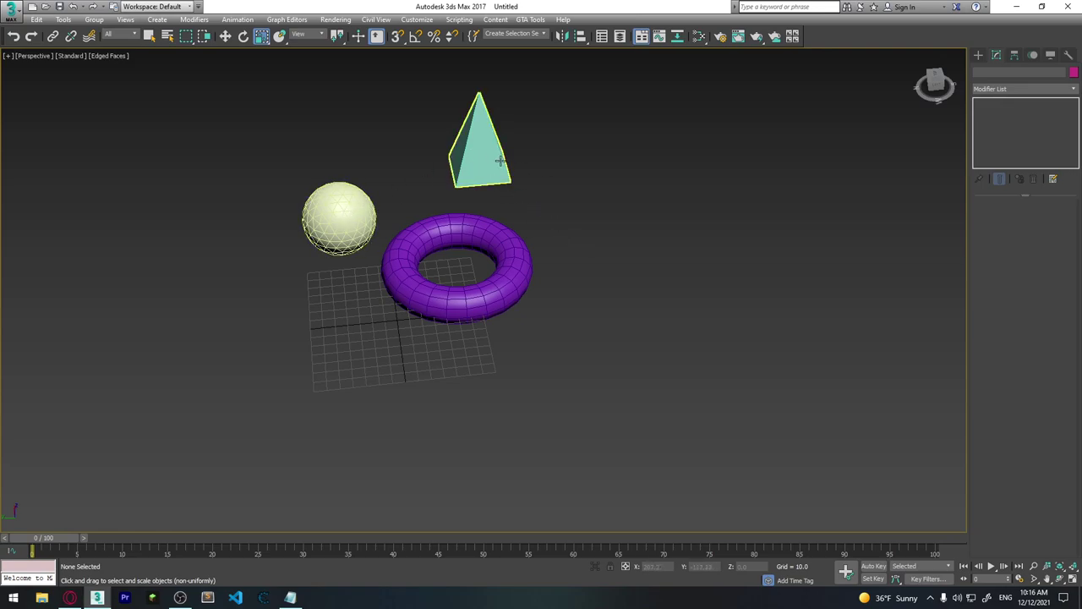
{"action": "left_click", "coordinate": [499, 160]}
{"action": "key", "text": "Delete"}
{"action": "mouse_move", "coordinate": [505, 224]}
{"action": "middle_mouse_down", "text": "alt"}
{"action": "mouse_move", "coordinate": [533, 321]}
{"action": "mouse_move", "coordinate": [554, 317]}
{"action": "middle_mouse_up", "text": "alt"}
{"action": "left_click", "coordinate": [536, 326]}
{"action": "scroll", "coordinate": [537, 326], "scroll_direction": "up", "scroll_amount": 3}
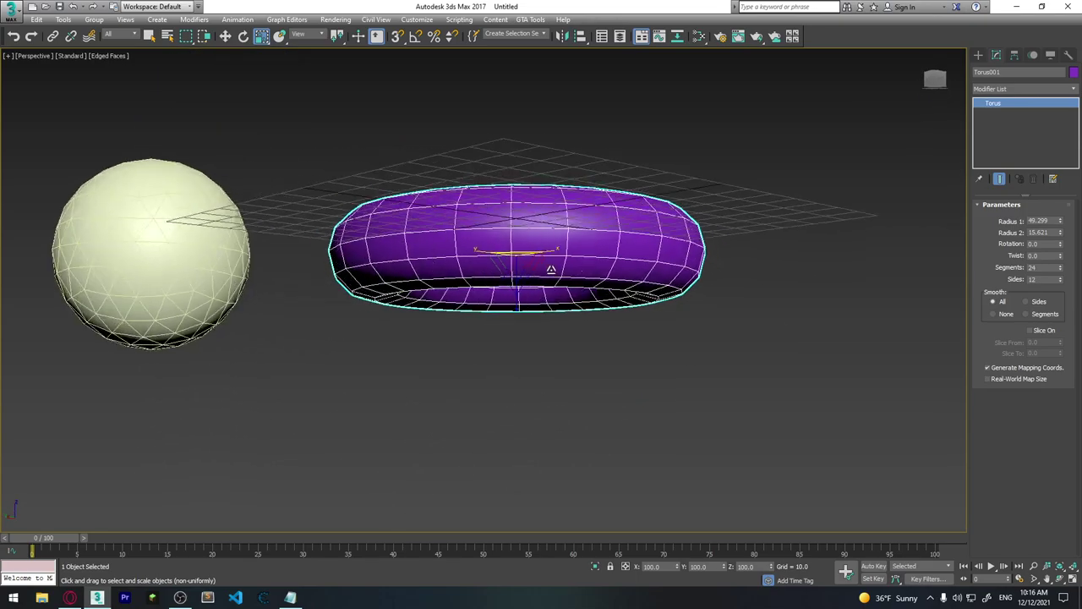
{"action": "scroll", "coordinate": [554, 317], "scroll_direction": "down", "scroll_amount": 2}
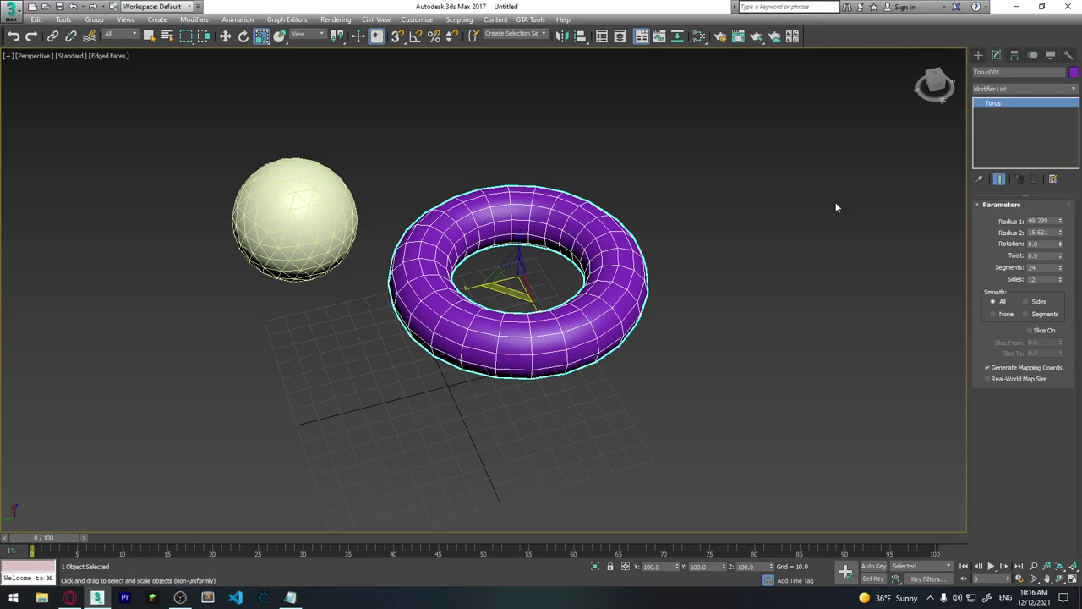
Frame the yellow geosphere and convert it to an Editable Poly
{"action": "left_click", "coordinate": [306, 218]}
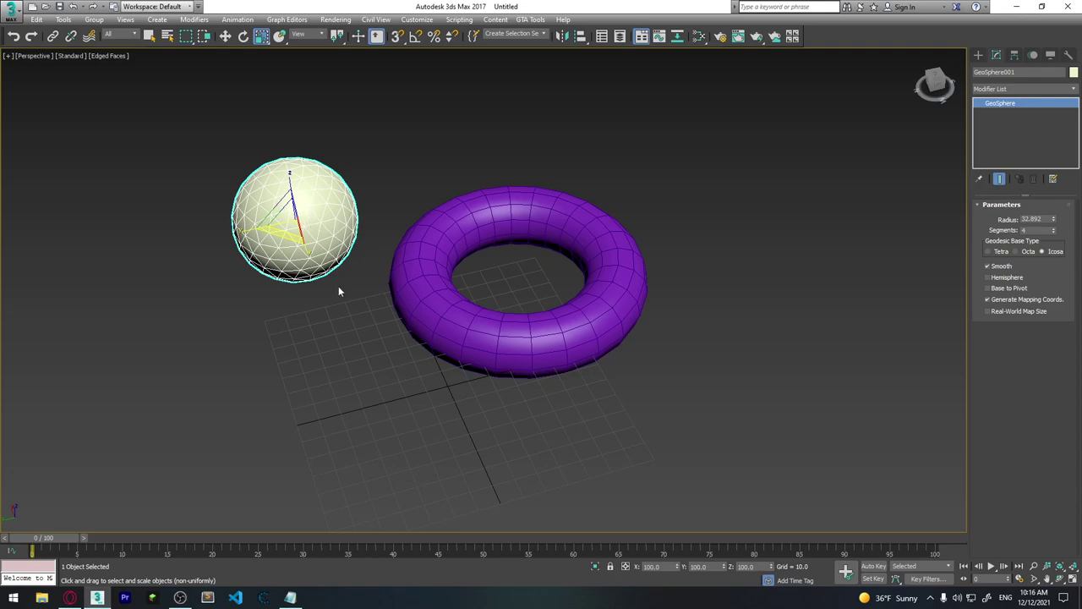
{"action": "key", "text": "z"}
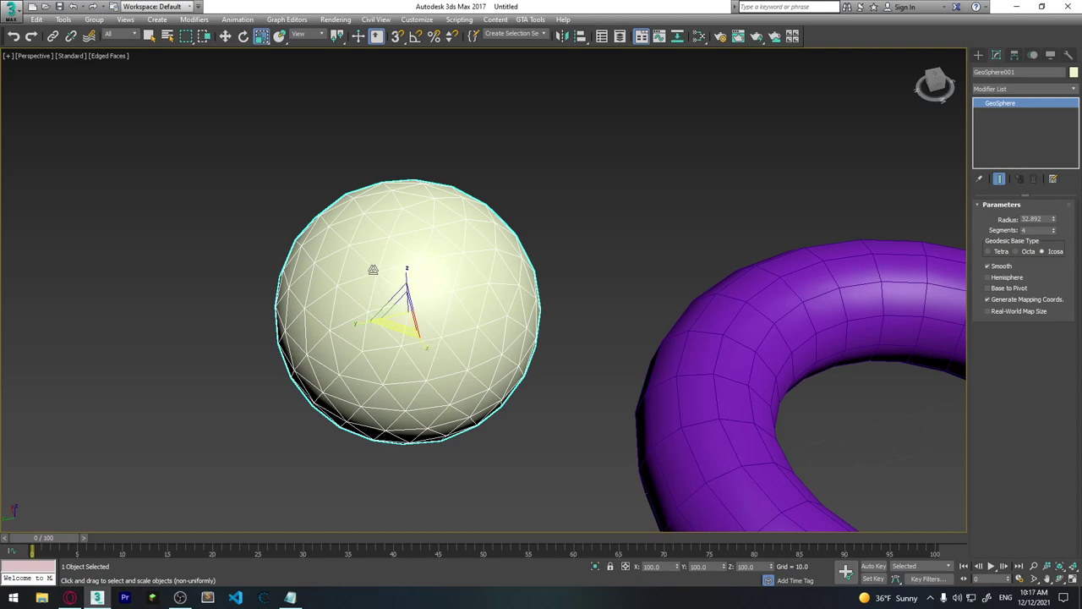
{"action": "right_click", "coordinate": [394, 297]}
{"action": "left_click", "coordinate": [533, 424]}
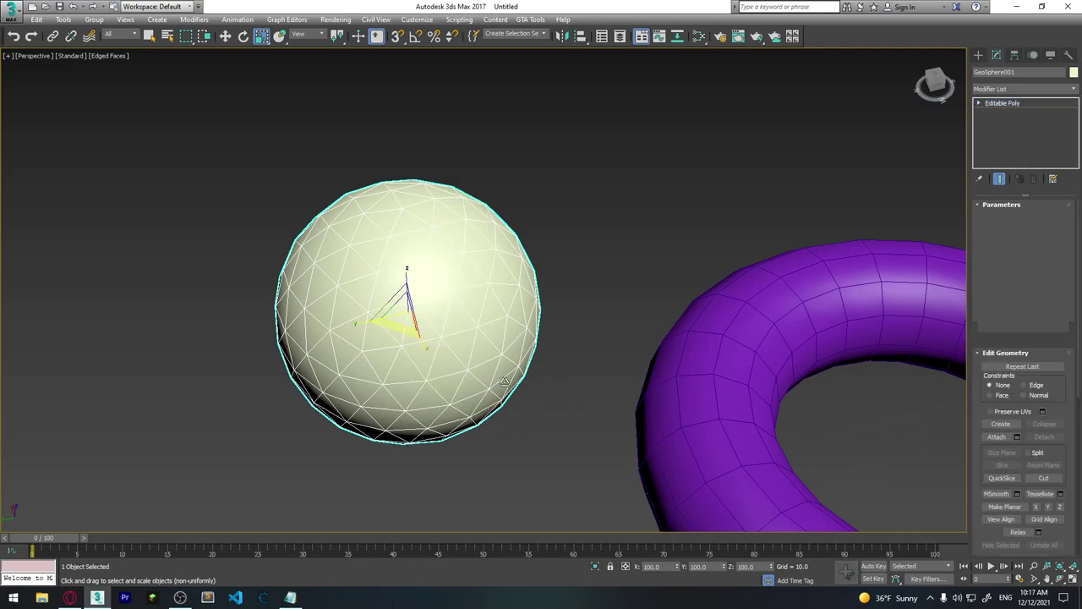
{"action": "scroll", "coordinate": [1065, 231], "scroll_direction": "down", "scroll_amount": 3}
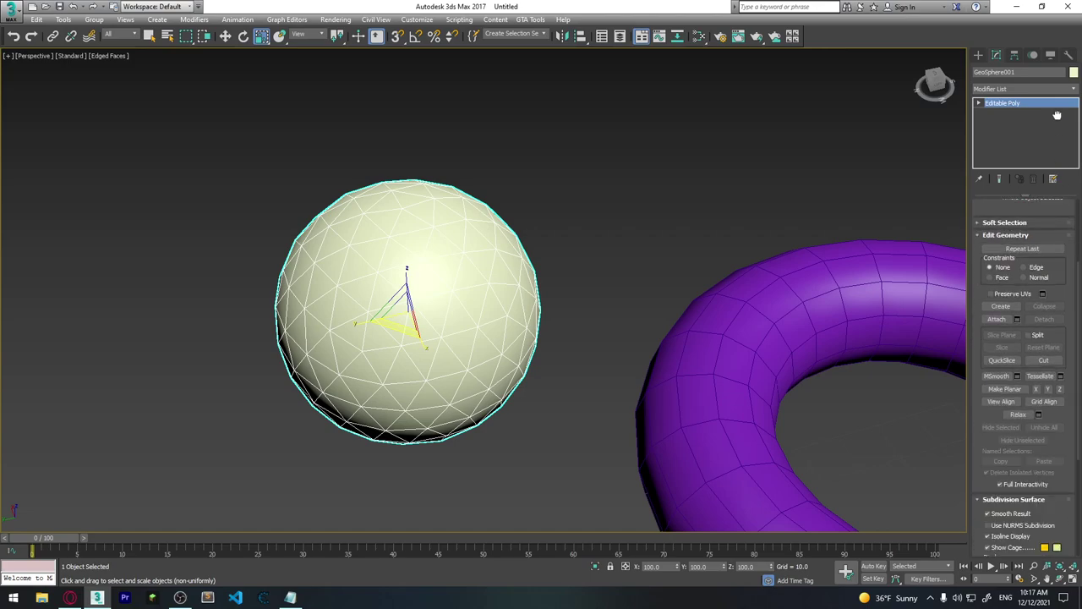
{"action": "scroll", "coordinate": [1064, 230], "scroll_direction": "up", "scroll_amount": 3}
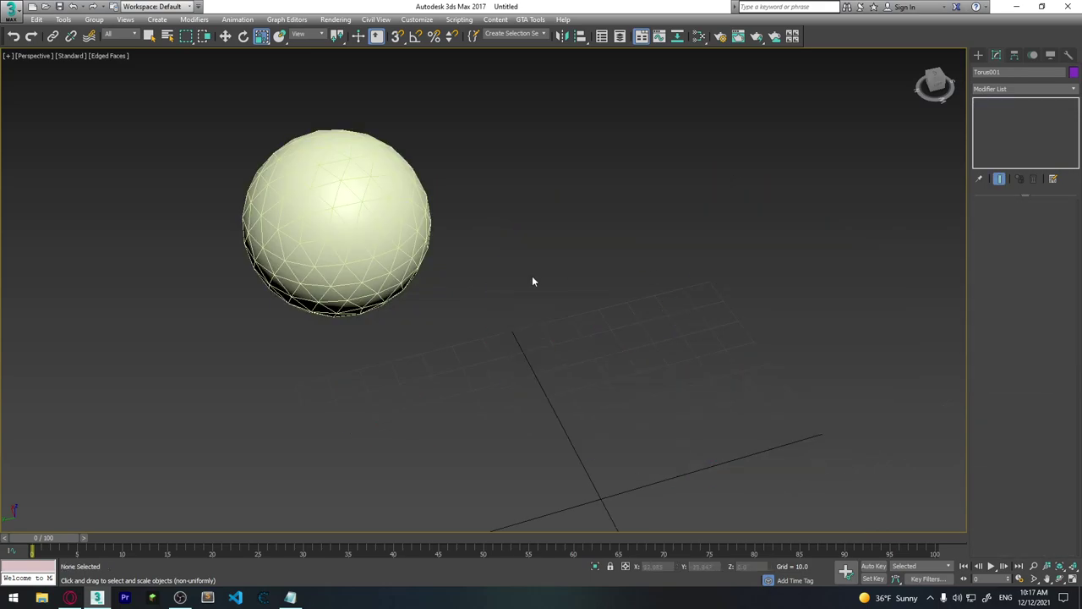
Create the first purple box with a length of about 35.7
{"action": "left_click_drag", "start_coordinate": [485, 395], "coordinate": [507, 393]}
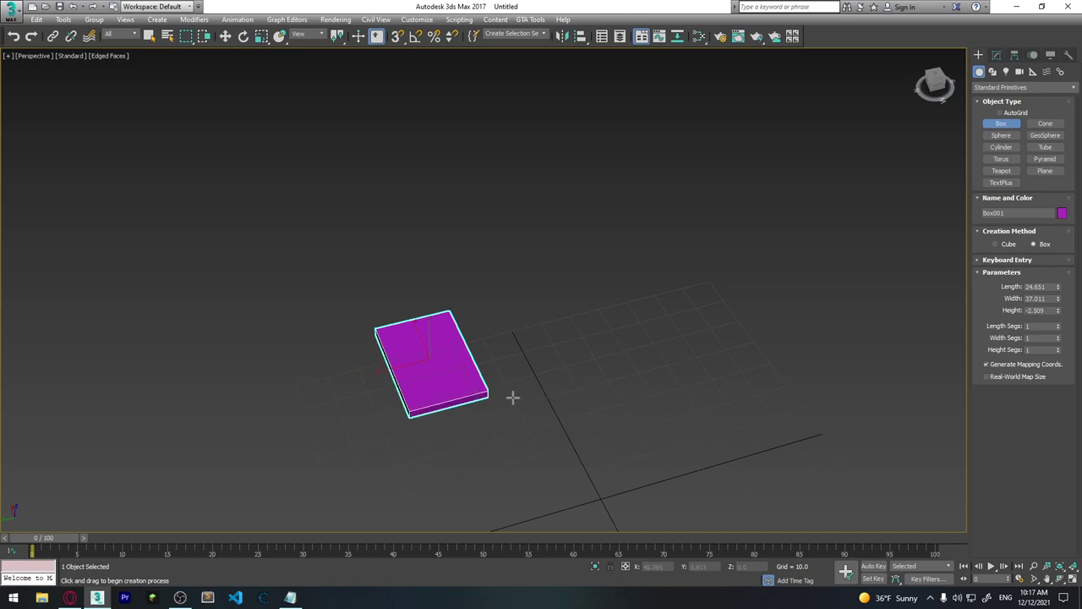
{"action": "middle_click_drag", "start_coordinate": [512, 394], "coordinate": [544, 314], "text": "alt"}
{"action": "left_click", "coordinate": [488, 306]}
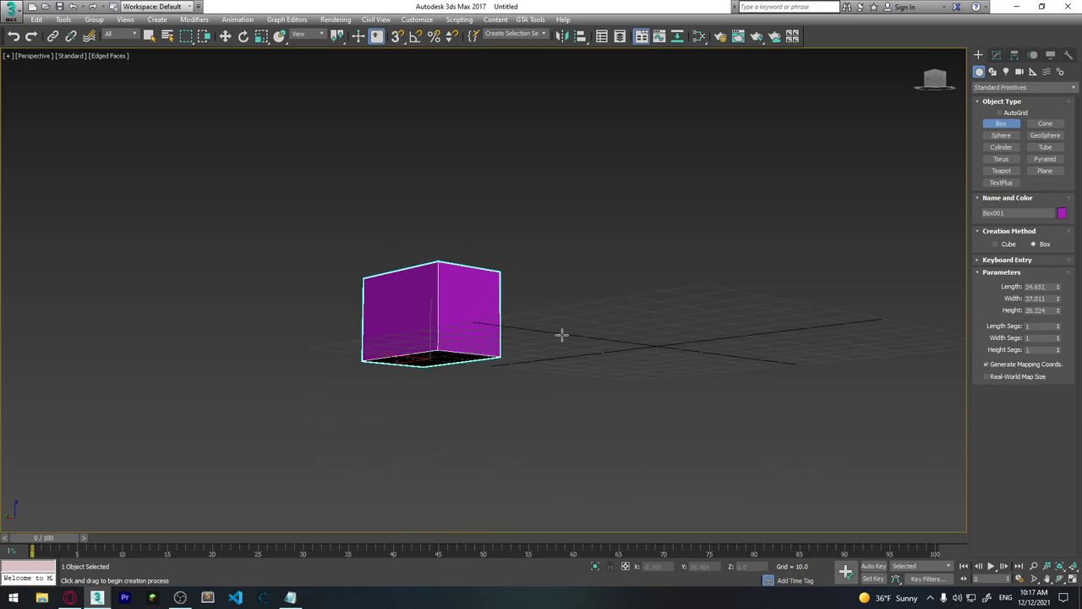
{"action": "left_click_drag", "start_coordinate": [1058, 286], "coordinate": [1062, 260]}
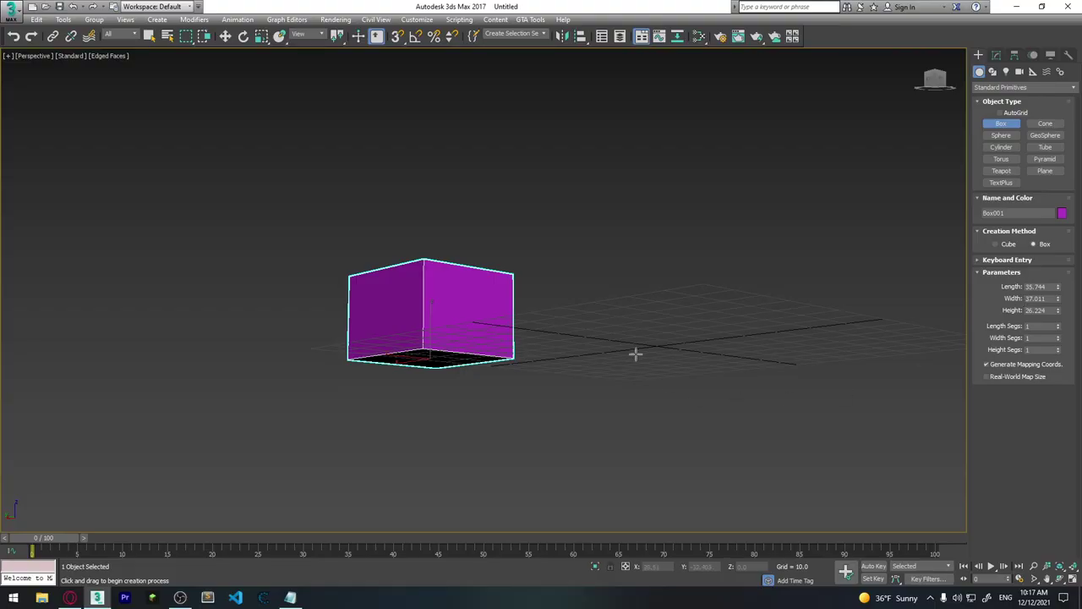
{"action": "middle_click_drag", "start_coordinate": [635, 355], "coordinate": [636, 365], "text": "alt"}
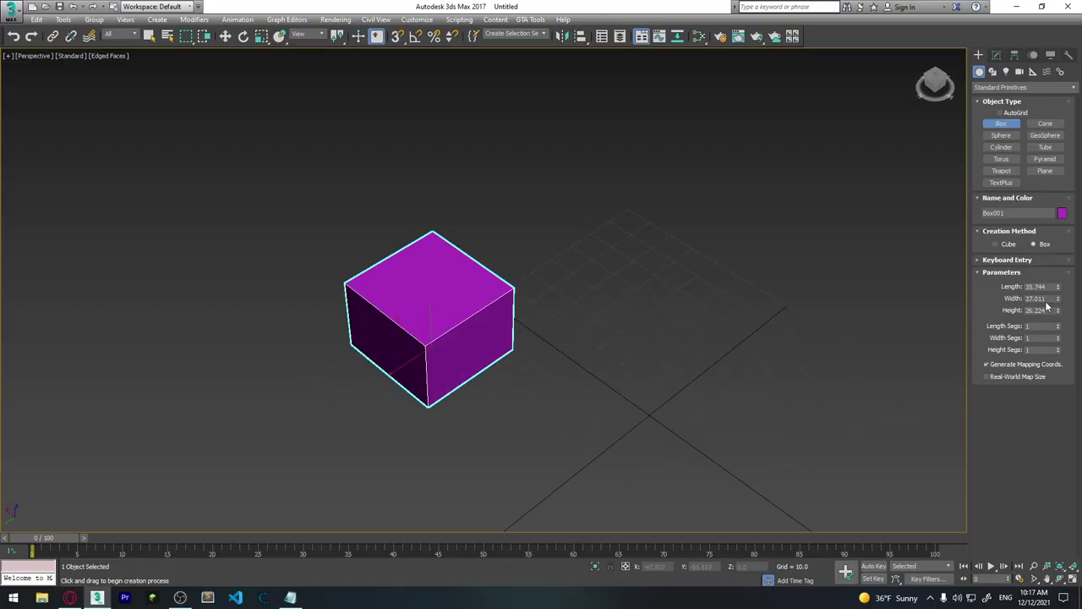
Draw a second box to its right with length and width of 50
{"action": "left_click_drag", "start_coordinate": [639, 321], "coordinate": [813, 370]}
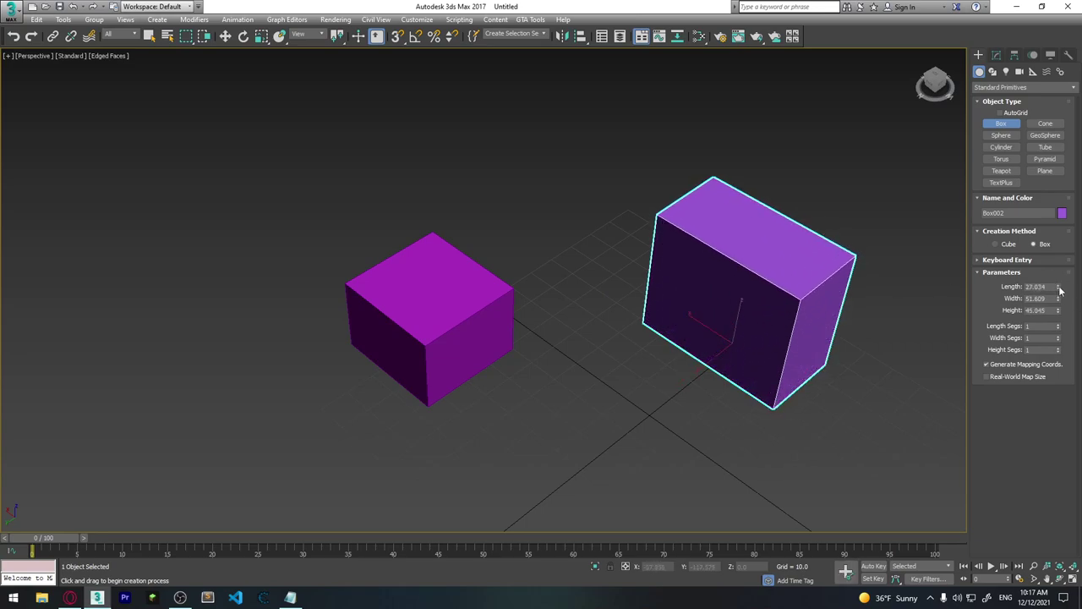
{"action": "left_click_drag", "start_coordinate": [1059, 288], "coordinate": [1076, 314]}
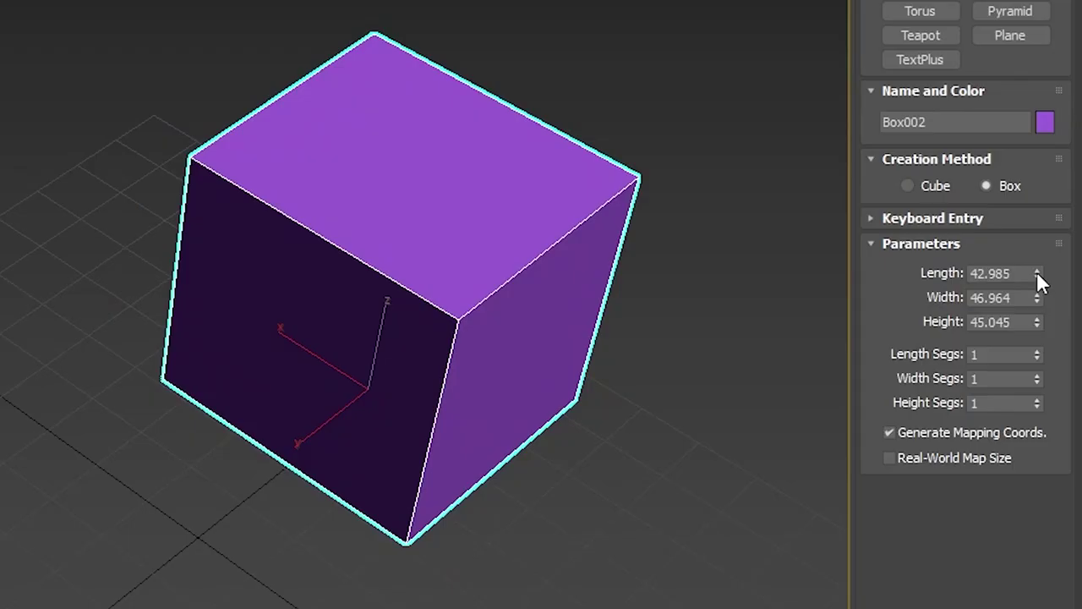
{"action": "mouse_move", "coordinate": [1037, 273]}
{"action": "left_mouse_down"}
{"action": "mouse_move", "coordinate": [1045, 444]}
{"action": "mouse_move", "coordinate": [1038, 275]}
{"action": "mouse_move", "coordinate": [1048, 298]}
{"action": "mouse_move", "coordinate": [1038, 281]}
{"action": "left_mouse_up"}
{"action": "type", "text": "5"}
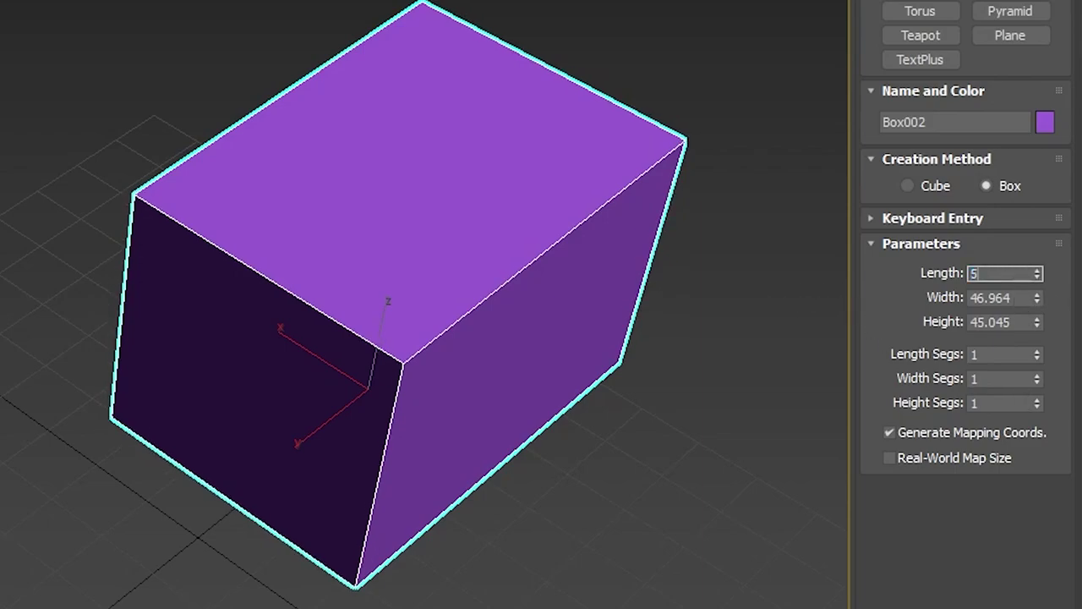
{"action": "type", "text": "0"}
{"action": "key", "text": "Tab"}
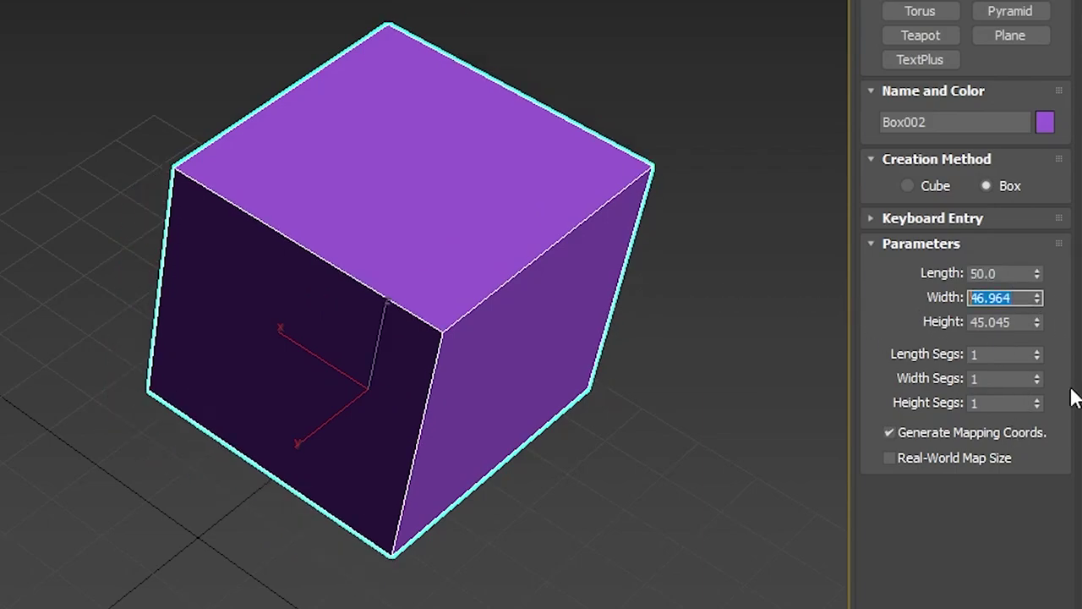
{"action": "type", "text": "50"}
{"action": "left_click_drag", "start_coordinate": [1037, 322], "coordinate": [1037, 326]}
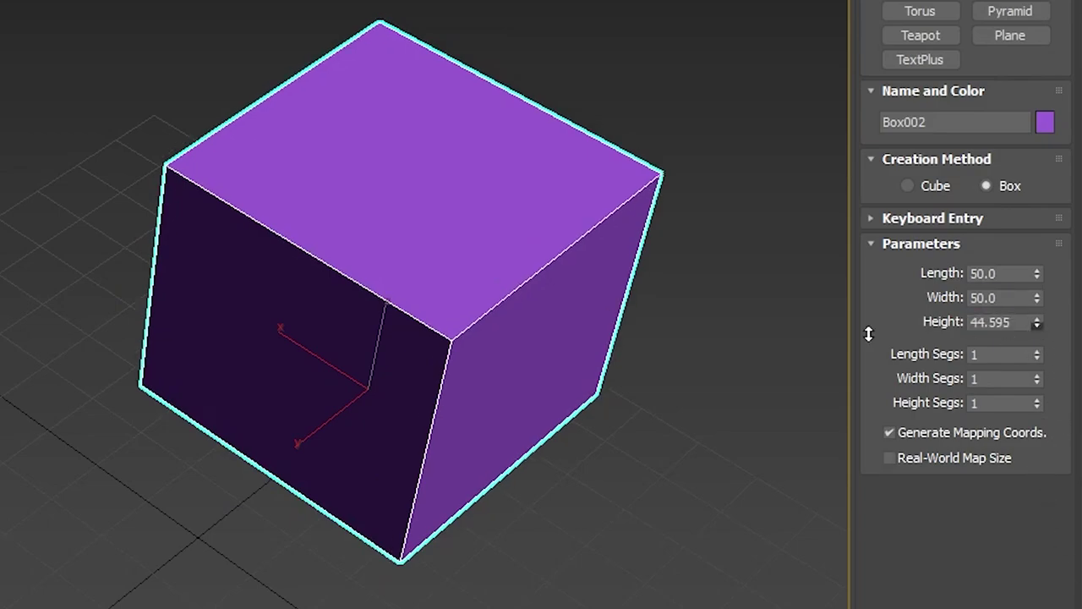
{"action": "type", "text": "50"}
{"action": "key", "text": "Return"}
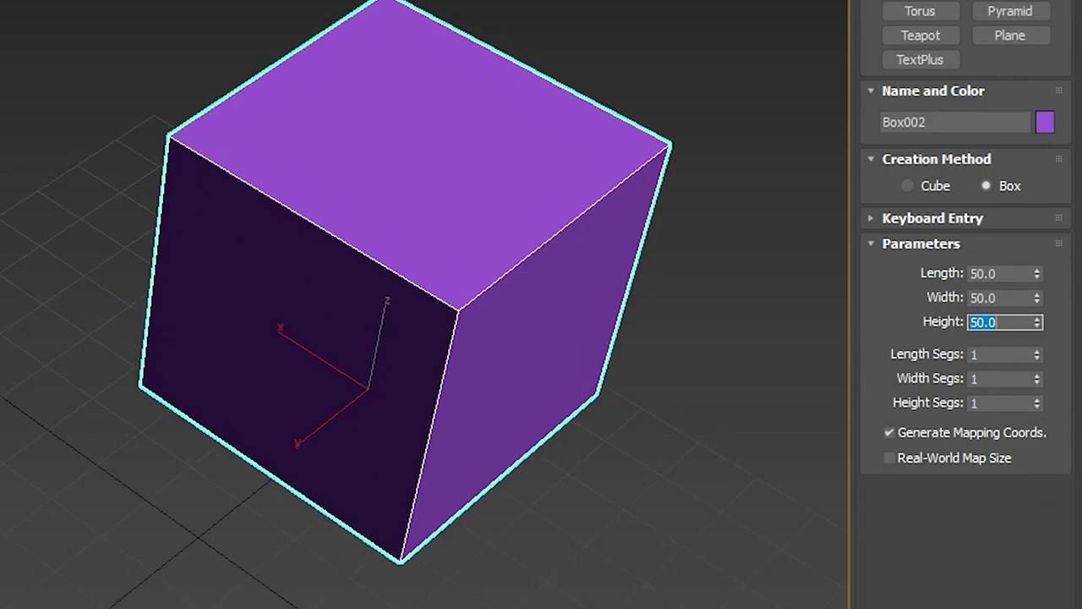
Set Box002's height to 50 after trying 0 and 100, making a 50-unit cube
{"action": "mouse_move", "coordinate": [780, 256]}
{"action": "middle_mouse_down", "text": "alt"}
{"action": "mouse_move", "coordinate": [787, 317]}
{"action": "mouse_move", "coordinate": [830, 311]}
{"action": "middle_mouse_up", "text": "alt"}
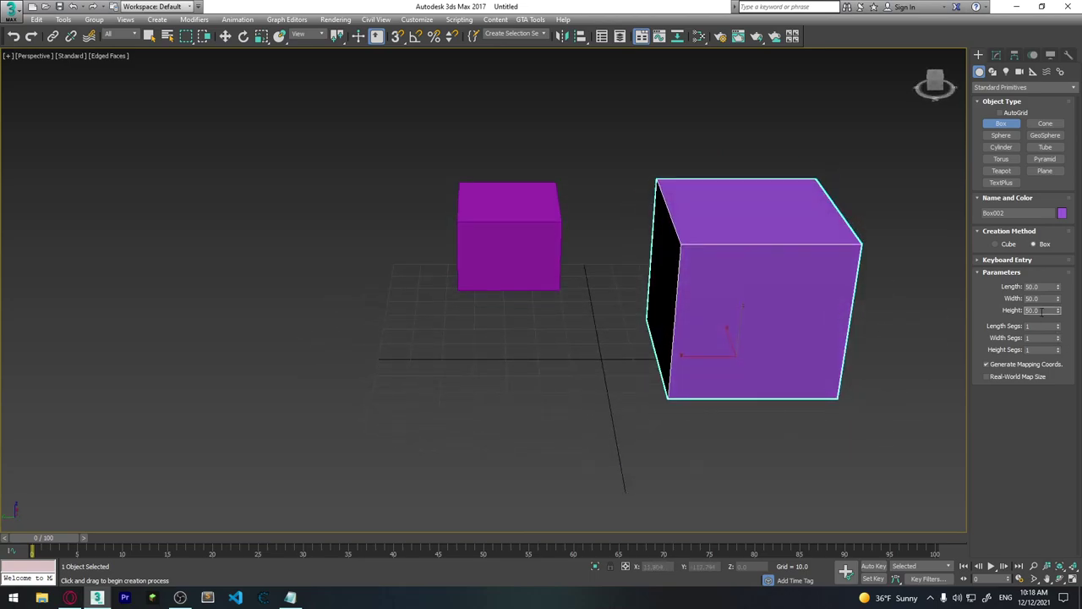
{"action": "type", "text": "0"}
{"action": "key", "text": "Return"}
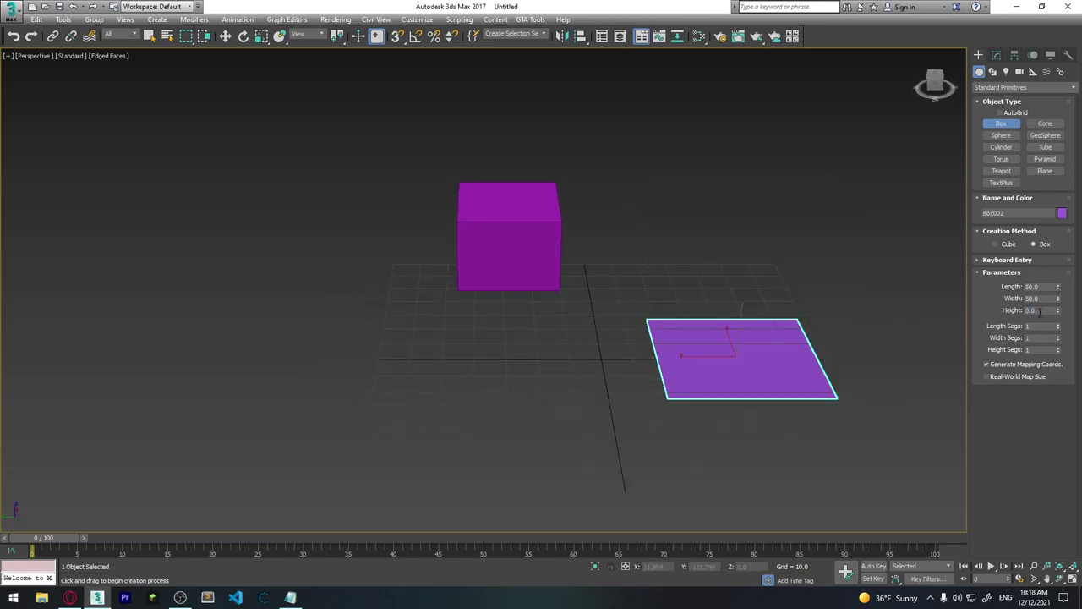
{"action": "double_click", "coordinate": [1048, 310]}
{"action": "type", "text": "100"}
{"action": "key", "text": "Return"}
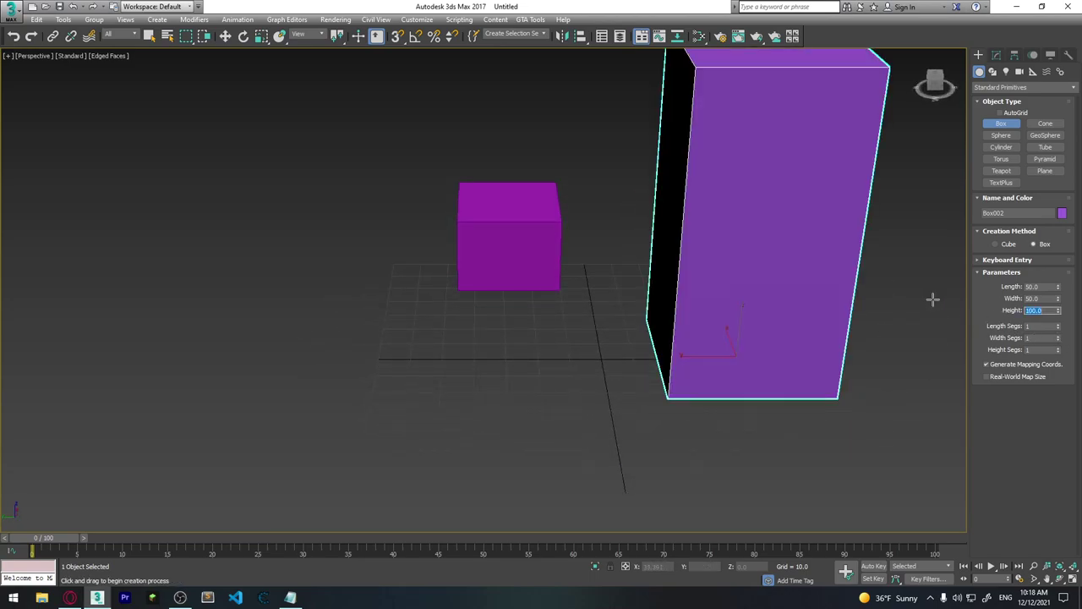
{"action": "right_click", "coordinate": [1057, 312]}
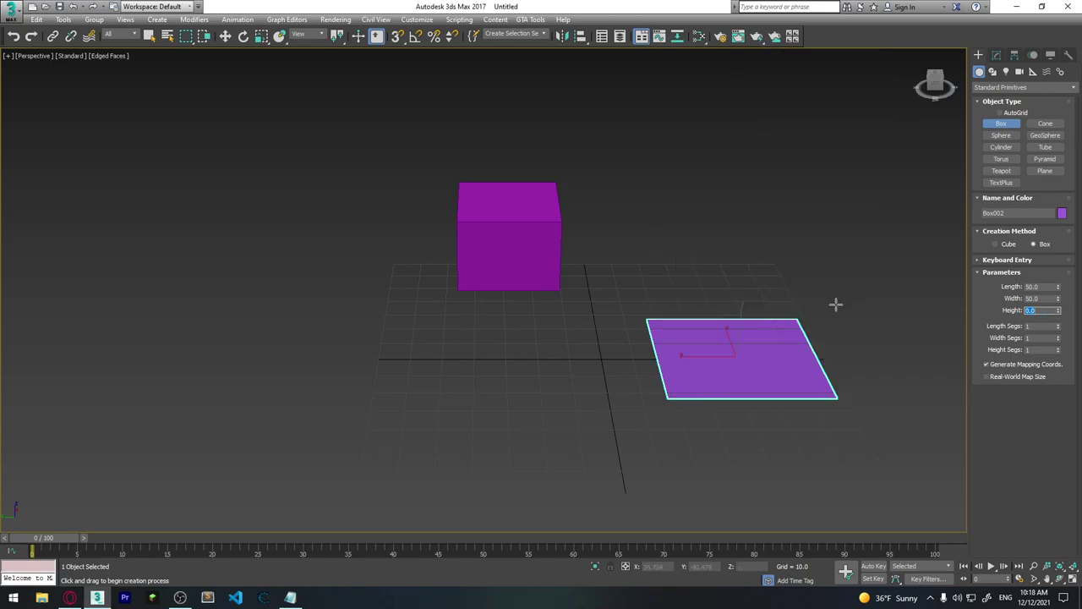
{"action": "type", "text": "50"}
{"action": "key", "text": "Return"}
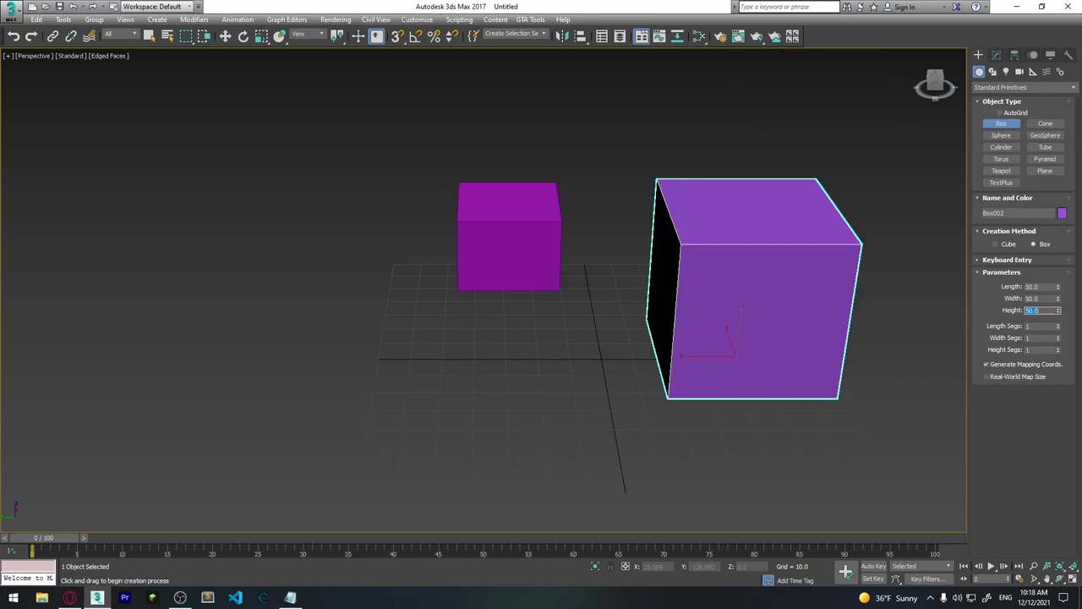
{"action": "scroll", "coordinate": [554, 313], "scroll_direction": "down", "scroll_amount": 3}
{"action": "middle_click_drag", "start_coordinate": [529, 329], "coordinate": [530, 363], "text": "alt"}
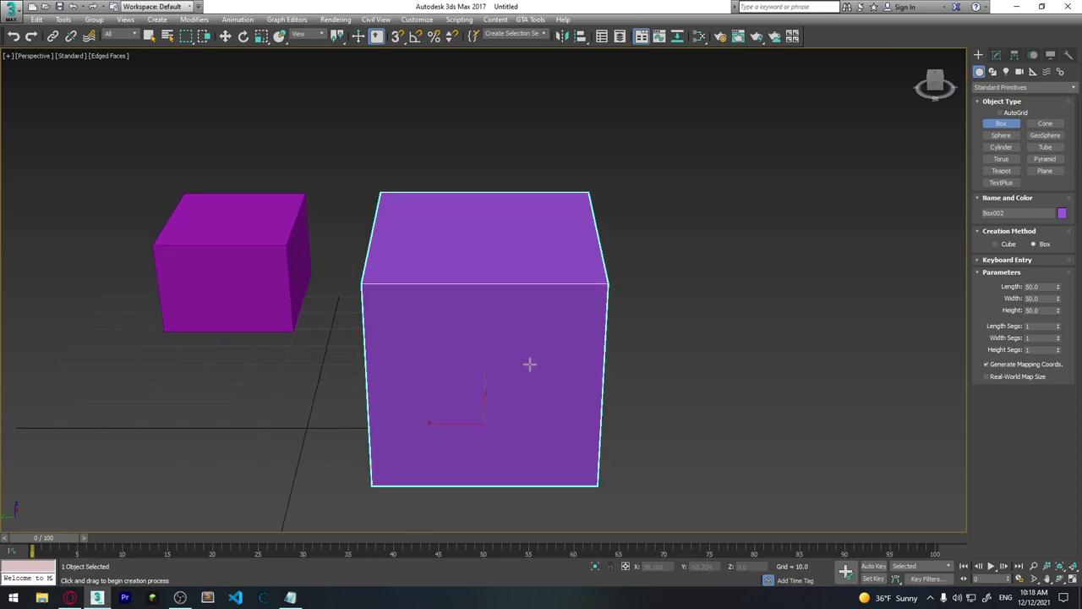
{"action": "scroll", "coordinate": [575, 319], "scroll_direction": "up", "scroll_amount": 2}
{"action": "middle_click_drag", "start_coordinate": [575, 320], "coordinate": [546, 353], "text": "alt"}
{"action": "scroll", "coordinate": [546, 353], "scroll_direction": "down", "scroll_amount": 2}
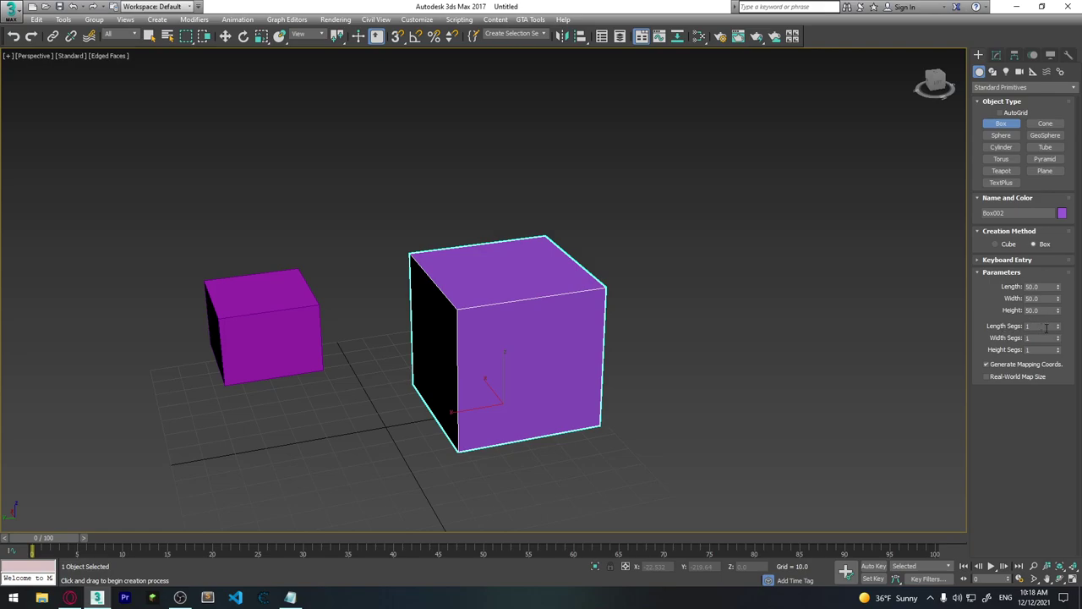
Give Box002 5 length, 5 width and 5 height segments, showing a 5×5 grid per face
{"action": "double_click", "coordinate": [1046, 326]}
{"action": "mouse_move", "coordinate": [532, 341]}
{"action": "middle_mouse_down", "text": "alt"}
{"action": "mouse_move", "coordinate": [583, 333]}
{"action": "mouse_move", "coordinate": [571, 346]}
{"action": "middle_mouse_up", "text": "alt"}
{"action": "left_click_drag", "start_coordinate": [1058, 328], "coordinate": [1058, 331]}
{"action": "type", "text": "5"}
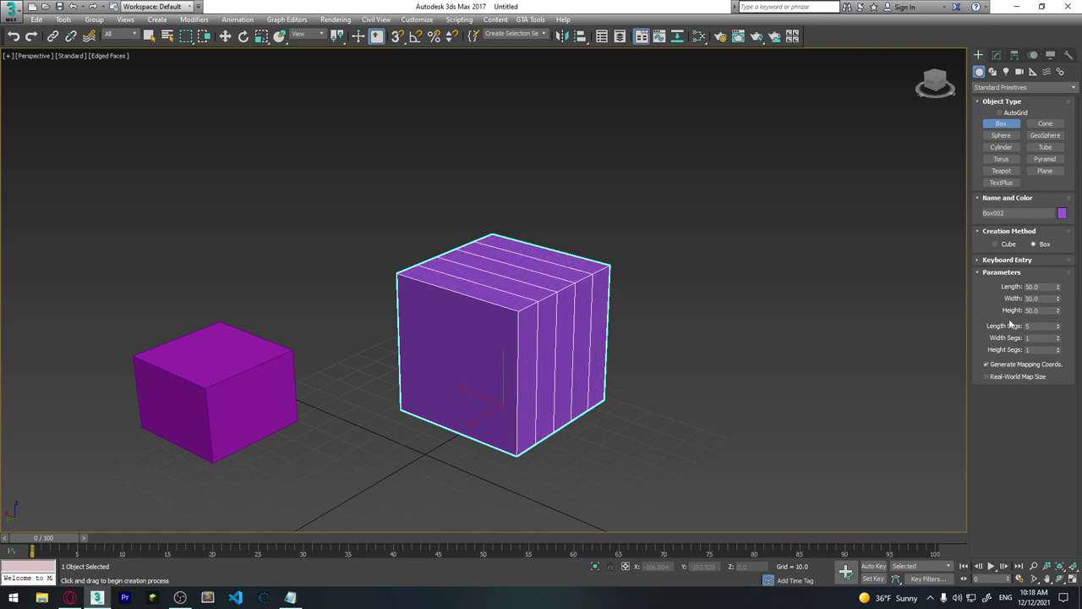
{"action": "double_click", "coordinate": [1038, 328]}
{"action": "middle_click_drag", "start_coordinate": [723, 322], "coordinate": [679, 316], "text": "alt"}
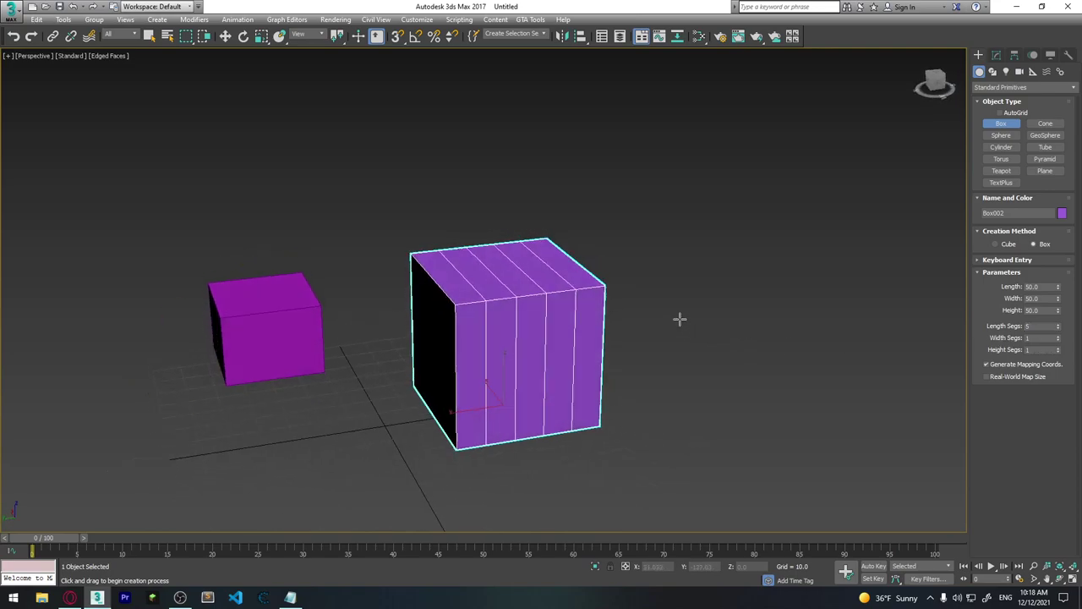
{"action": "double_click", "coordinate": [1027, 338]}
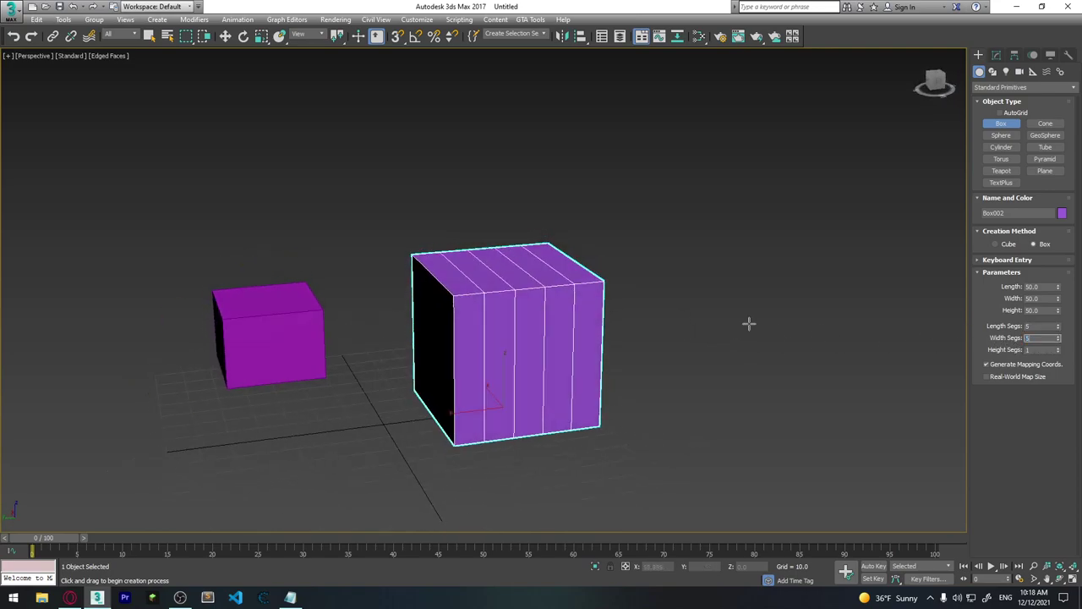
{"action": "type", "text": "5"}
{"action": "mouse_move", "coordinate": [732, 313]}
{"action": "middle_mouse_down", "text": "alt"}
{"action": "mouse_move", "coordinate": [602, 369]}
{"action": "mouse_move", "coordinate": [536, 362]}
{"action": "middle_mouse_up", "text": "alt"}
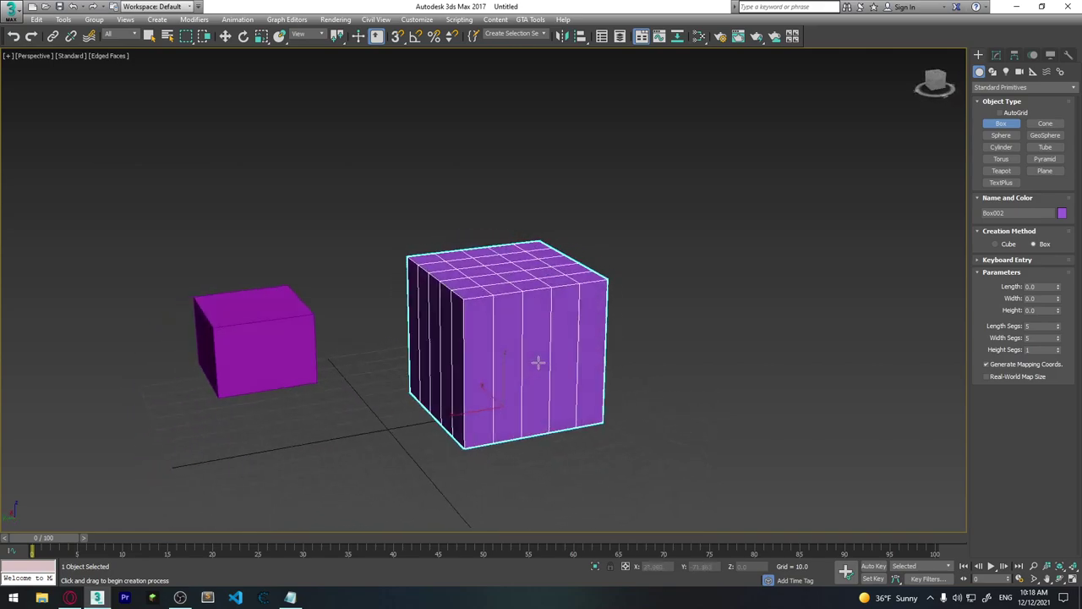
{"action": "double_click", "coordinate": [1039, 349]}
{"action": "type", "text": "5"}
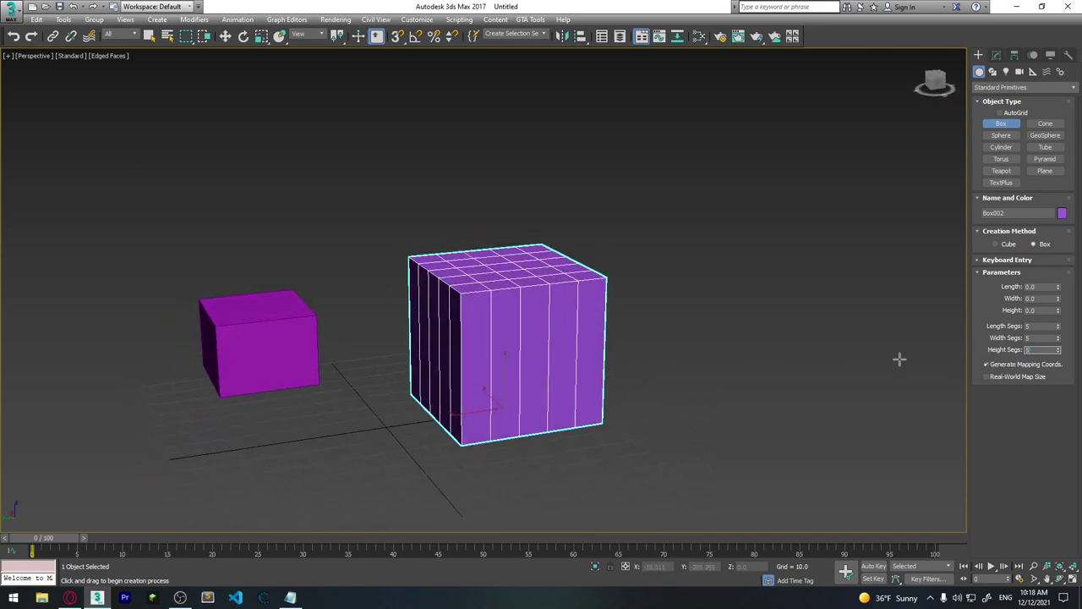
{"action": "key", "text": "Return"}
{"action": "middle_click_drag", "start_coordinate": [498, 355], "coordinate": [614, 352], "text": "alt"}
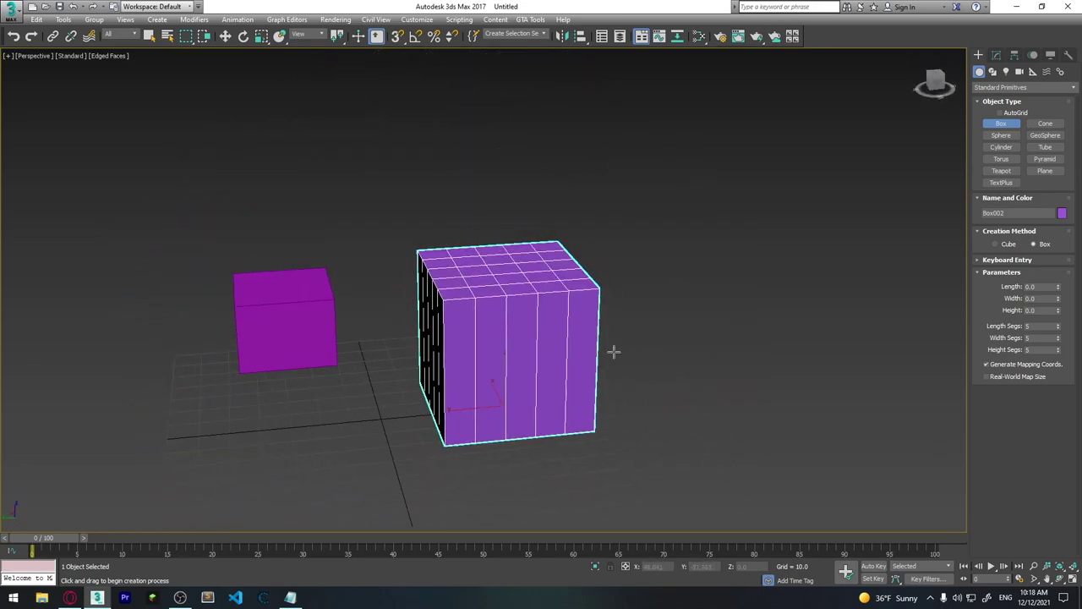
{"action": "mouse_move", "coordinate": [710, 349]}
{"action": "middle_mouse_down", "text": "alt"}
{"action": "mouse_move", "coordinate": [652, 310]}
{"action": "mouse_move", "coordinate": [633, 270]}
{"action": "mouse_move", "coordinate": [714, 338]}
{"action": "middle_mouse_up", "text": "alt"}
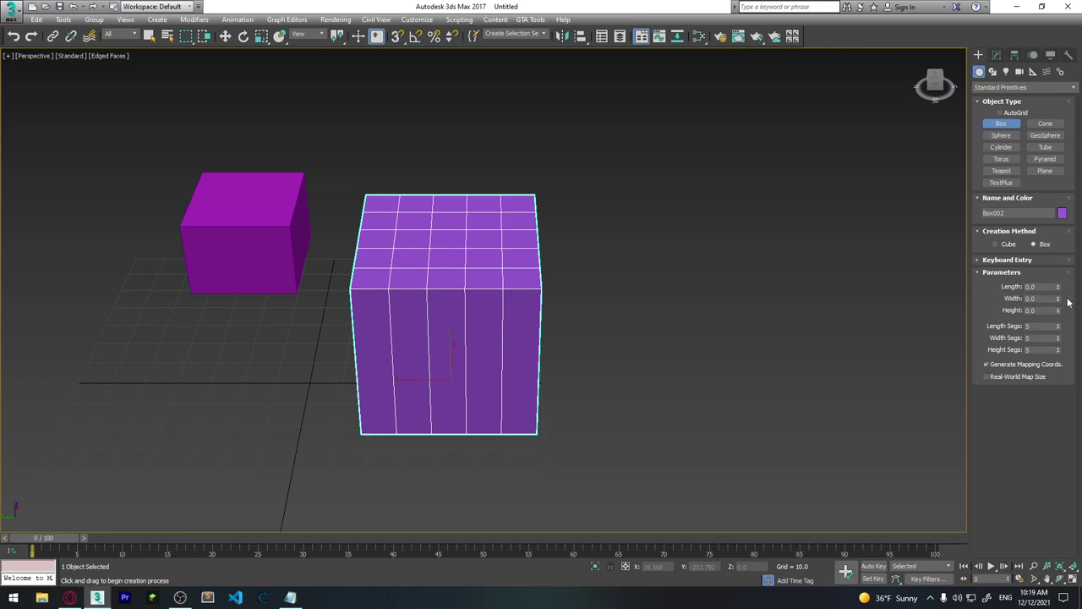
Create a yellow sphere beside the purple boxes and bring it into view
{"action": "left_click", "coordinate": [1001, 135]}
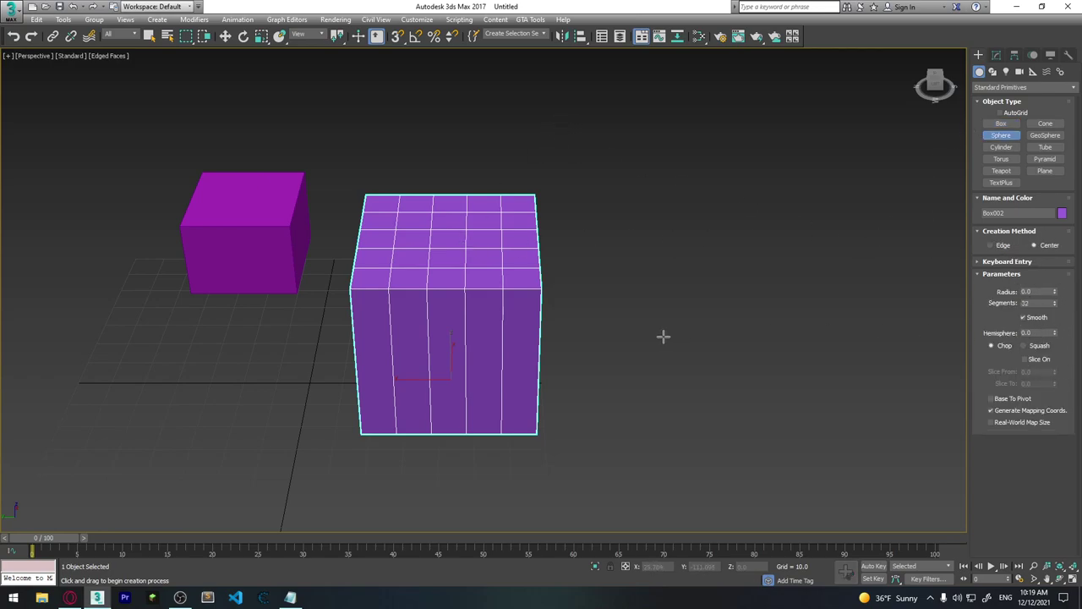
{"action": "left_click_drag", "start_coordinate": [198, 372], "coordinate": [307, 370]}
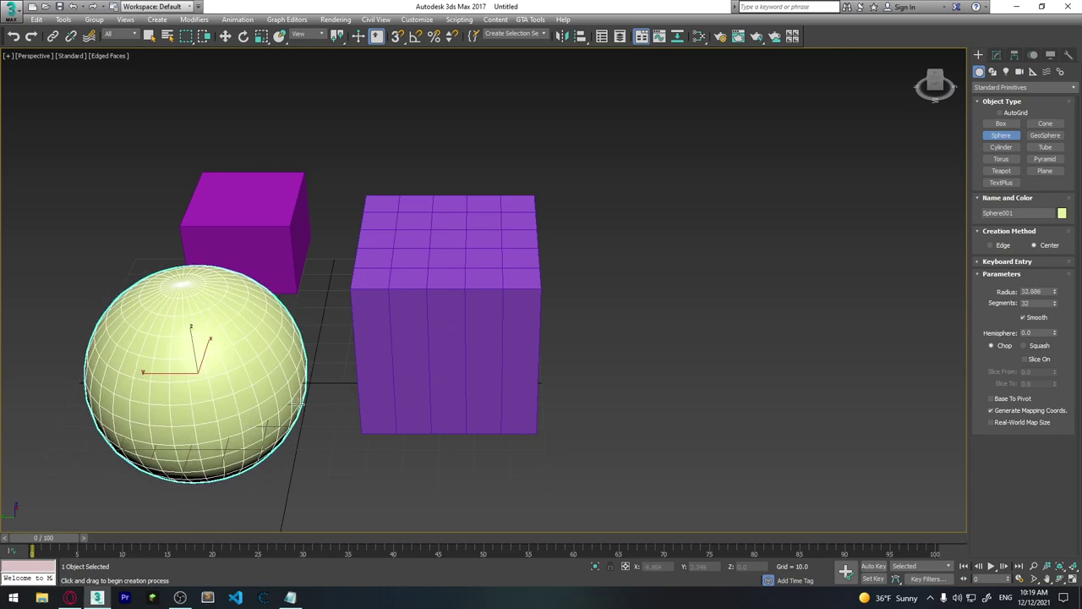
{"action": "mouse_move", "coordinate": [301, 404]}
{"action": "middle_mouse_down"}
{"action": "mouse_move", "coordinate": [538, 391]}
{"action": "mouse_move", "coordinate": [415, 386]}
{"action": "middle_mouse_up"}
{"action": "scroll", "coordinate": [441, 379], "scroll_direction": "up", "scroll_amount": 3}
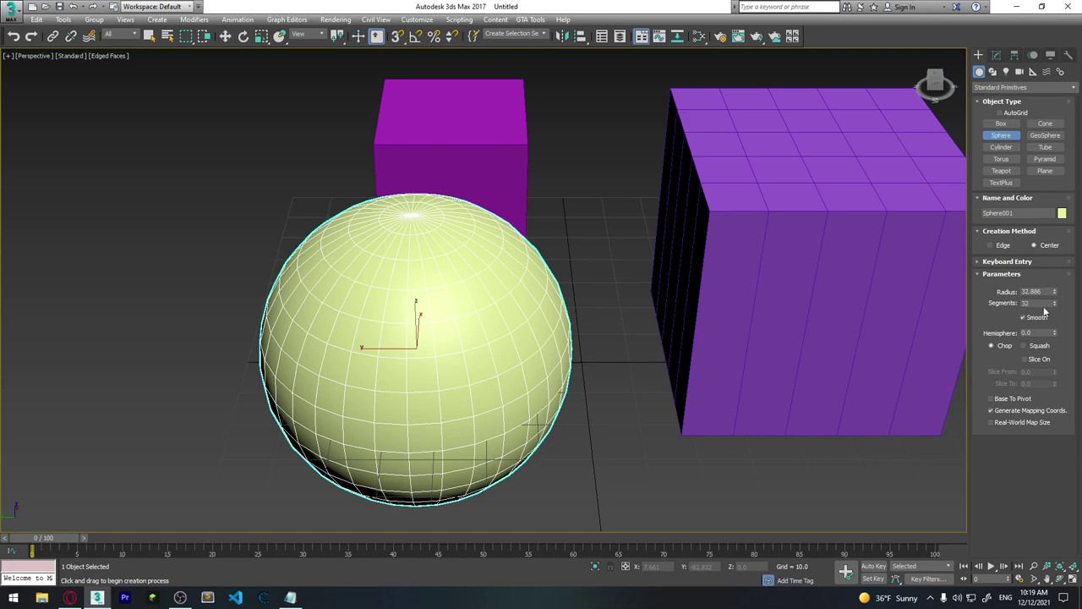
Edit the sphere's segment and radius fields, entering 0, then orbit lower around it
{"action": "double_click", "coordinate": [1042, 304]}
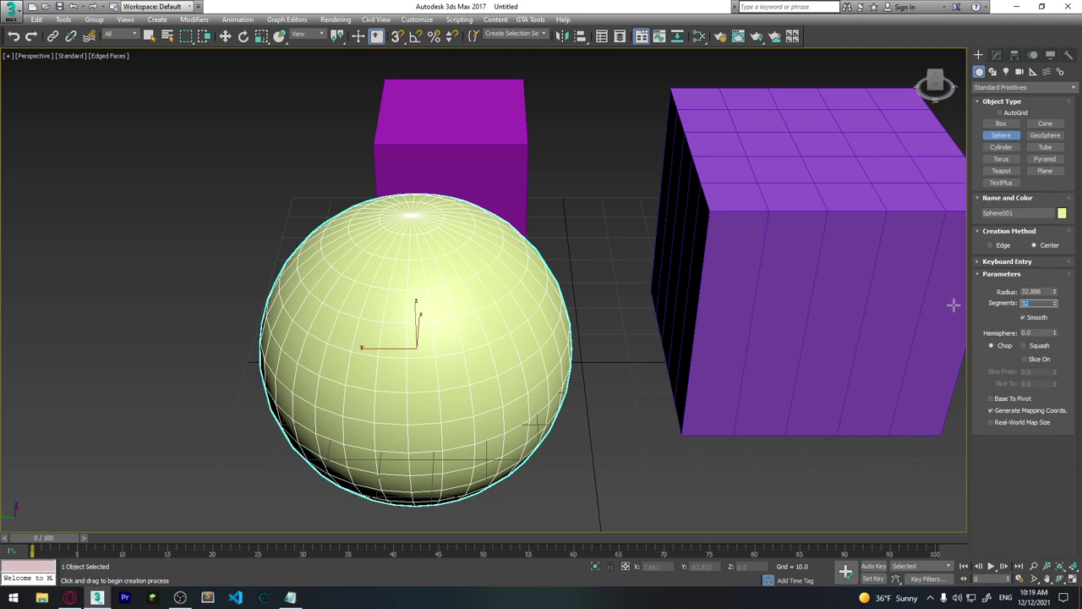
{"action": "double_click", "coordinate": [1047, 292]}
{"action": "type", "text": "0"}
{"action": "scroll", "coordinate": [778, 345], "scroll_direction": "up", "scroll_amount": 3}
{"action": "scroll", "coordinate": [778, 345], "scroll_direction": "down", "scroll_amount": 5}
{"action": "middle_click_drag", "start_coordinate": [507, 355], "coordinate": [511, 336], "text": "alt"}
Scale the sphere uniformly smaller, undoing an accidental non-uniform stretch
{"action": "key", "text": "r"}
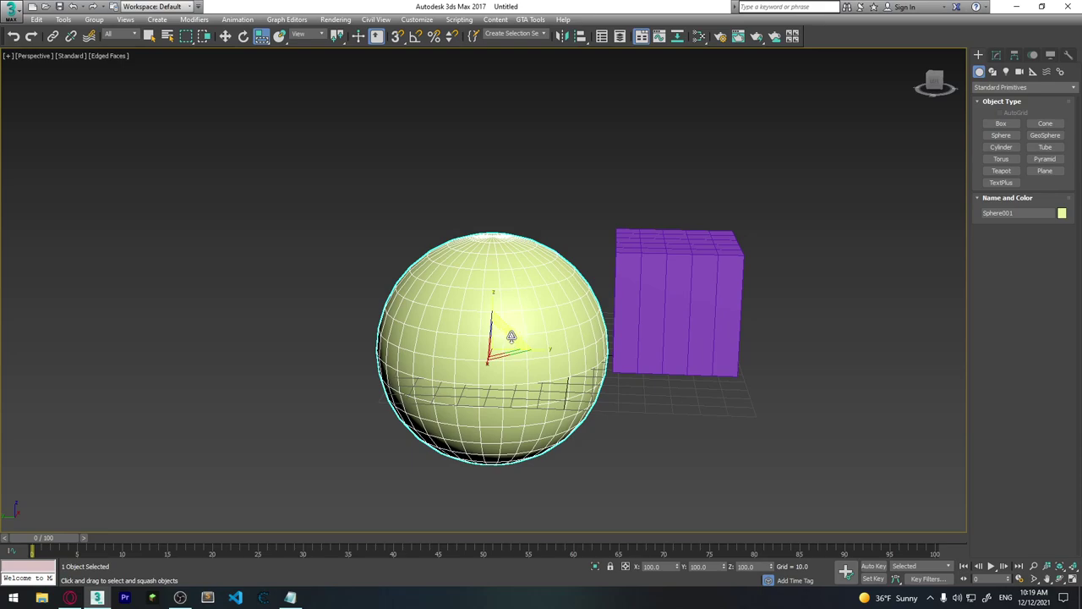
{"action": "key", "text": "r"}
{"action": "key", "text": "r"}
{"action": "mouse_move", "coordinate": [501, 338]}
{"action": "left_mouse_down"}
{"action": "mouse_move", "coordinate": [453, 459]}
{"action": "mouse_move", "coordinate": [601, 258]}
{"action": "mouse_move", "coordinate": [553, 293]}
{"action": "mouse_move", "coordinate": [553, 316]}
{"action": "mouse_move", "coordinate": [598, 271]}
{"action": "mouse_move", "coordinate": [539, 374]}
{"action": "mouse_move", "coordinate": [605, 294]}
{"action": "mouse_move", "coordinate": [575, 338]}
{"action": "left_mouse_up"}
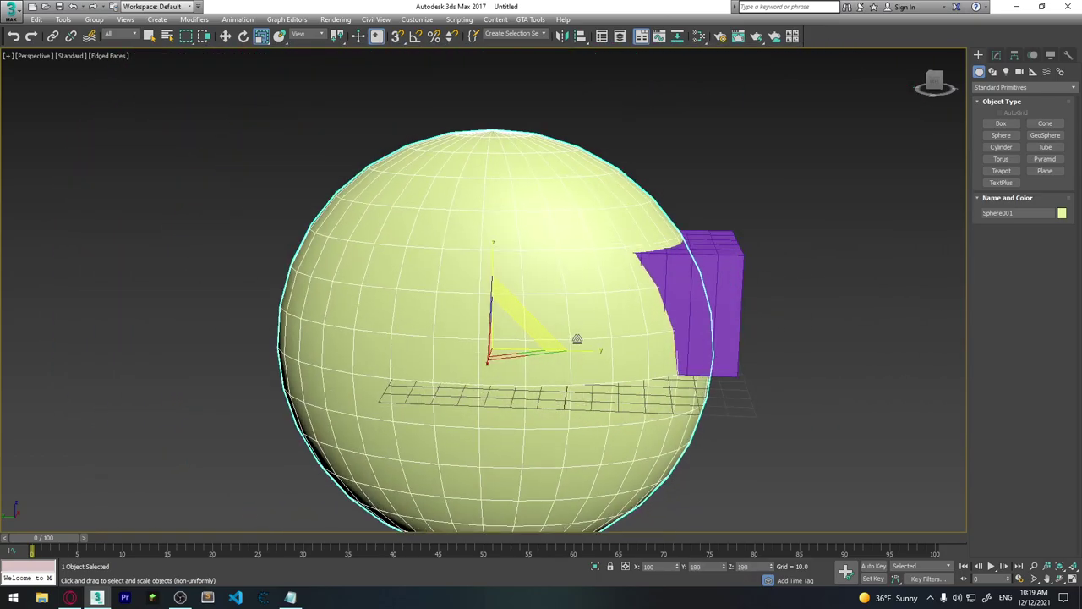
{"action": "key", "text": "ctrl+z"}
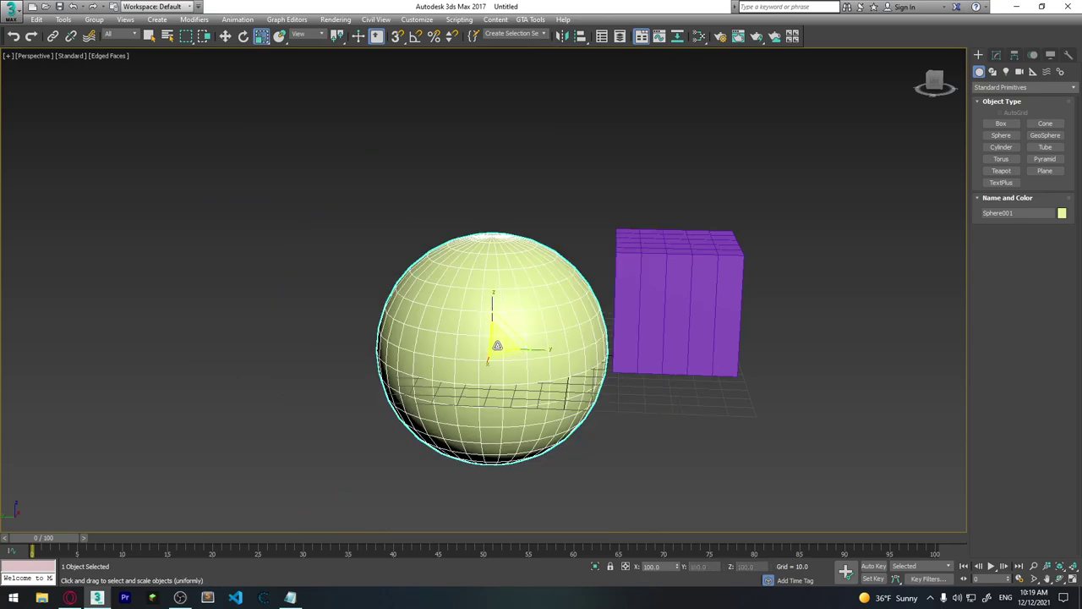
{"action": "mouse_move", "coordinate": [500, 341]}
{"action": "left_mouse_down"}
{"action": "mouse_move", "coordinate": [640, 161]}
{"action": "mouse_move", "coordinate": [510, 344]}
{"action": "mouse_move", "coordinate": [499, 343]}
{"action": "mouse_move", "coordinate": [582, 217]}
{"action": "mouse_move", "coordinate": [489, 370]}
{"action": "mouse_move", "coordinate": [496, 326]}
{"action": "left_mouse_up"}
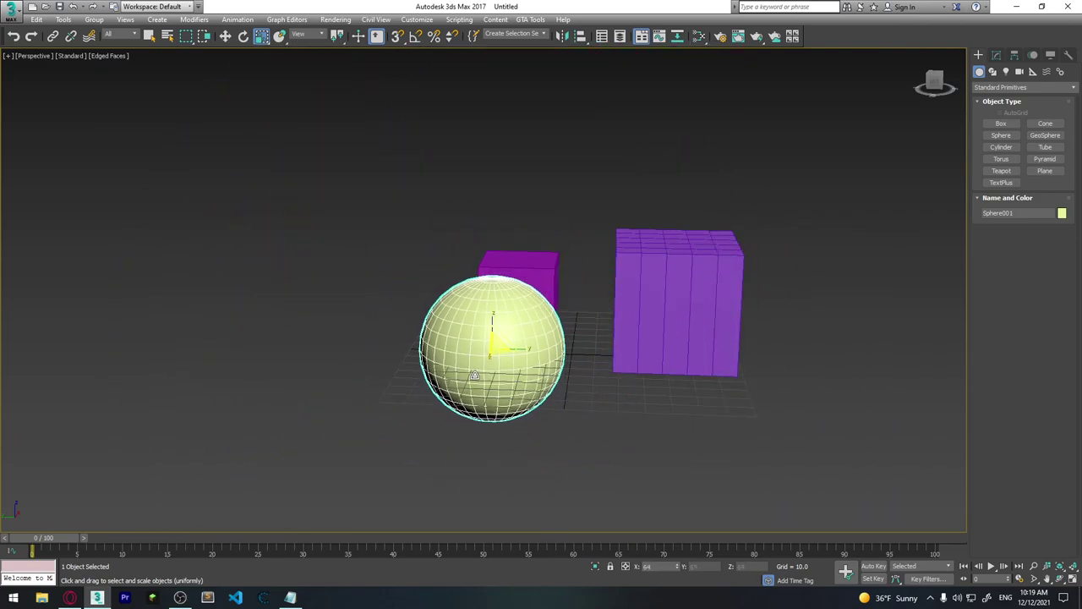
{"action": "middle_click_drag", "start_coordinate": [496, 327], "coordinate": [515, 288], "text": "alt"}
Draw a green torus in front of the sphere, setting its radius and tube thickness
{"action": "left_click", "coordinate": [1001, 159]}
{"action": "scroll", "coordinate": [611, 442], "scroll_direction": "down", "scroll_amount": 2}
{"action": "left_click_drag", "start_coordinate": [548, 380], "coordinate": [592, 406]}
{"action": "left_click", "coordinate": [607, 414]}
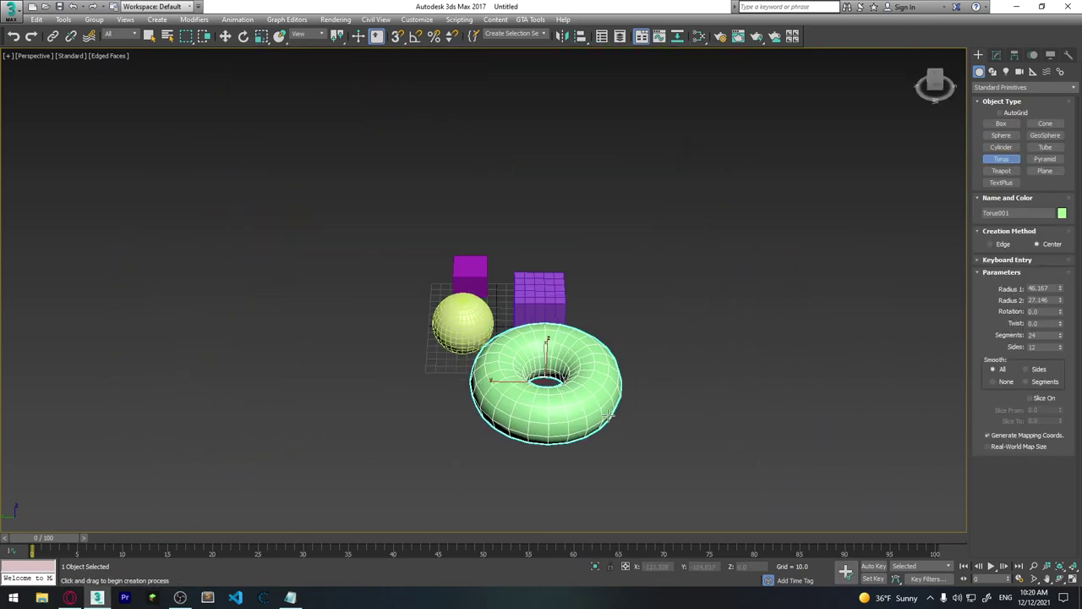
{"action": "left_click", "coordinate": [584, 387]}
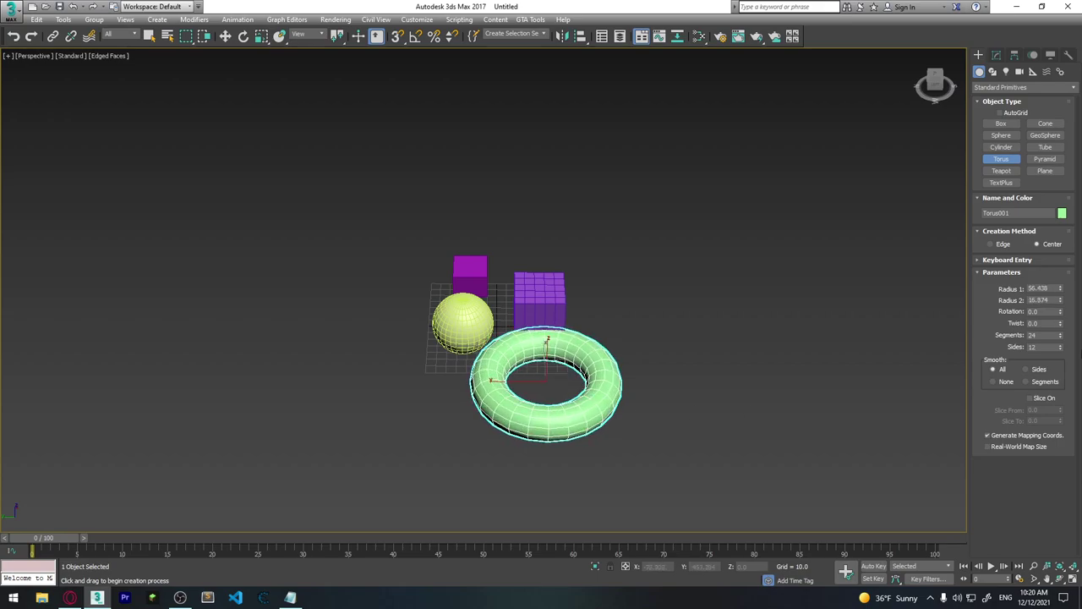
Give the torus 8 segments and 9 sides
{"action": "left_click_drag", "start_coordinate": [1059, 335], "coordinate": [1061, 359]}
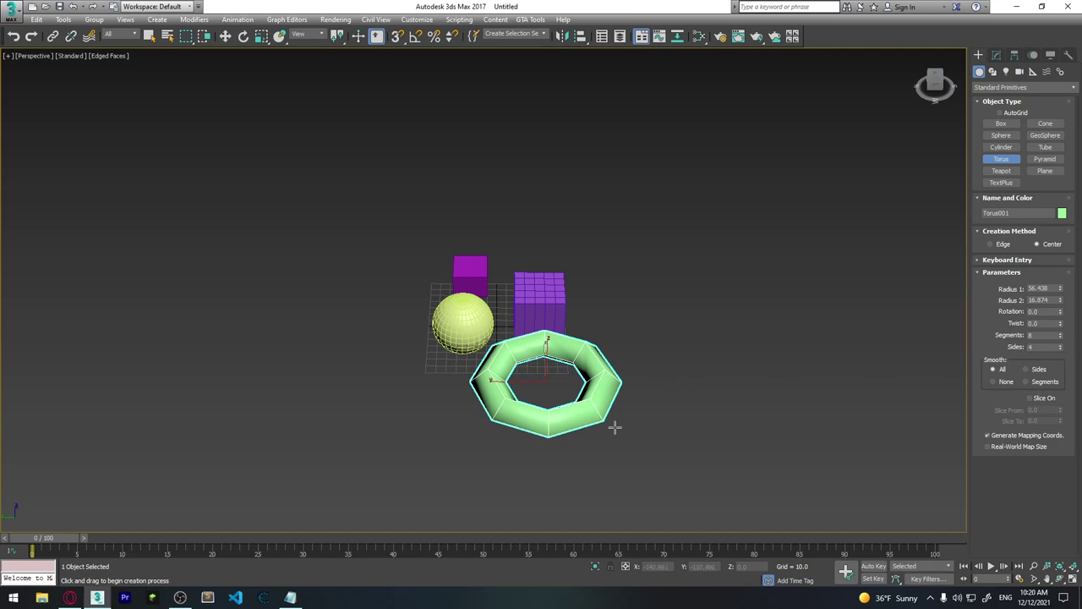
{"action": "middle_click_drag", "start_coordinate": [614, 428], "coordinate": [604, 360], "text": "alt"}
{"action": "left_click_drag", "start_coordinate": [1063, 348], "coordinate": [1063, 338]}
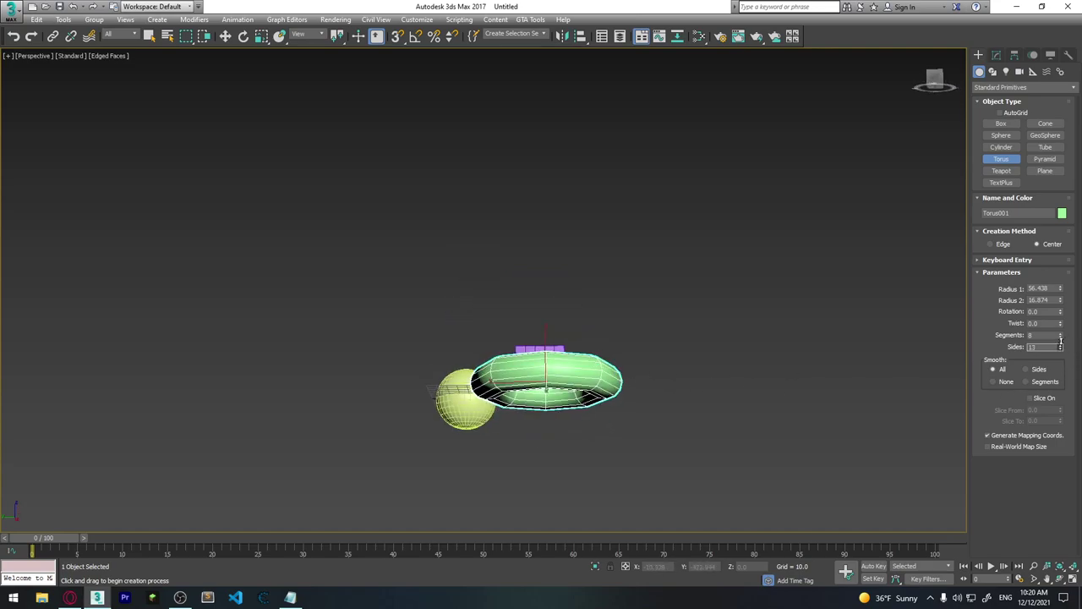
{"action": "mouse_move", "coordinate": [887, 370]}
{"action": "middle_mouse_down", "text": "alt"}
{"action": "mouse_move", "coordinate": [623, 393]}
{"action": "mouse_move", "coordinate": [634, 466]}
{"action": "middle_mouse_up", "text": "alt"}
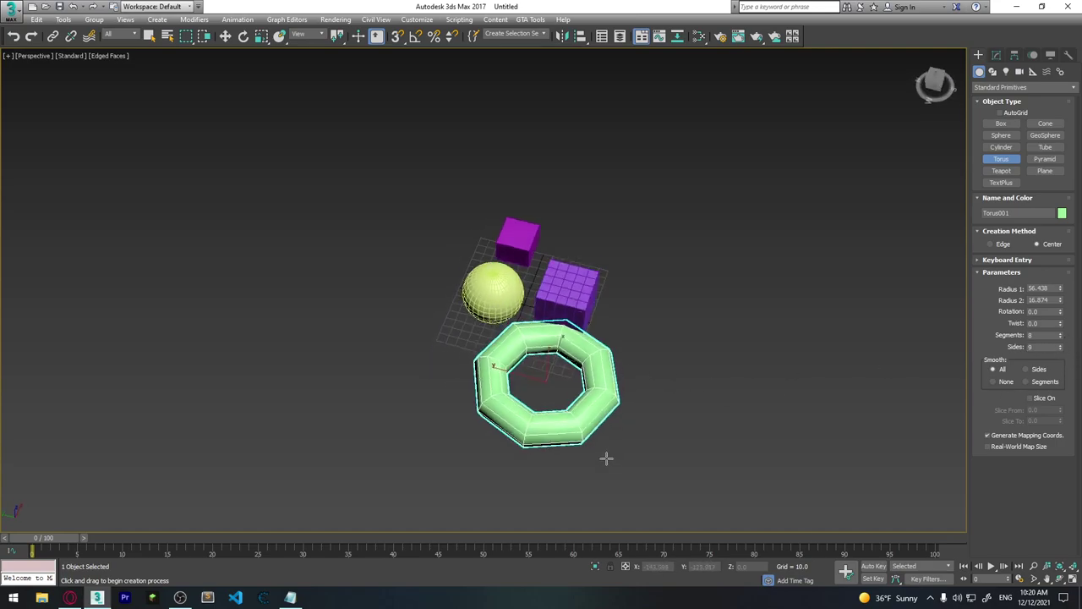
Move the torus along the X axis
{"action": "key", "text": "w"}
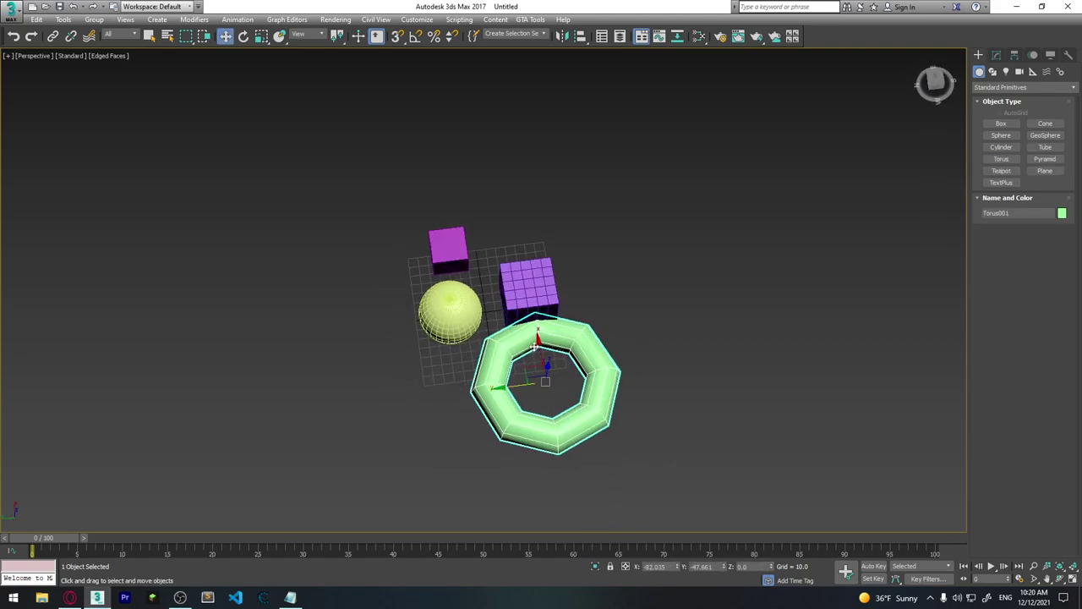
{"action": "mouse_move", "coordinate": [583, 412]}
{"action": "middle_mouse_down", "text": "alt"}
{"action": "mouse_move", "coordinate": [625, 424]}
{"action": "mouse_move", "coordinate": [664, 352]}
{"action": "mouse_move", "coordinate": [657, 440]}
{"action": "mouse_move", "coordinate": [604, 406]}
{"action": "middle_mouse_up", "text": "alt"}
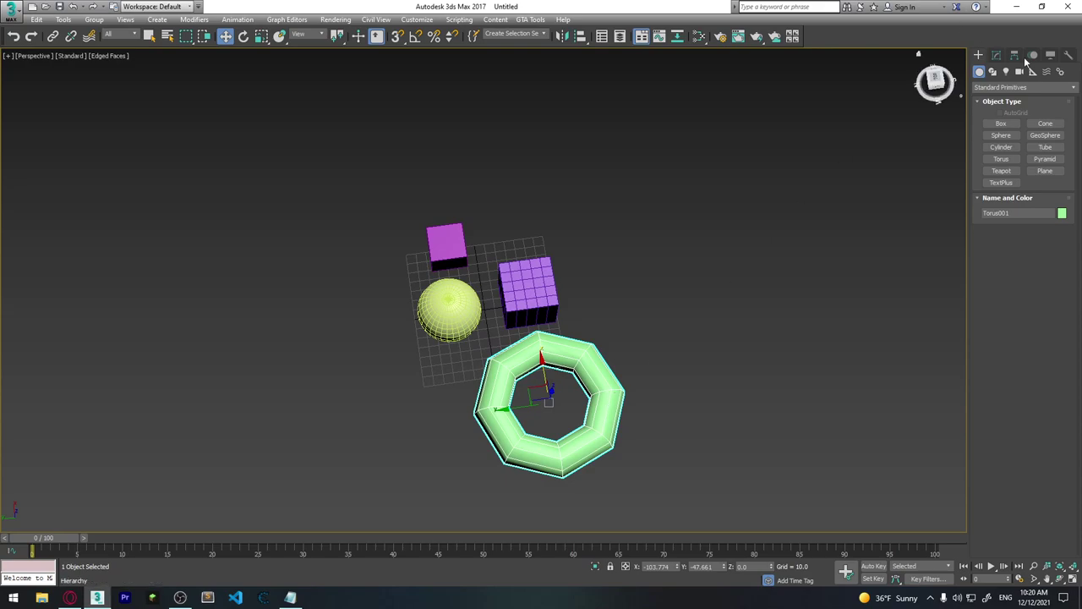
{"action": "left_click", "coordinate": [995, 56]}
{"action": "left_click", "coordinate": [979, 54]}
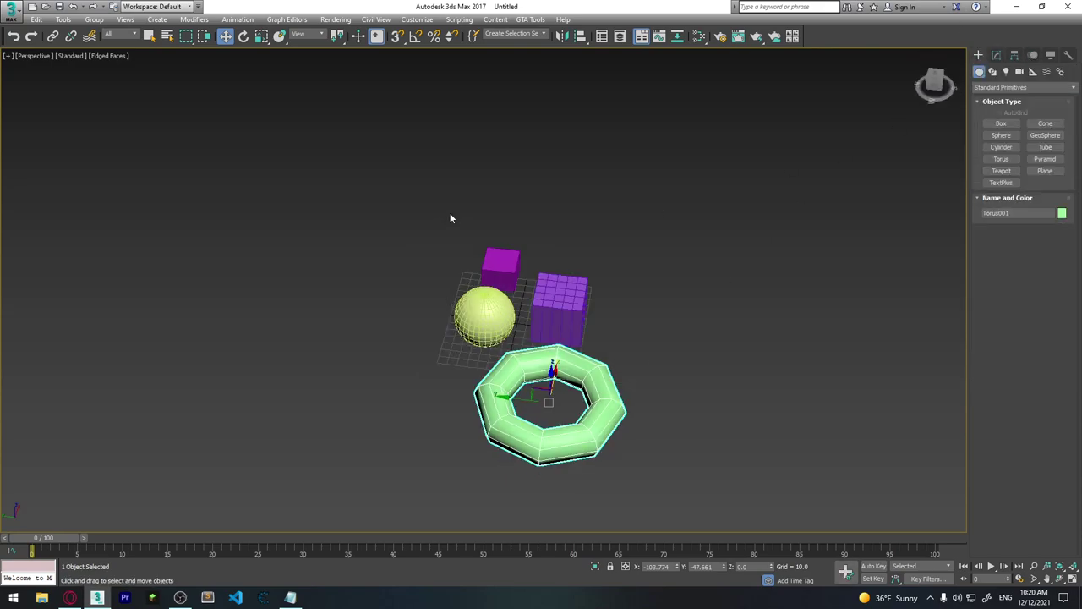
Select and delete every object, framing the now-empty grid
{"action": "left_click_drag", "start_coordinate": [432, 207], "coordinate": [604, 425]}
{"action": "key", "text": "Delete"}
{"action": "key", "text": "z"}
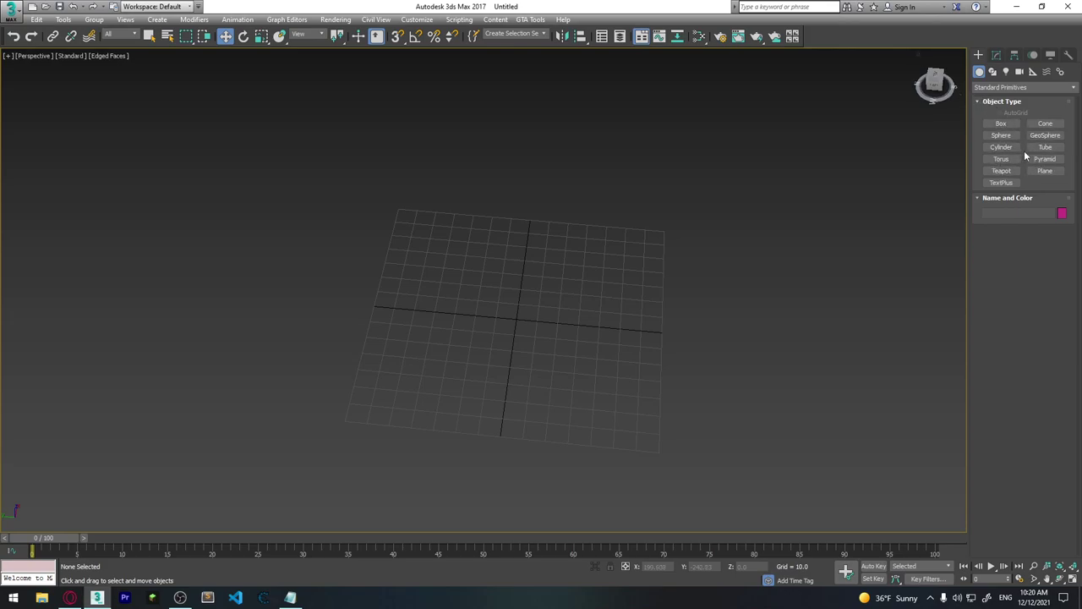
Preview the Box, Sphere, Cylinder and Plane creation settings
{"action": "left_click", "coordinate": [1006, 125]}
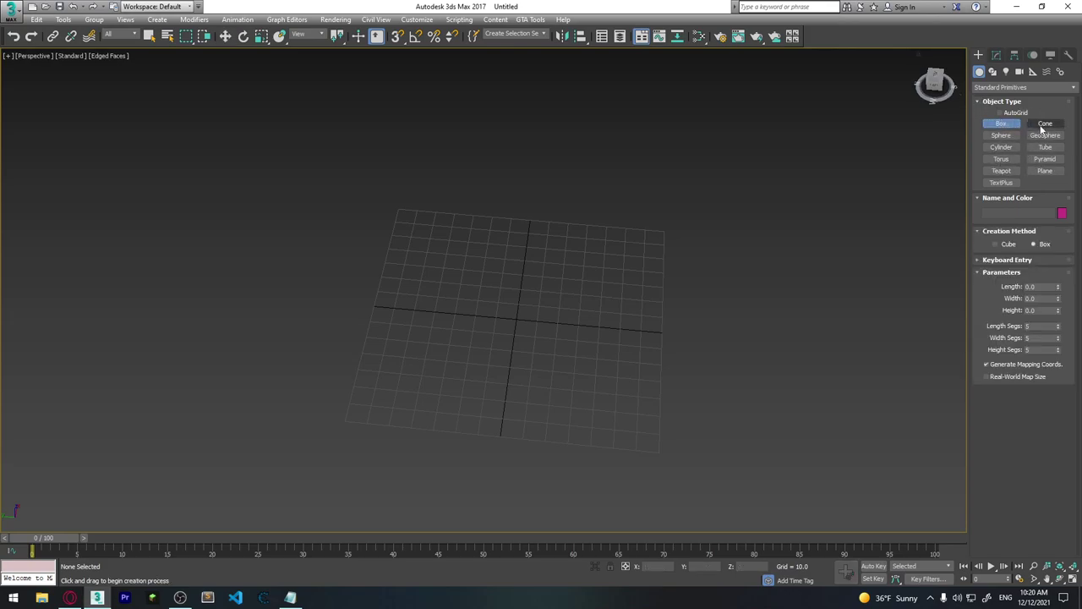
{"action": "left_click", "coordinate": [1003, 136]}
{"action": "left_click", "coordinate": [1003, 148]}
{"action": "left_click", "coordinate": [1049, 171]}
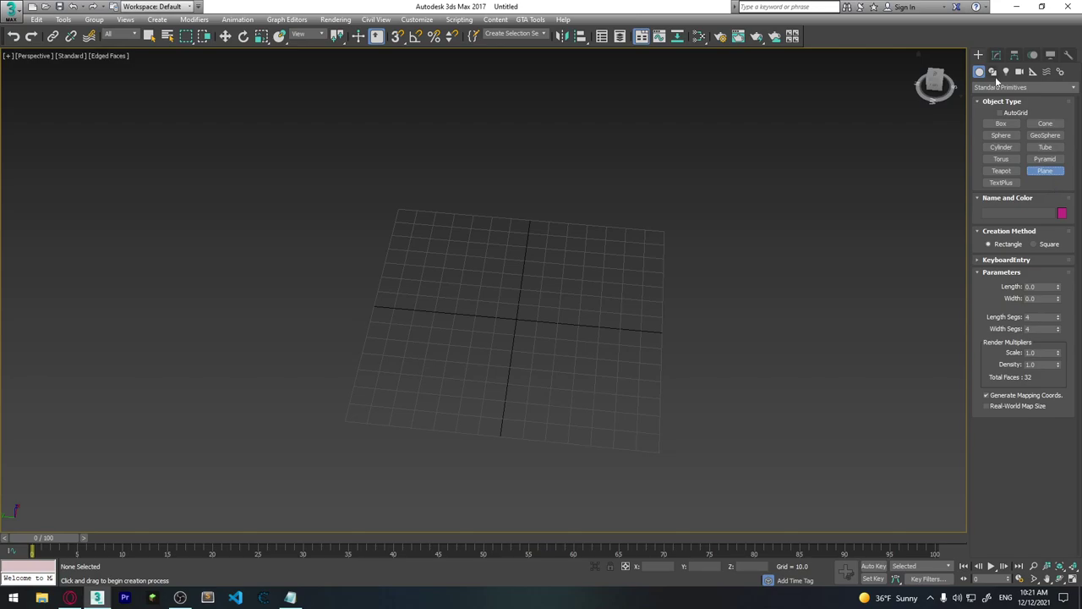
Browse the Lights, Cameras, Helpers, Space Warps and Systems categories, returning to Geometry
{"action": "left_click", "coordinate": [1006, 73]}
{"action": "left_click", "coordinate": [1019, 72]}
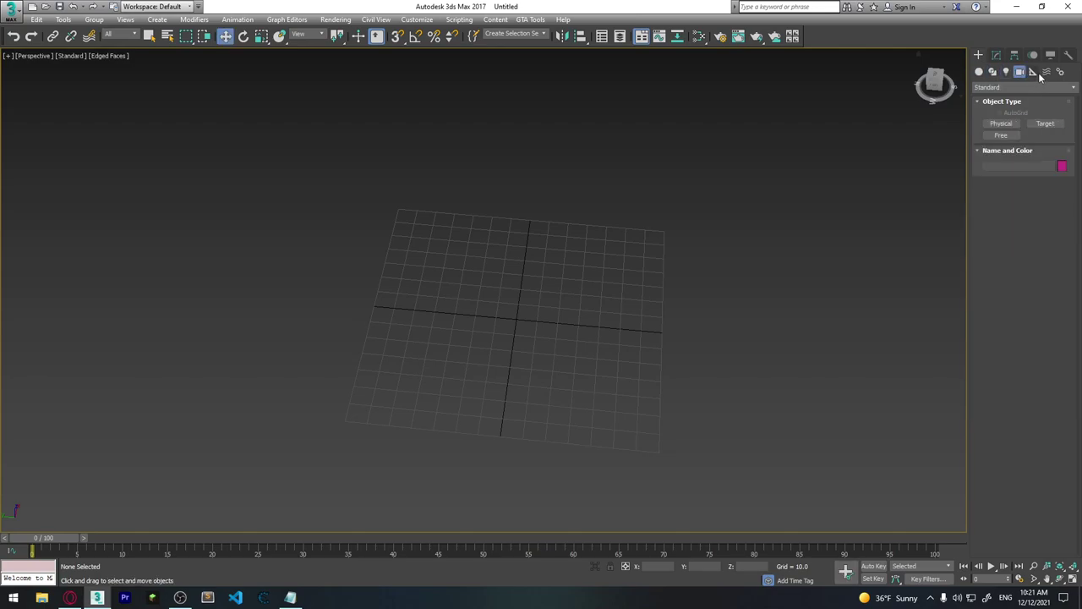
{"action": "left_click", "coordinate": [1032, 72]}
{"action": "left_click", "coordinate": [1047, 72]}
{"action": "left_click", "coordinate": [1060, 71]}
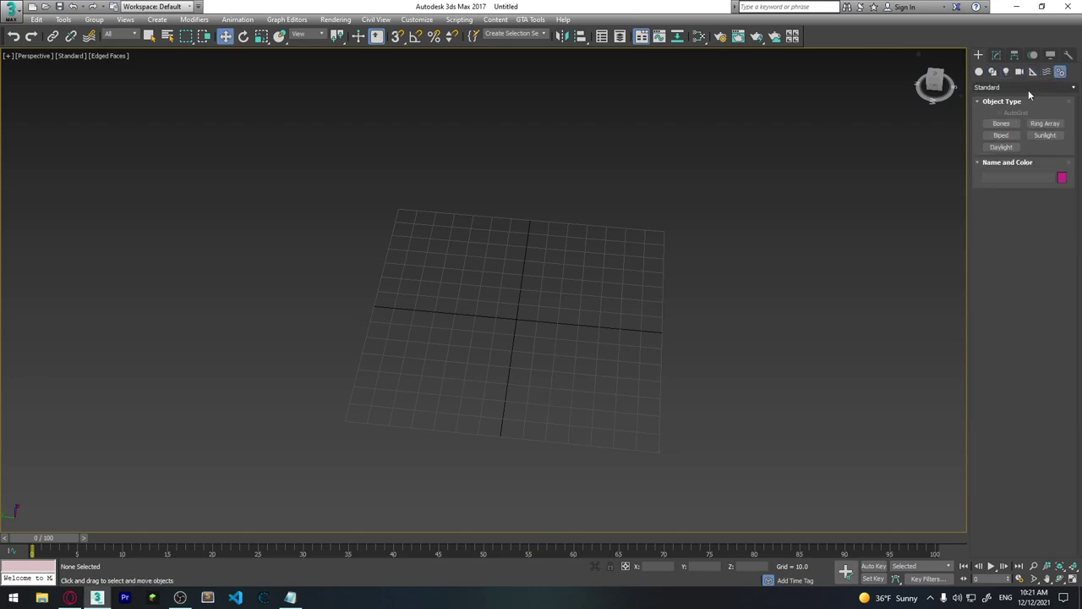
{"action": "left_click", "coordinate": [979, 72]}
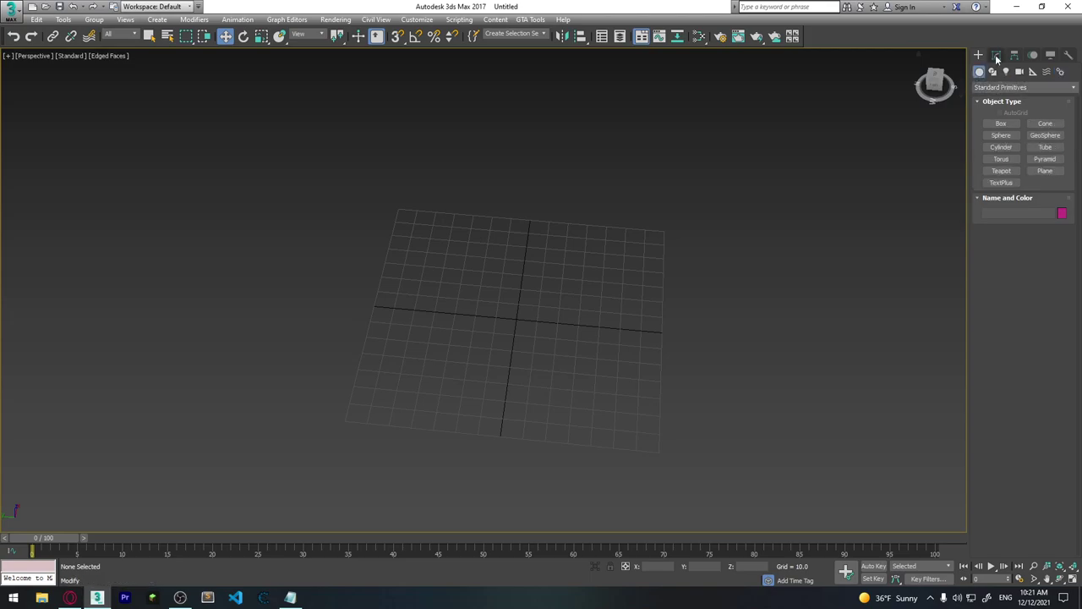
Show the empty Modify panel for the cleared scene
{"action": "left_click", "coordinate": [996, 55]}
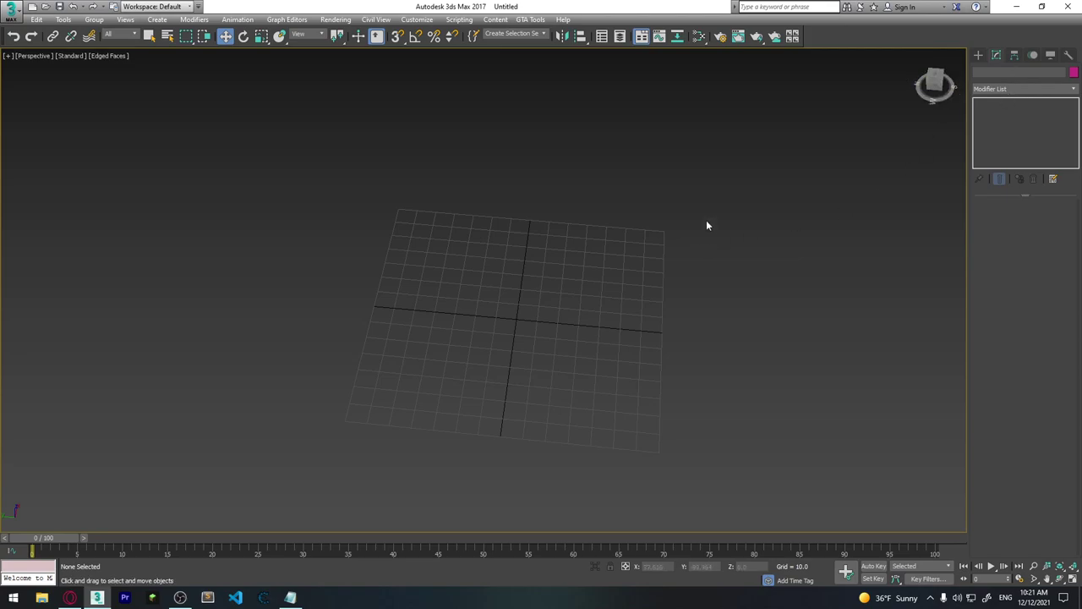
{"action": "left_click", "coordinate": [978, 55]}
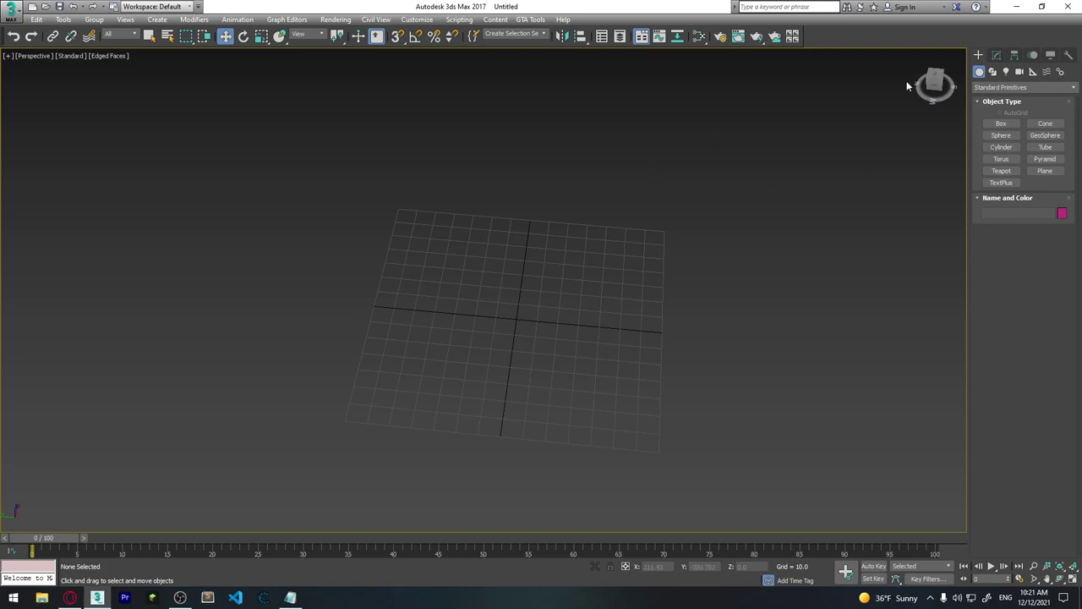
{"action": "left_click", "coordinate": [996, 55]}
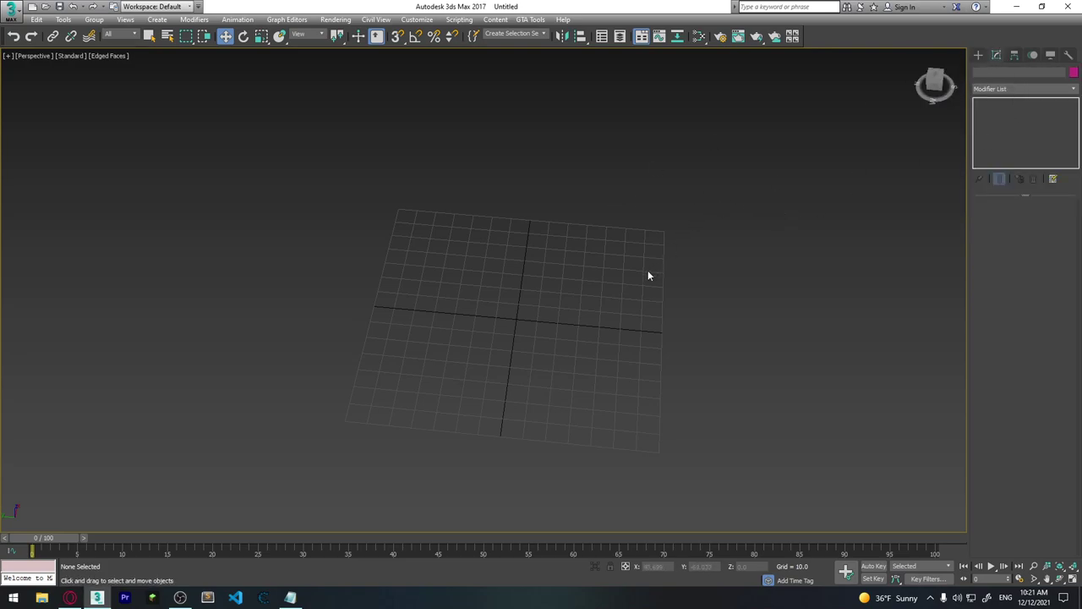